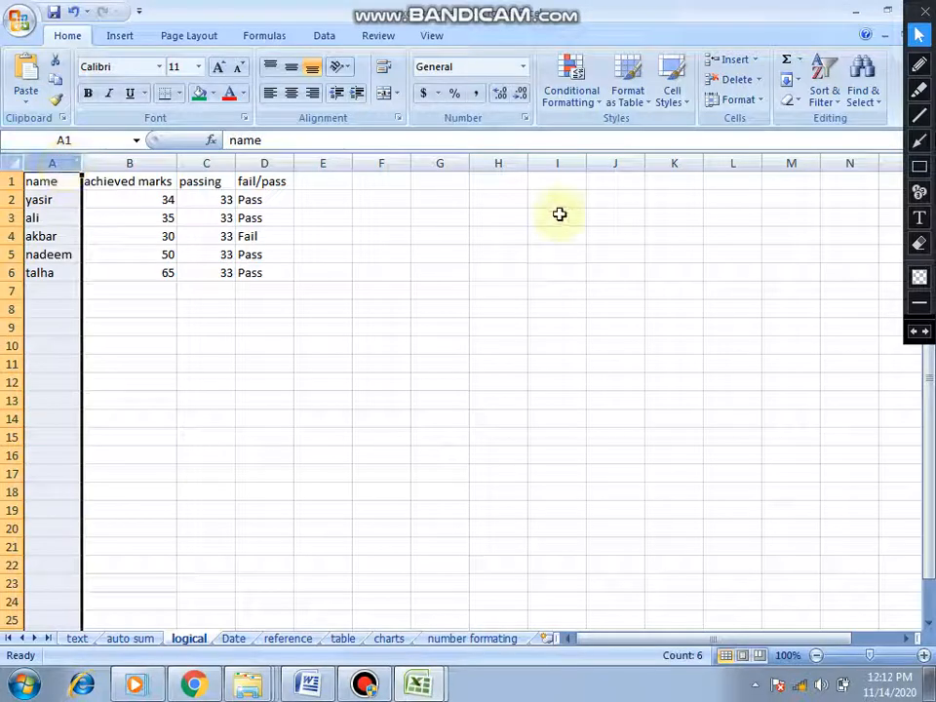
pyautogui.click(838, 105)
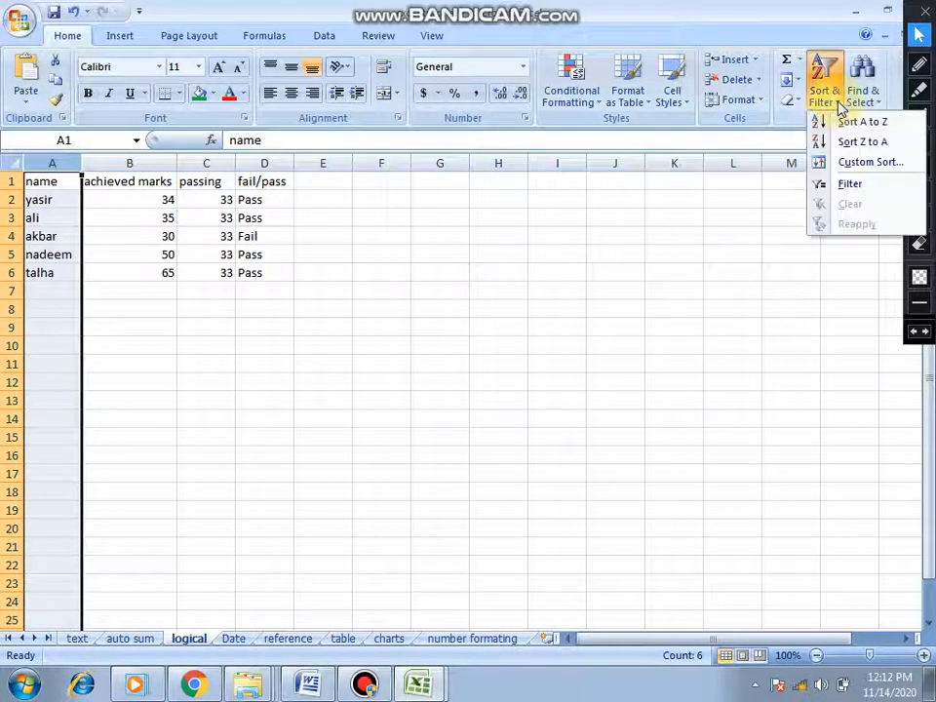
pyautogui.click(845, 184)
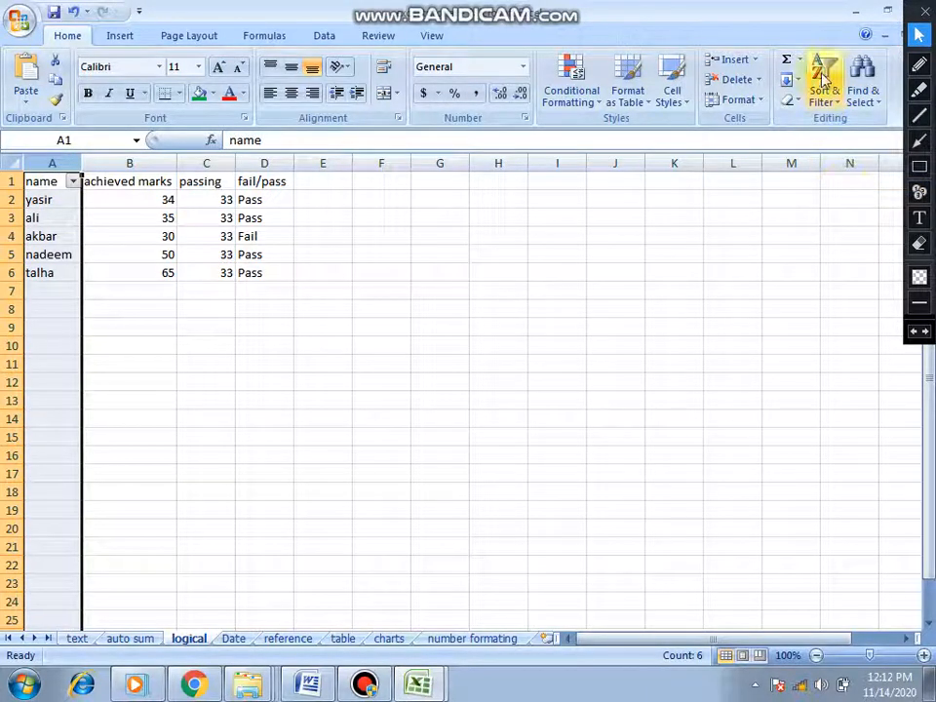
pyautogui.click(841, 105)
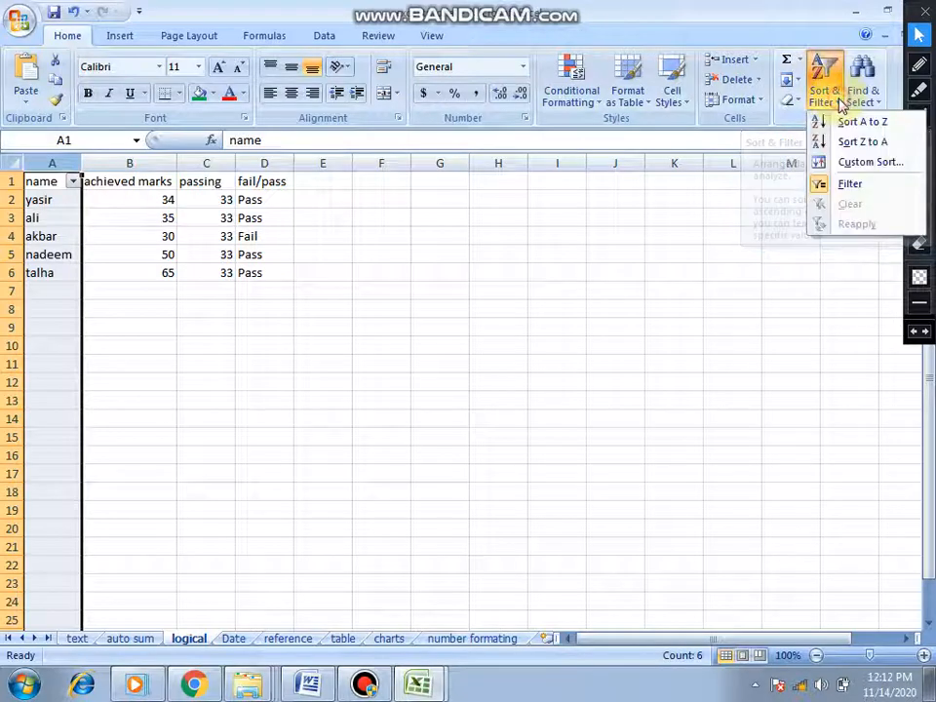
pyautogui.click(849, 186)
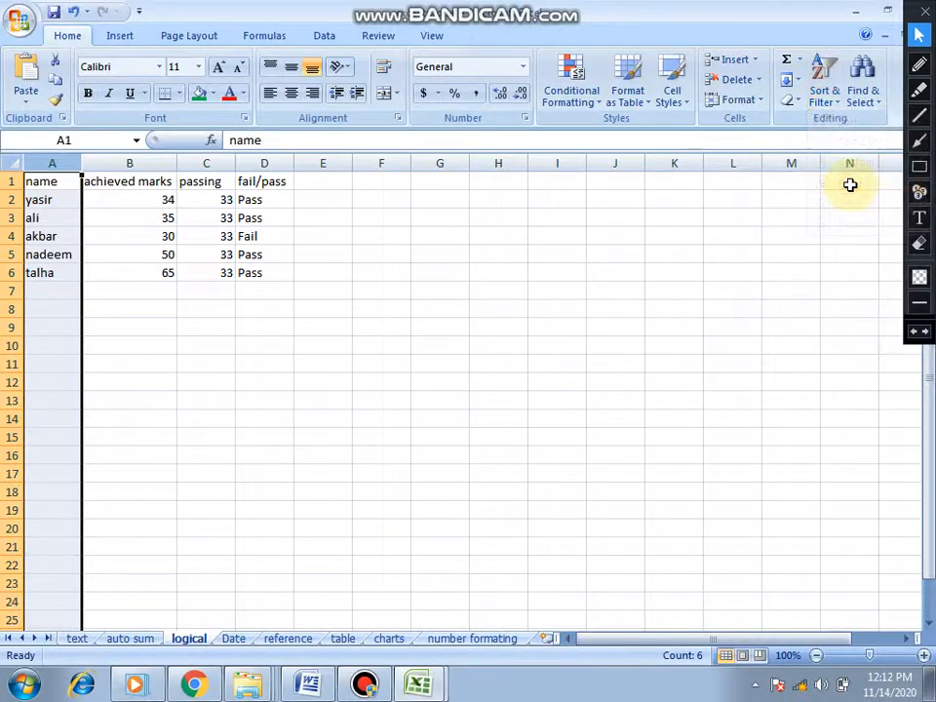
# - Turn on filtering for column A and filter the name column to show only the student in row 2
pyautogui.click(835, 102)
pyautogui.click(852, 184)
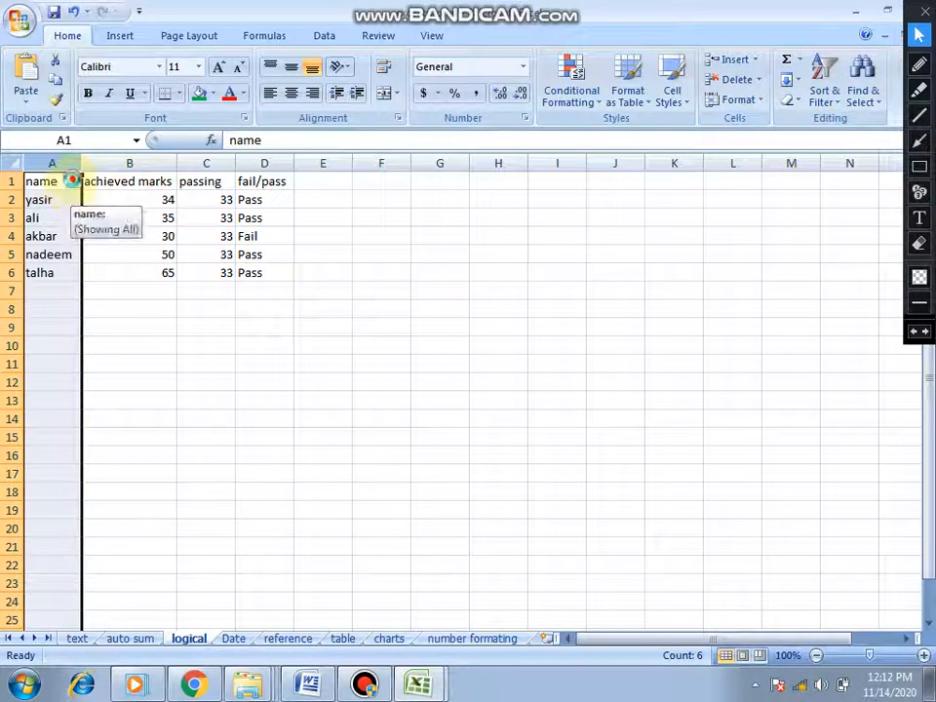
pyautogui.click(72, 182)
pyautogui.click(57, 328)
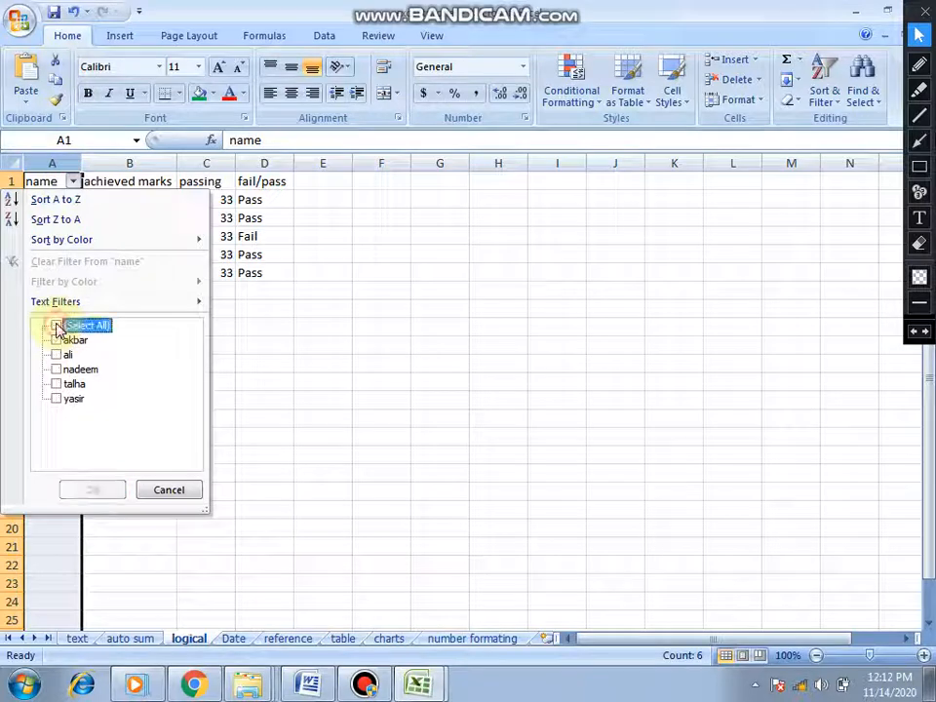
pyautogui.click(56, 398)
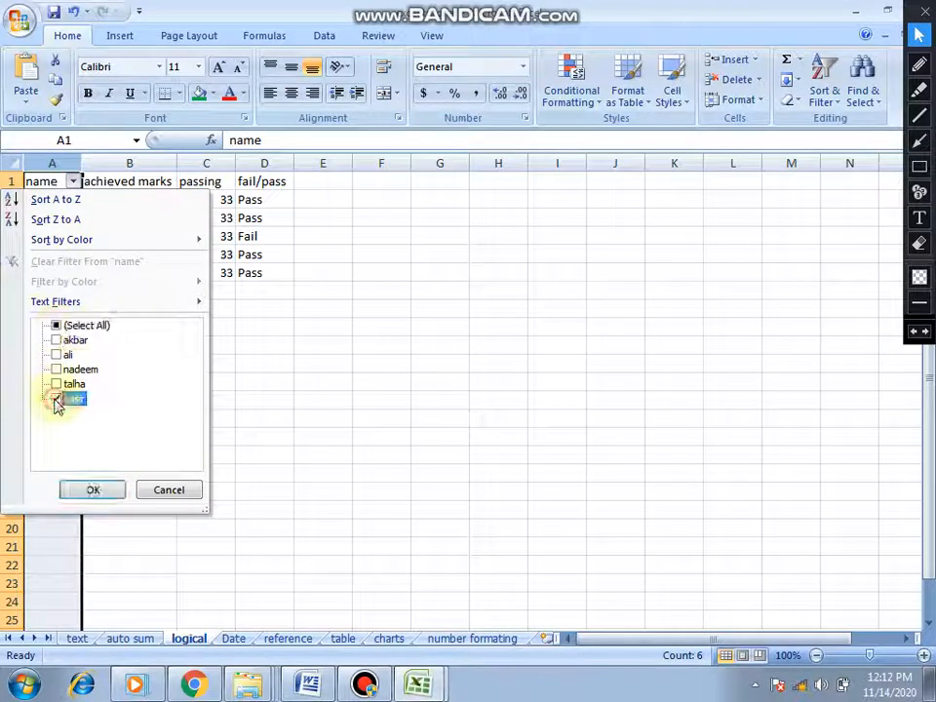
pyautogui.click(92, 490)
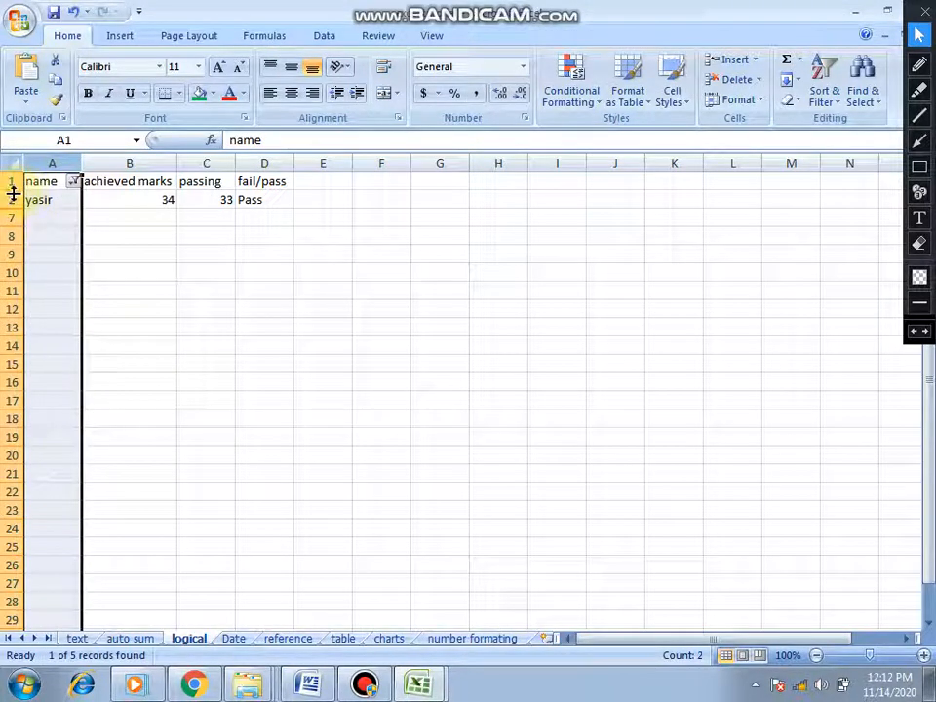
# - Show all entries of the name column again and turn off filtering for column A
pyautogui.click(11, 199)
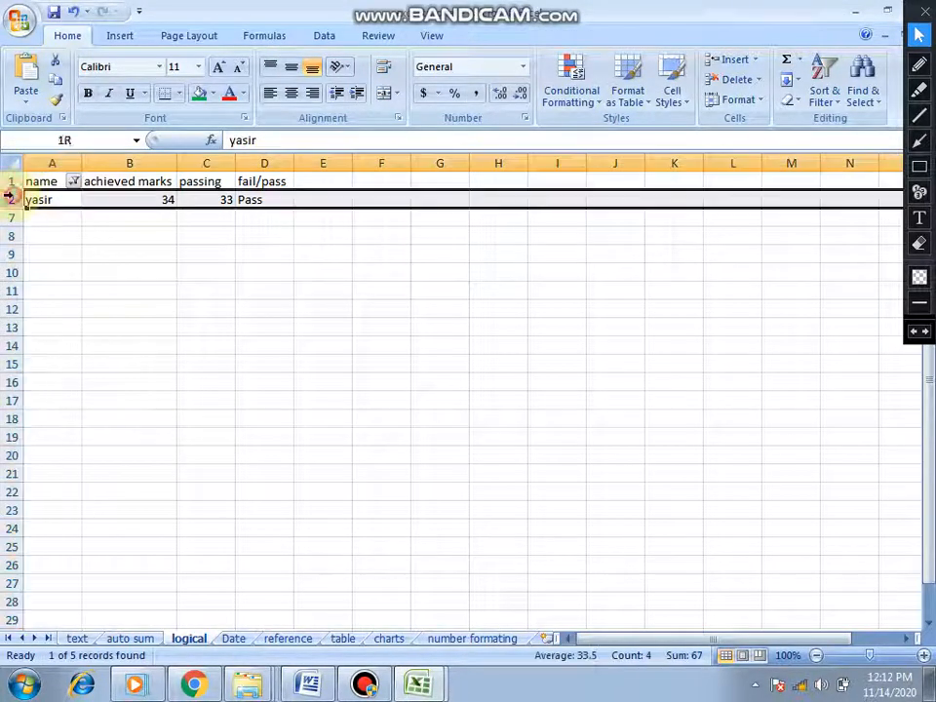
pyautogui.click(73, 182)
pyautogui.click(57, 327)
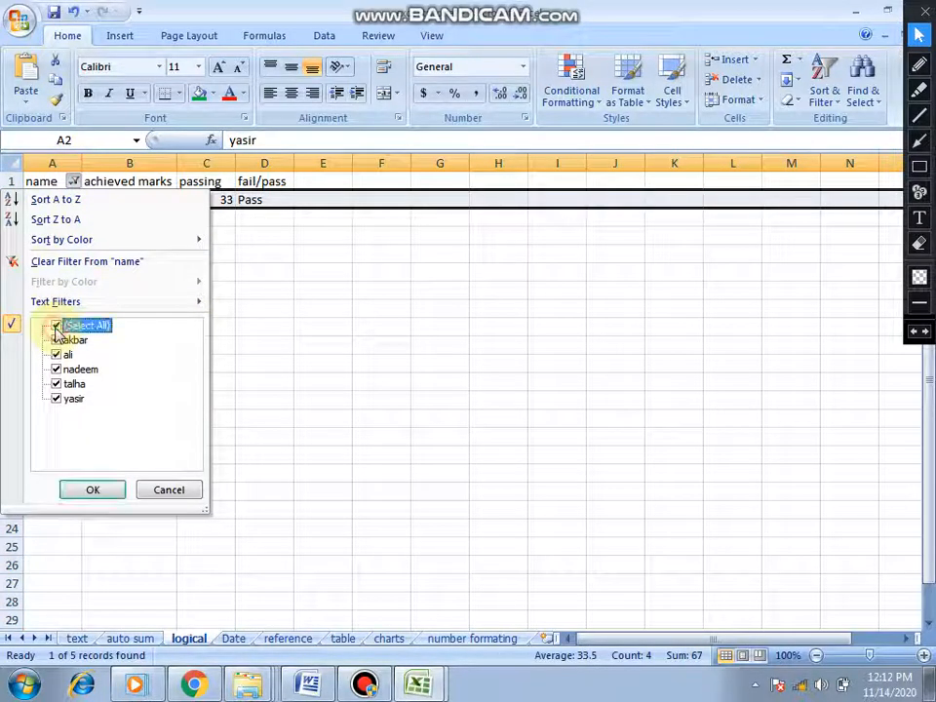
pyautogui.click(93, 490)
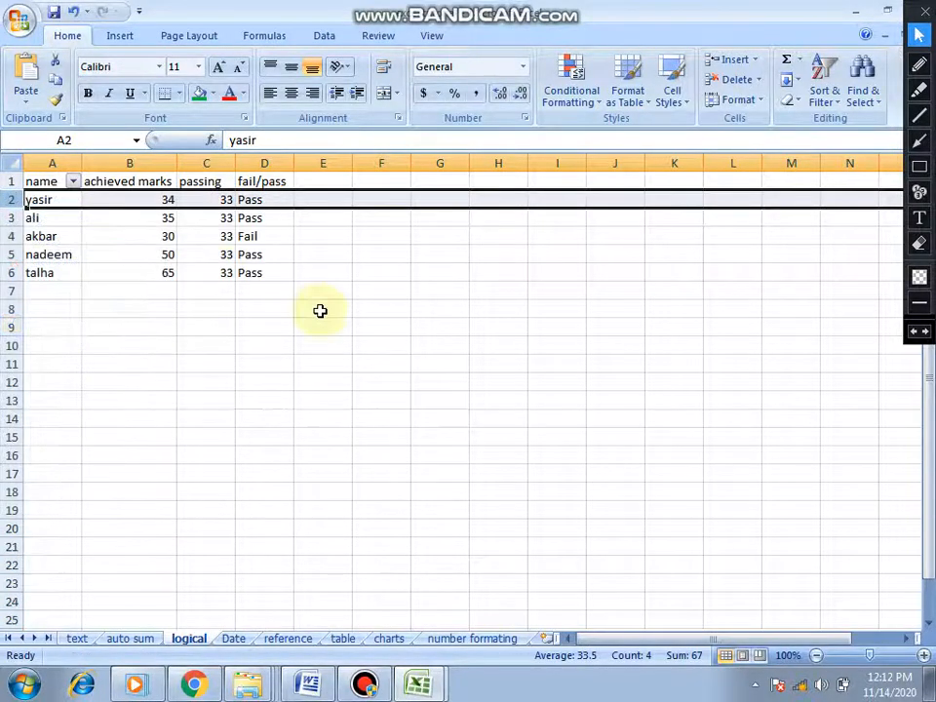
pyautogui.click(52, 162)
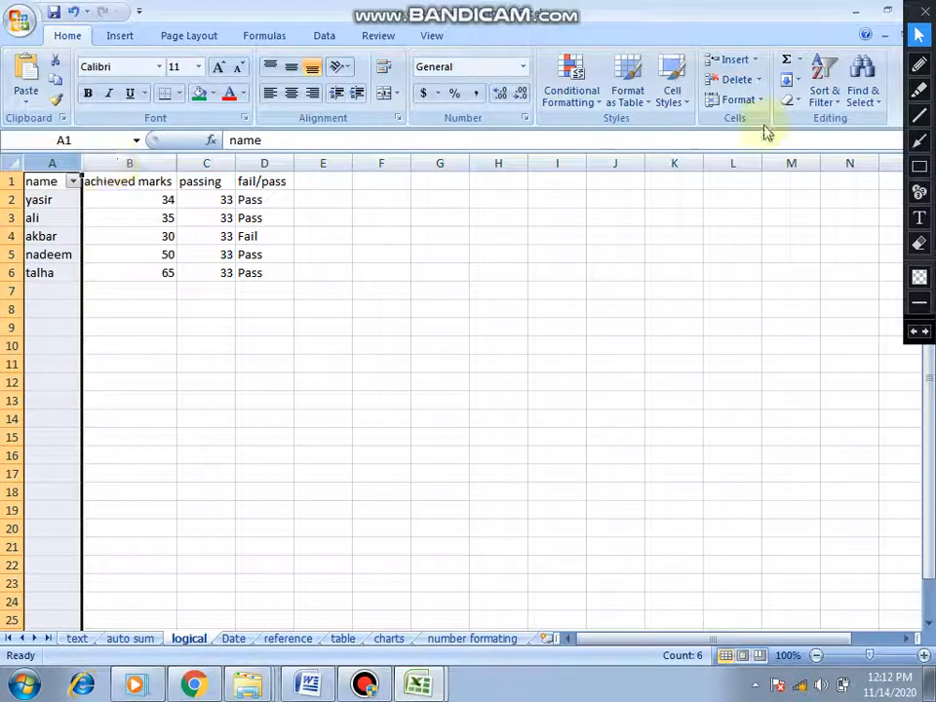
pyautogui.click(837, 107)
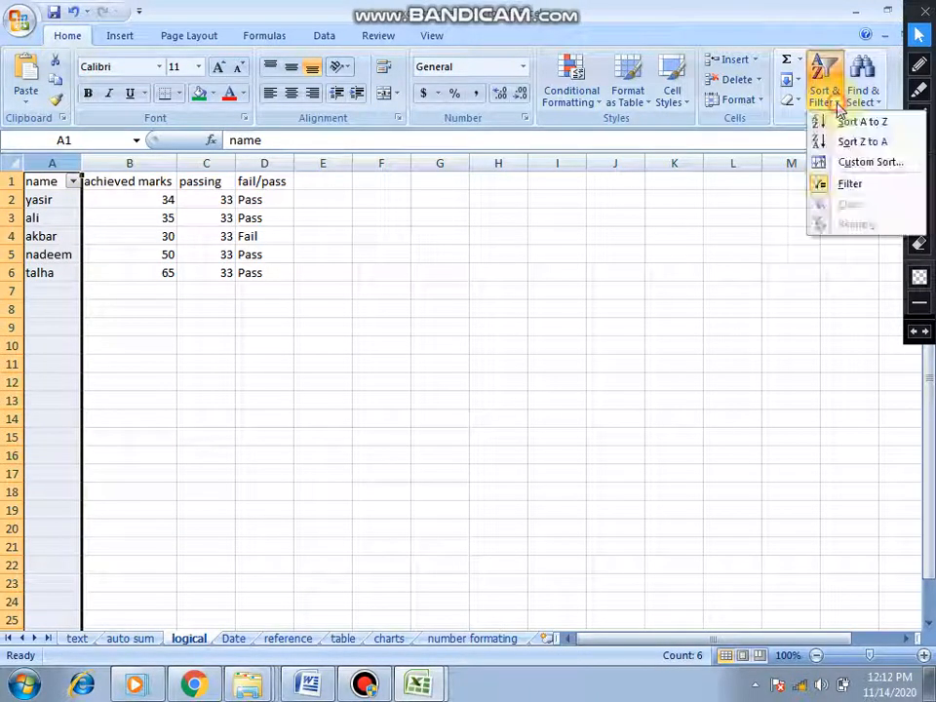
pyautogui.click(836, 185)
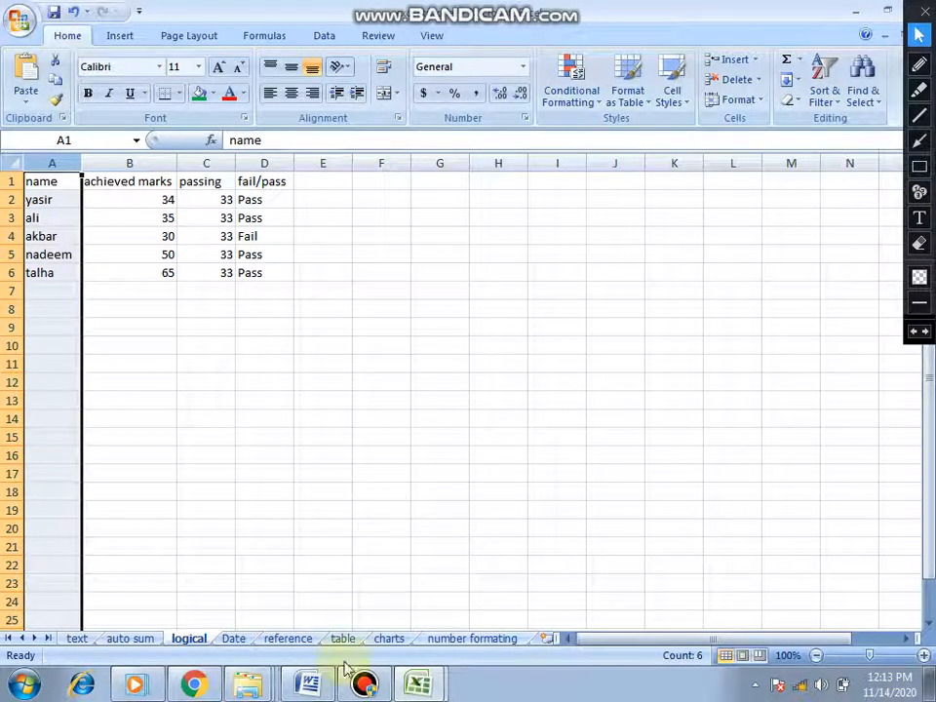
# - Switch to the Word document and review the tutorial topic list through item 10 on font size, color, border and text direction
pyautogui.moveTo(327, 680)
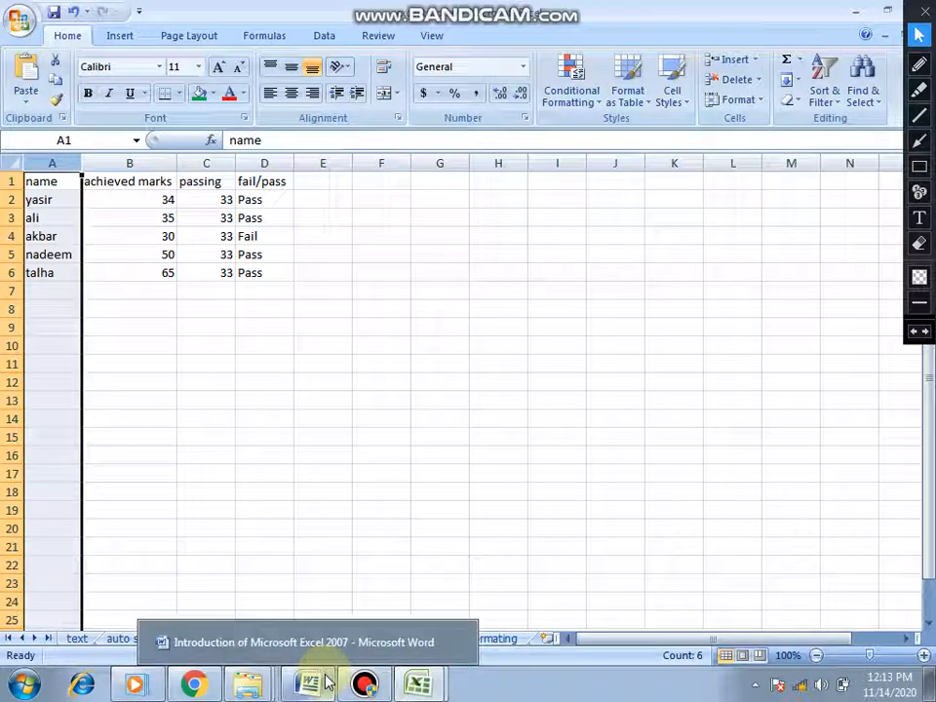
pyautogui.moveTo(420, 682)
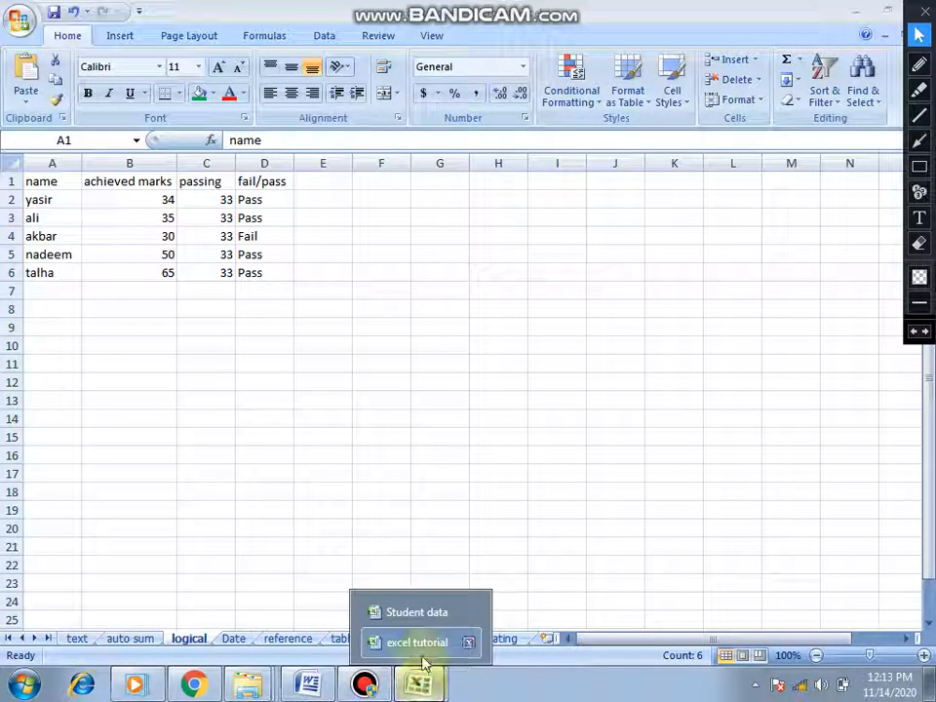
pyautogui.click(307, 683)
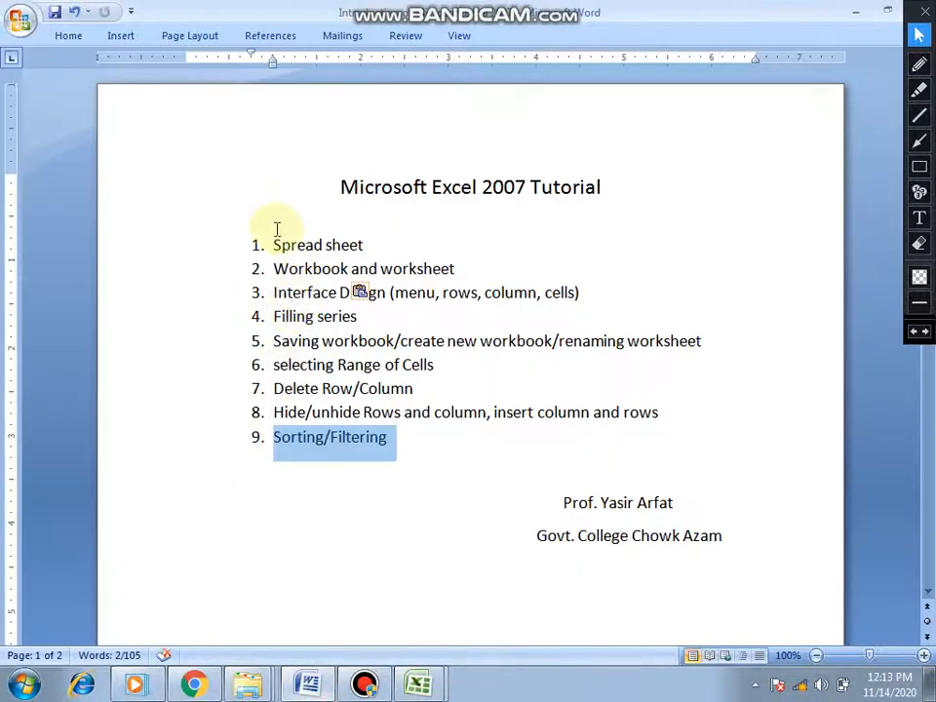
pyautogui.moveTo(277, 230); pyautogui.dragTo(404, 443)
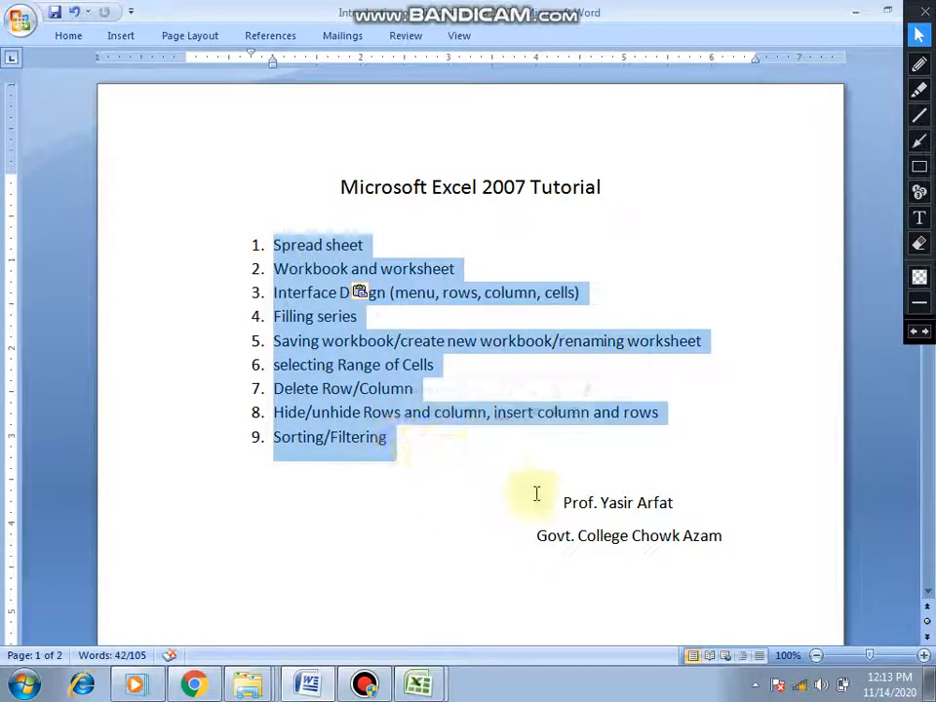
pyautogui.click(928, 595)
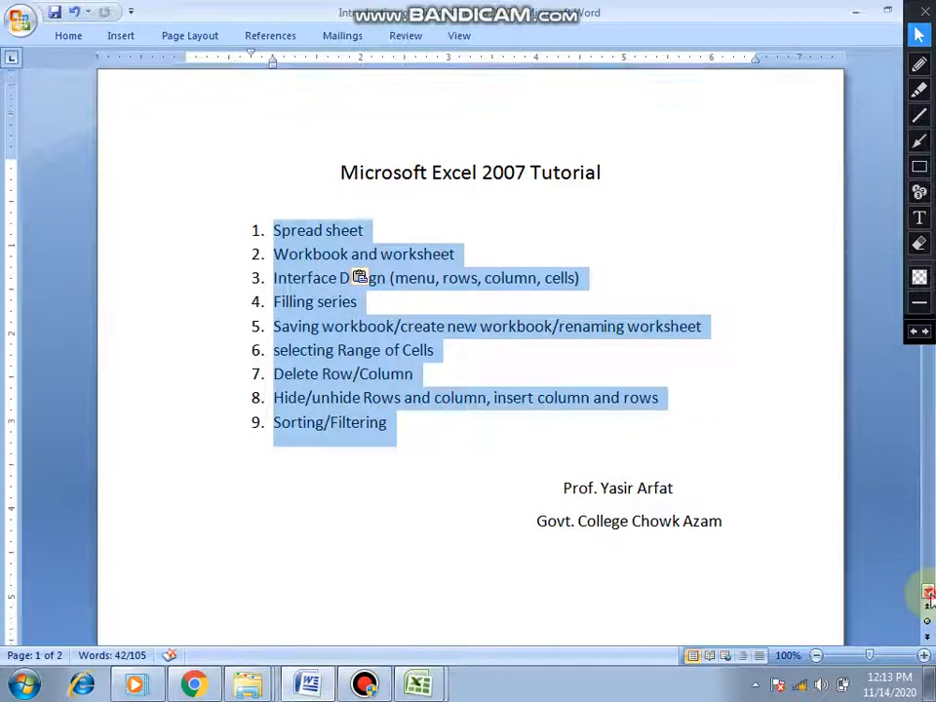
pyautogui.click(929, 595)
pyautogui.click(929, 594)
pyautogui.click(930, 595)
pyautogui.click(930, 595)
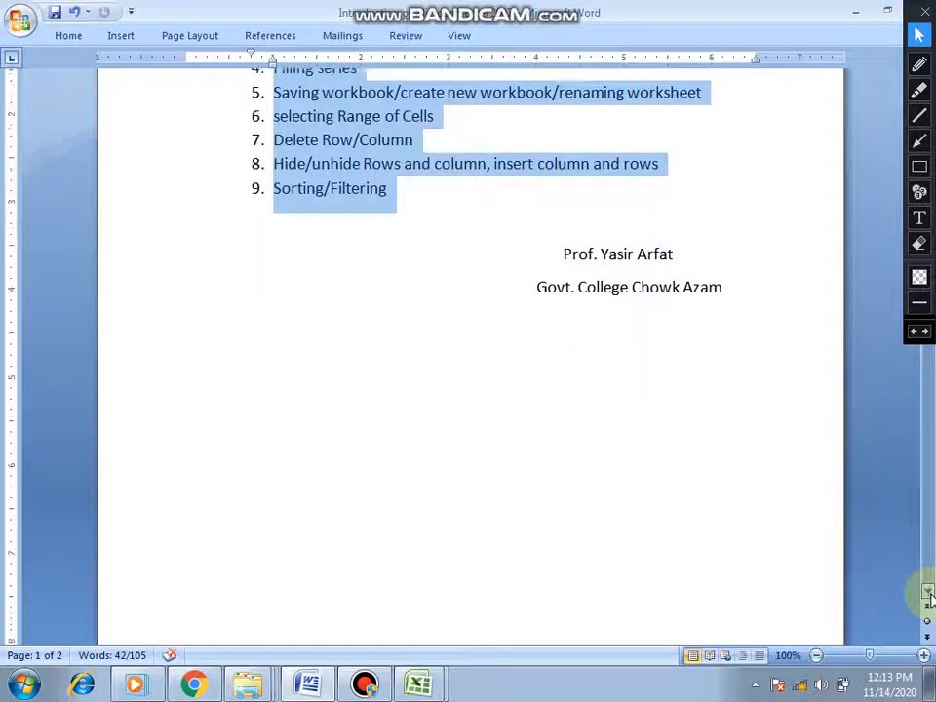
pyautogui.moveTo(929, 597); pyautogui.dragTo(929, 596)
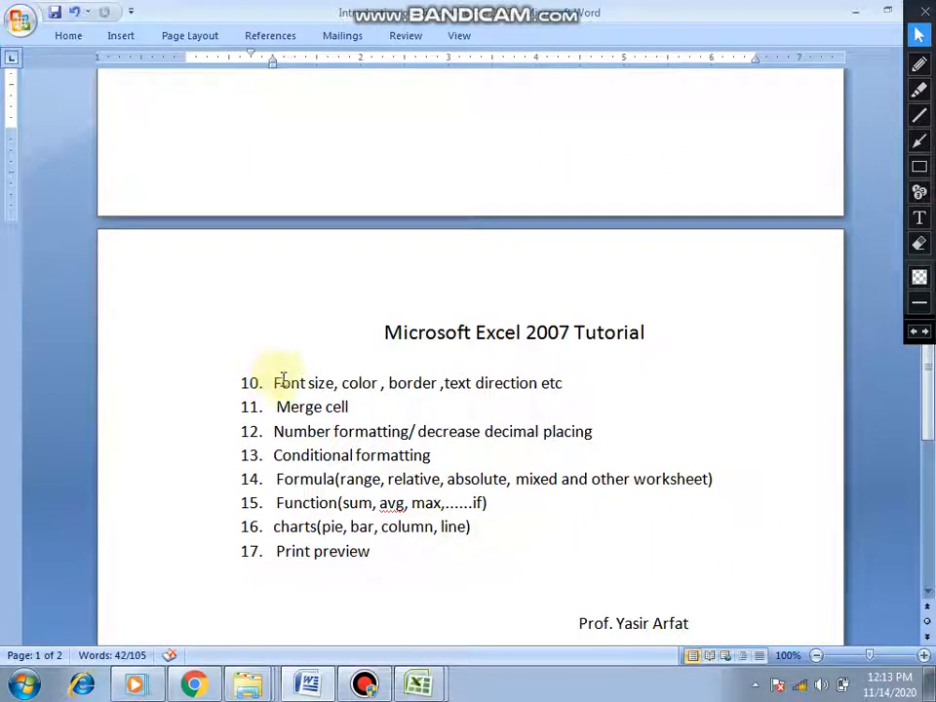
pyautogui.moveTo(283, 381); pyautogui.dragTo(560, 390)
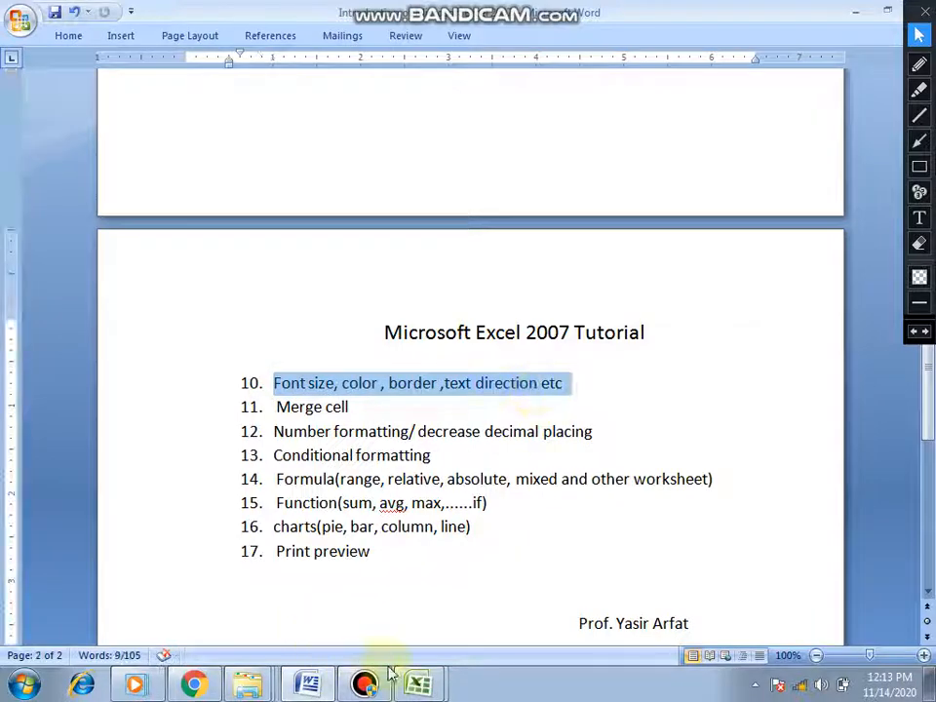
# - Switch to the Student data workbook in Excel and enter a first name in cell A3 of the test sheet
pyautogui.click(417, 683)
pyautogui.click(414, 642)
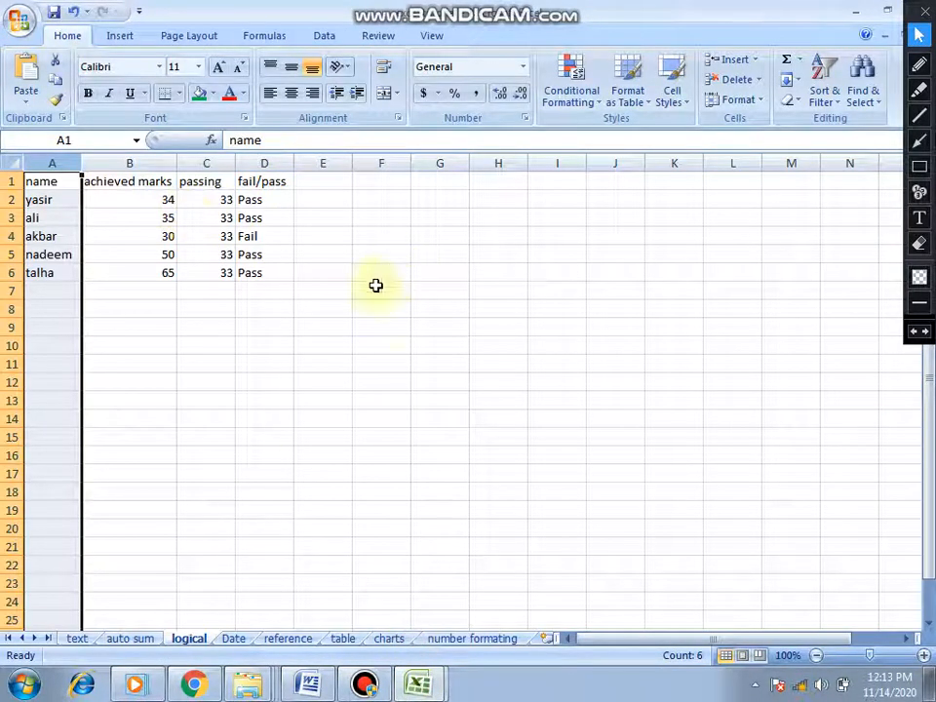
pyautogui.click(418, 683)
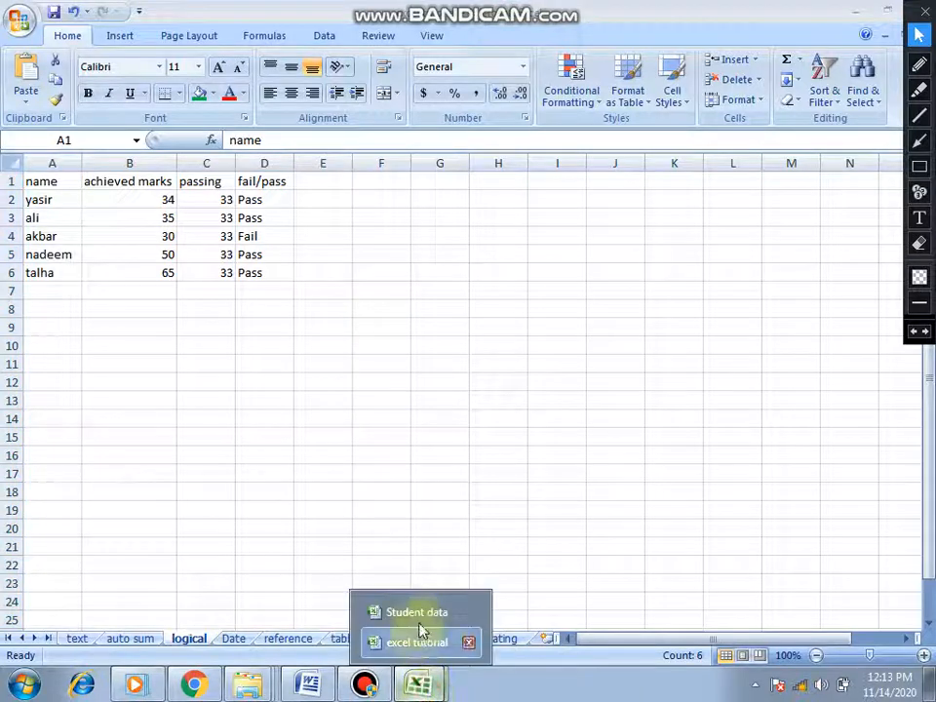
pyautogui.click(418, 614)
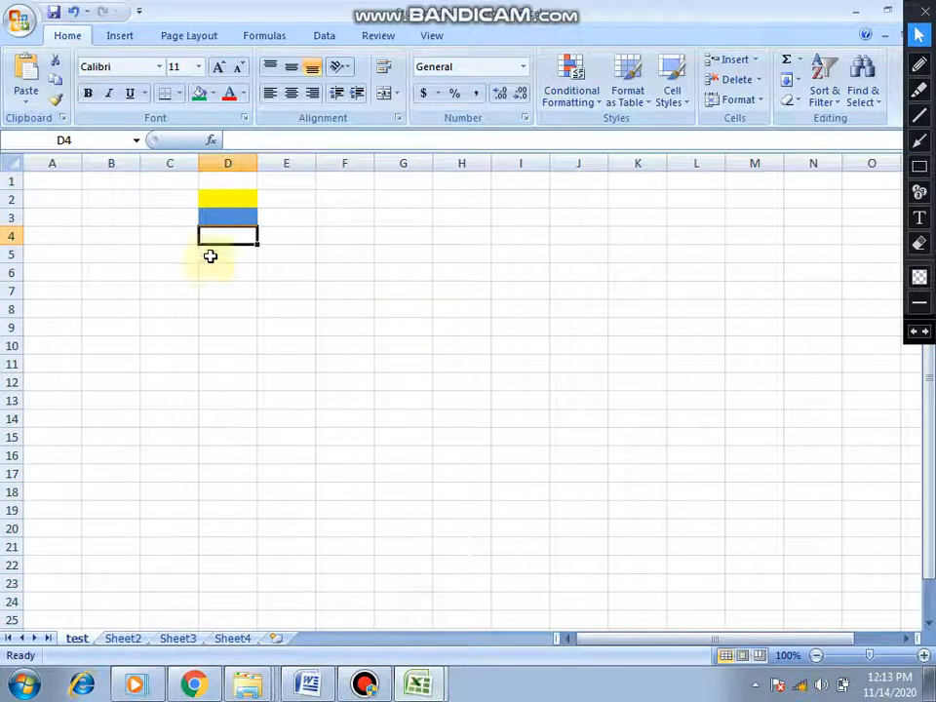
pyautogui.click(67, 210)
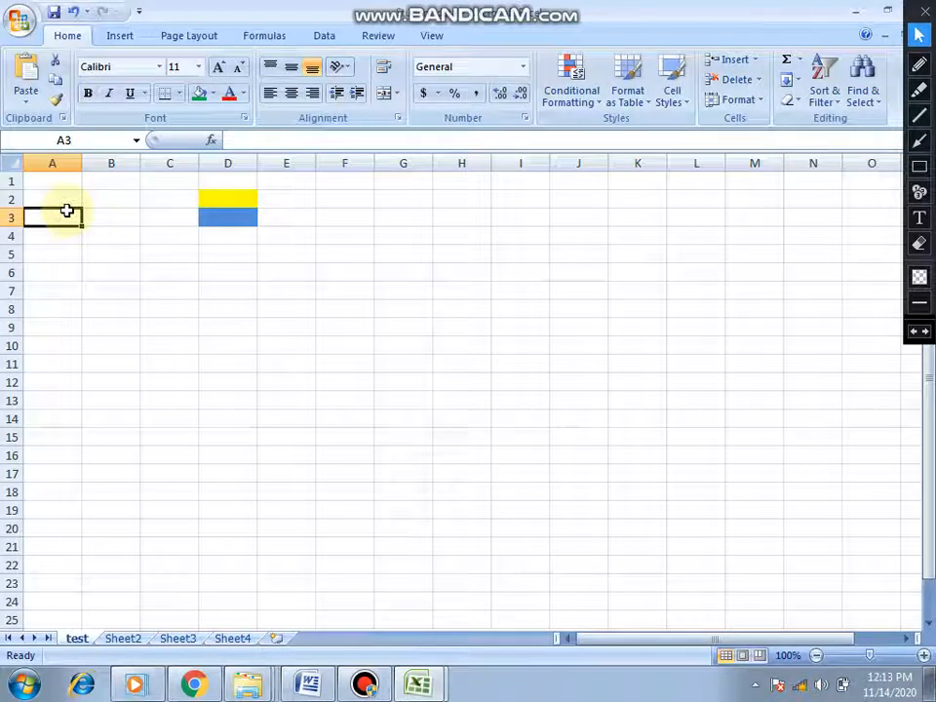
pyautogui.write('yasir')
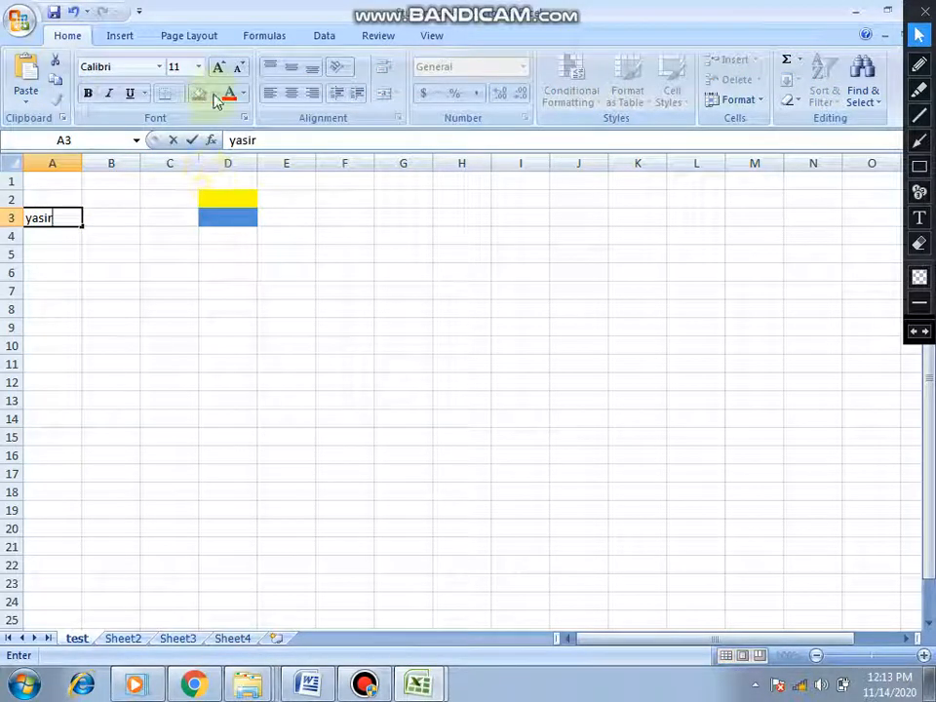
# - Try the Andalus font and the Agency FB font on the name in cell A3
pyautogui.click(159, 68)
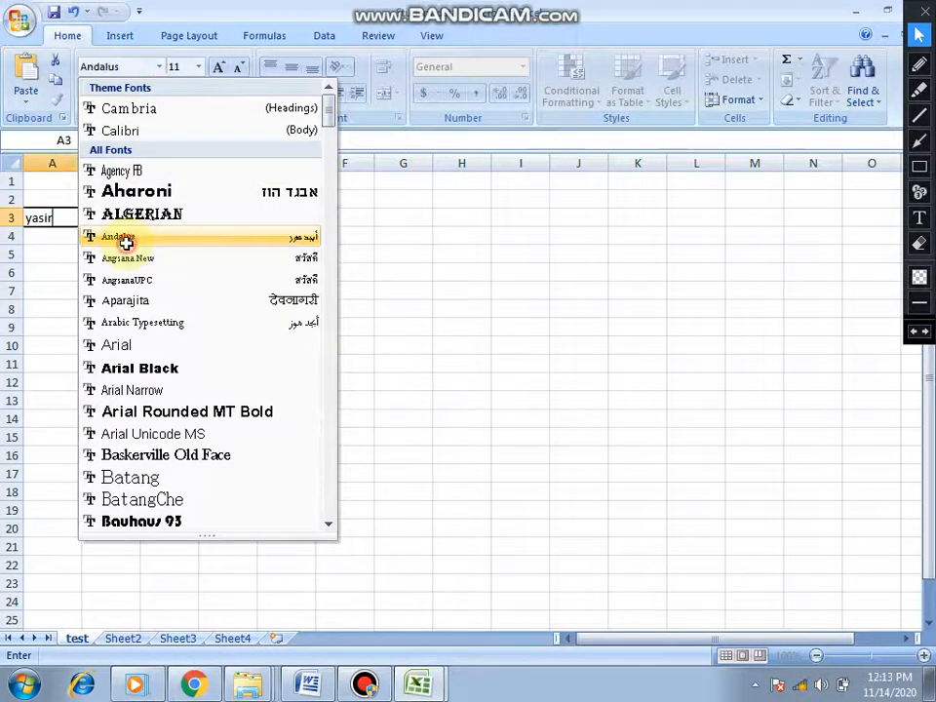
pyautogui.click(126, 243)
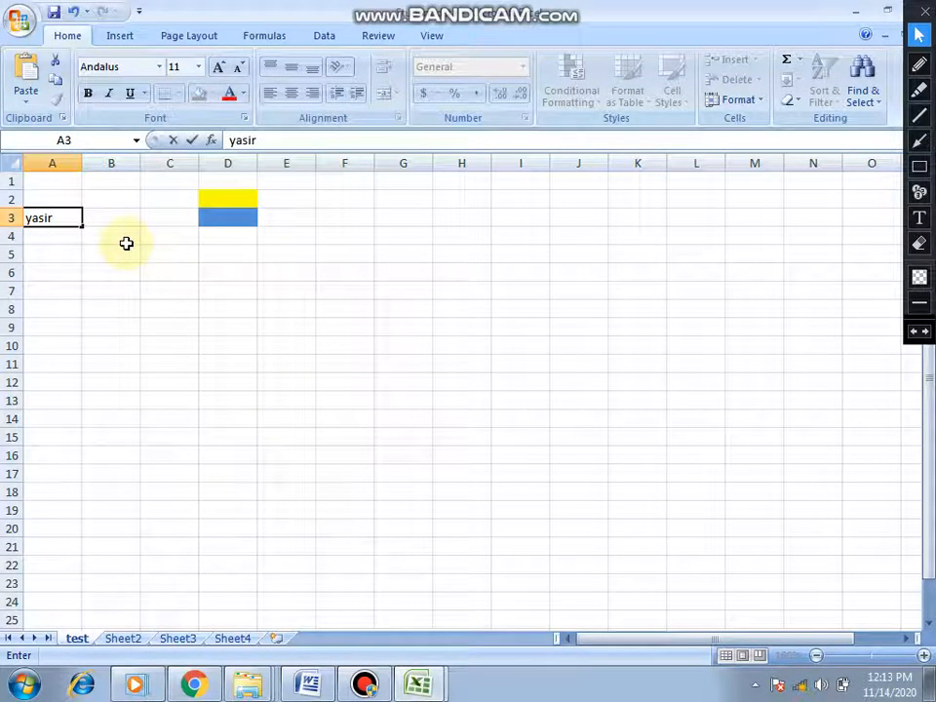
pyautogui.moveTo(54, 218); pyautogui.dragTo(27, 219)
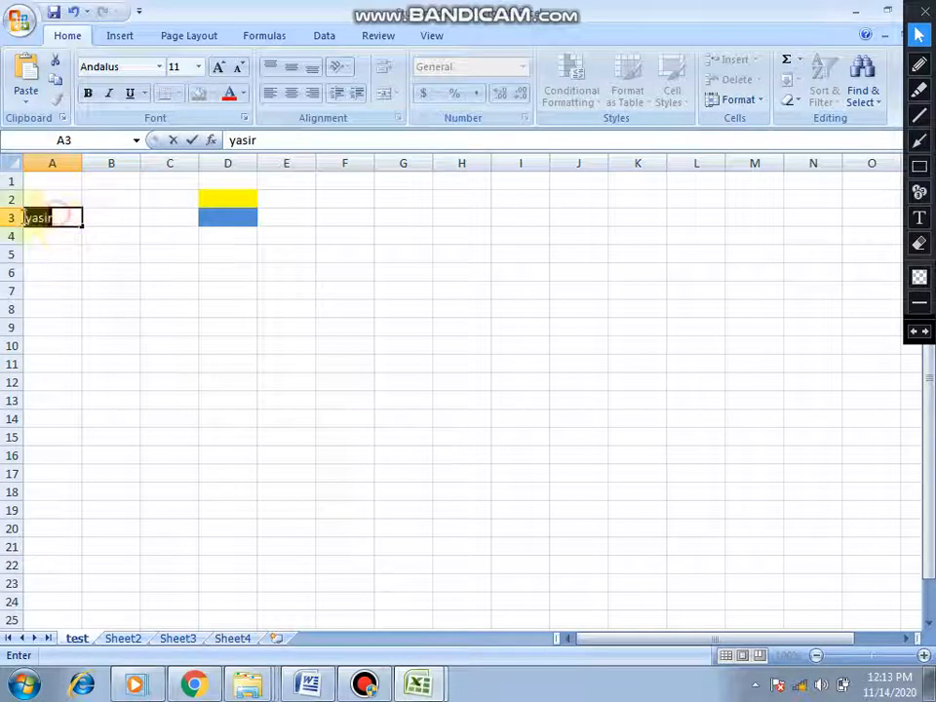
pyautogui.click(158, 67)
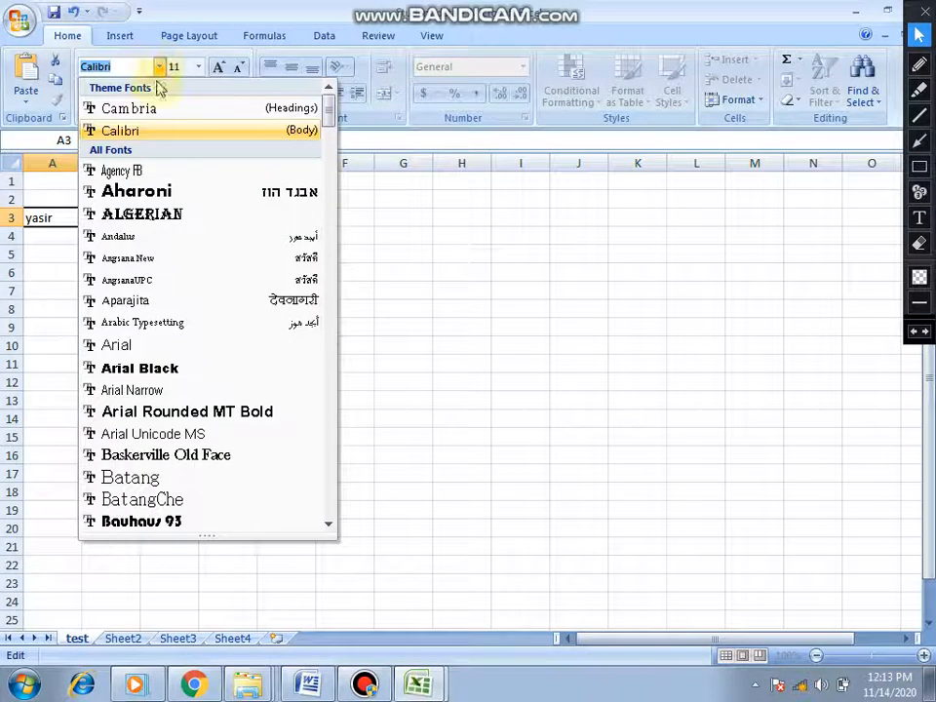
pyautogui.click(144, 173)
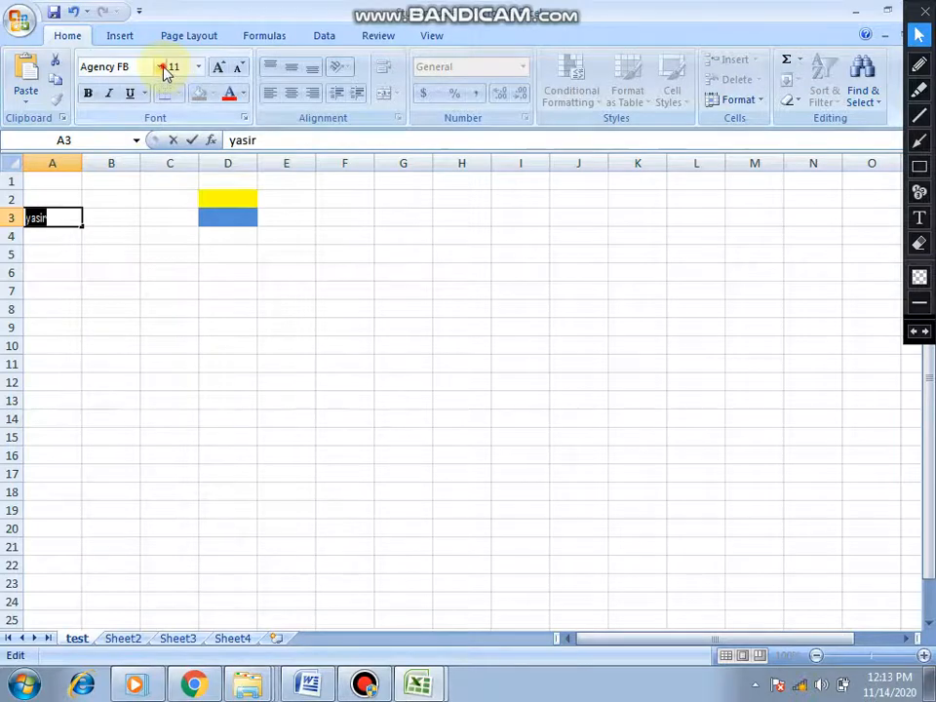
# - Set the selected name in cell A3 to the Aparajita font at size 22
pyautogui.click(160, 68)
pyautogui.click(144, 303)
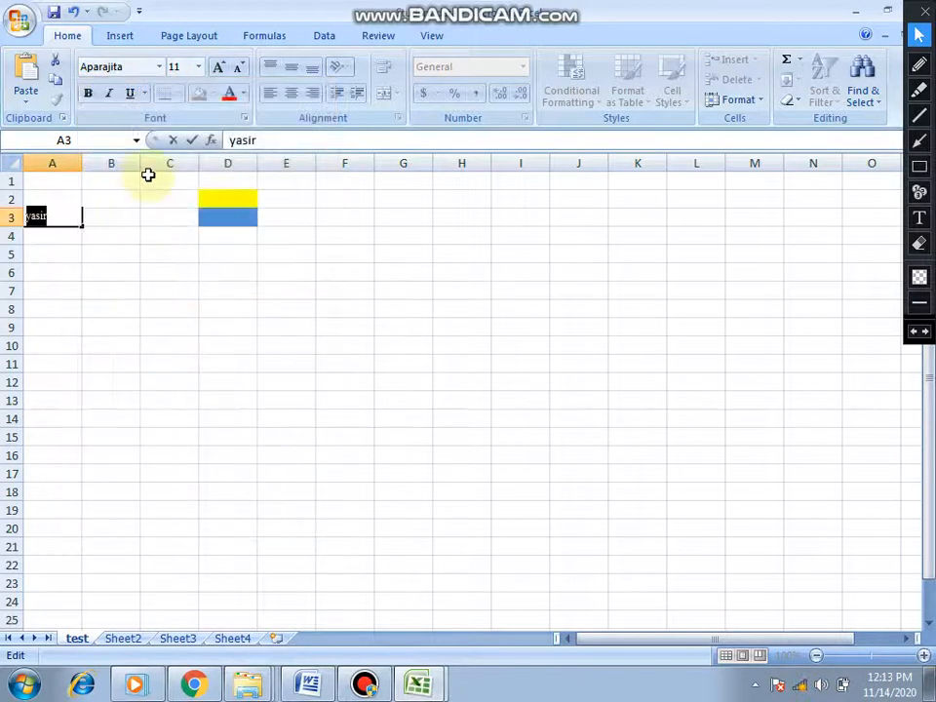
pyautogui.click(196, 68)
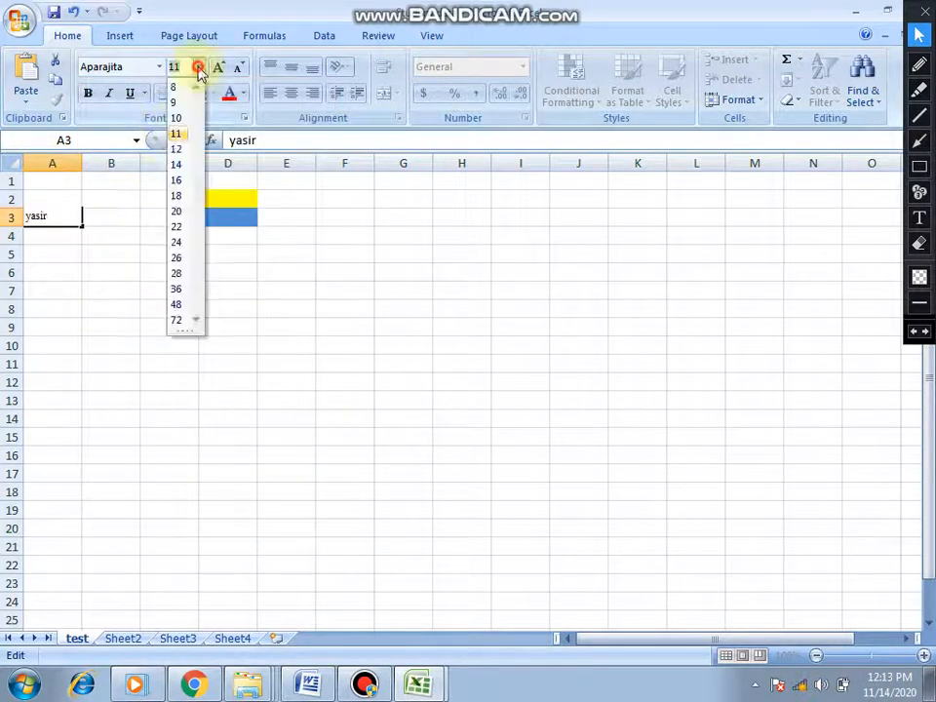
pyautogui.click(182, 230)
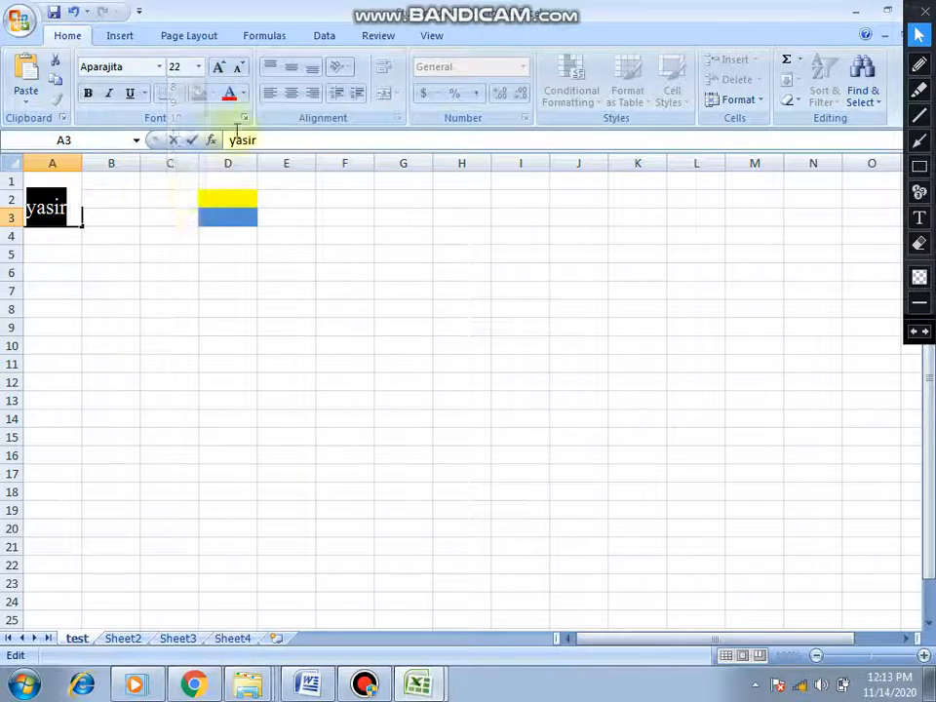
# - Enlarge the selected name in cell A3 stepwise to font size 48 and shrink it back to size 22
pyautogui.click(221, 68)
pyautogui.click(220, 68)
pyautogui.click(220, 68)
pyautogui.click(221, 68)
pyautogui.click(220, 68)
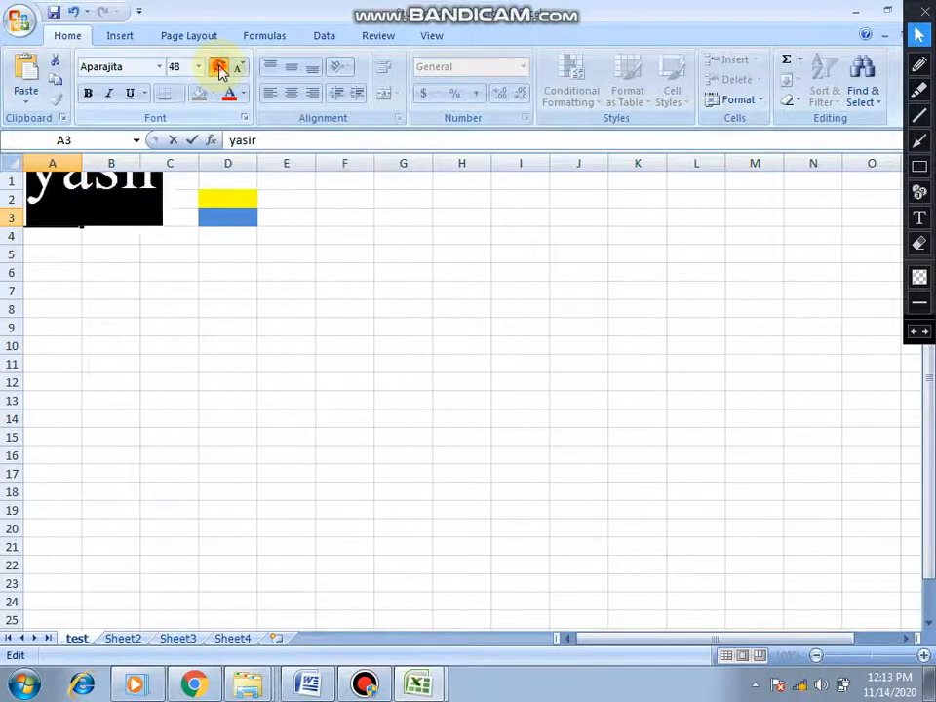
pyautogui.click(221, 68)
pyautogui.click(240, 68)
pyautogui.click(240, 68)
pyautogui.click(240, 69)
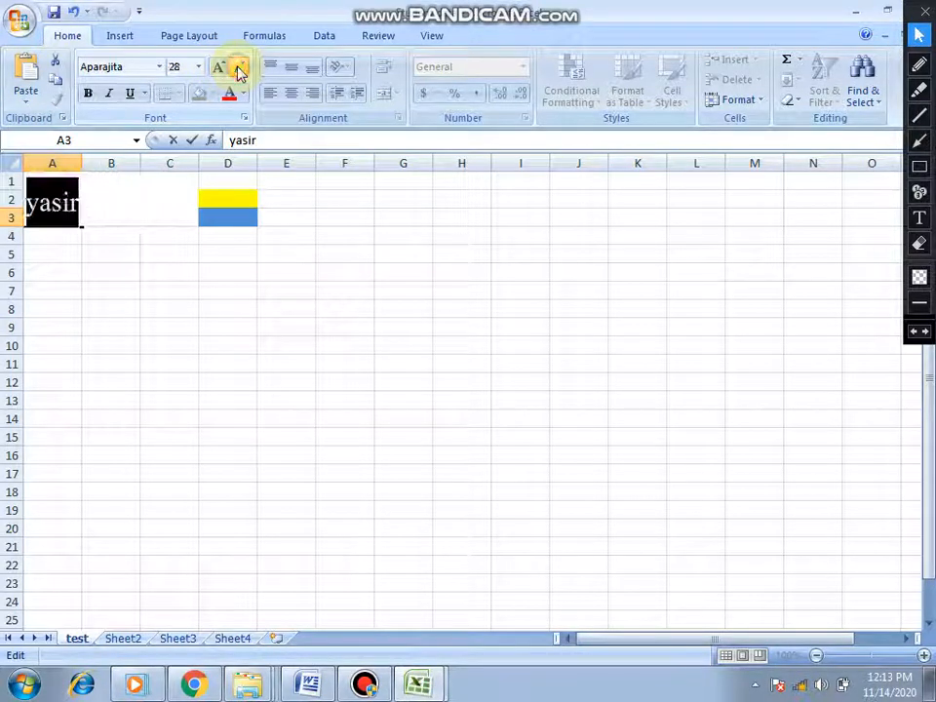
pyautogui.click(240, 69)
pyautogui.click(240, 68)
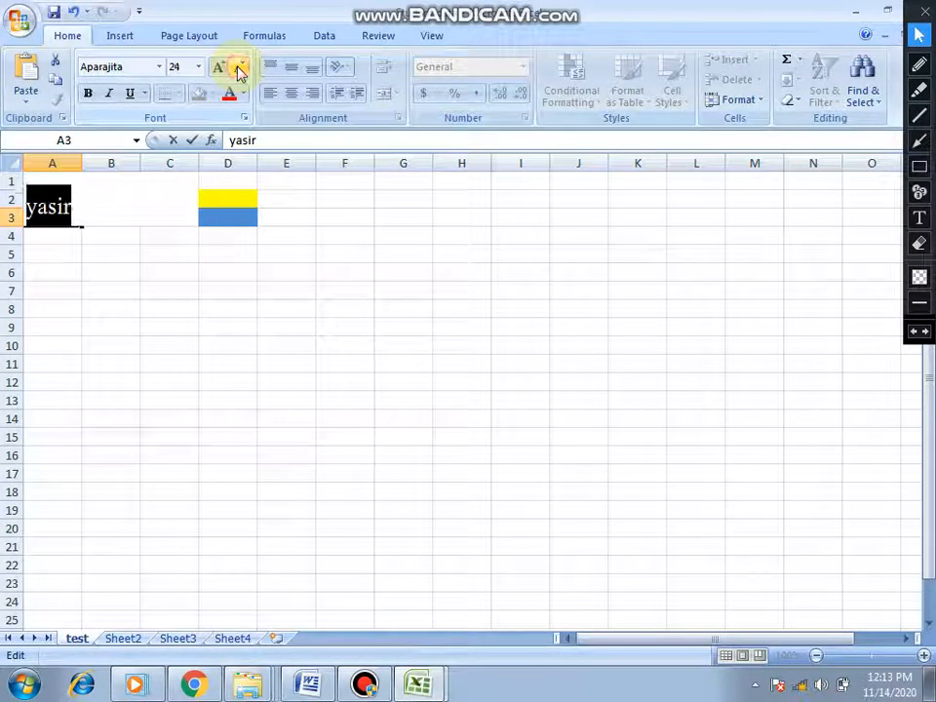
pyautogui.click(240, 68)
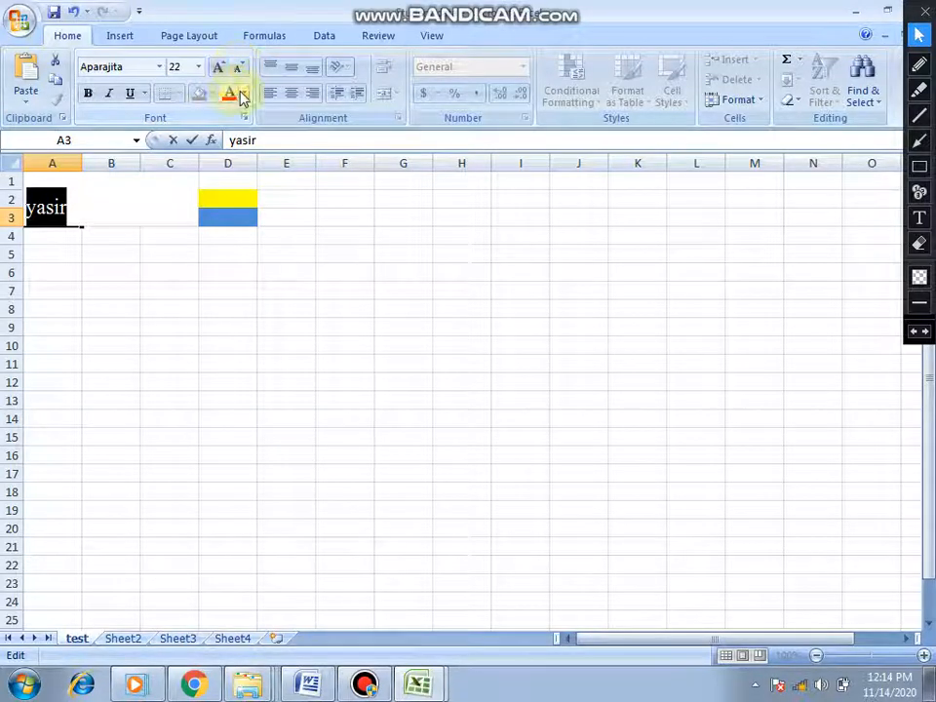
# - Format the name in cell A3 with red font color, bold, italic and underline, and reselect the text
pyautogui.click(243, 95)
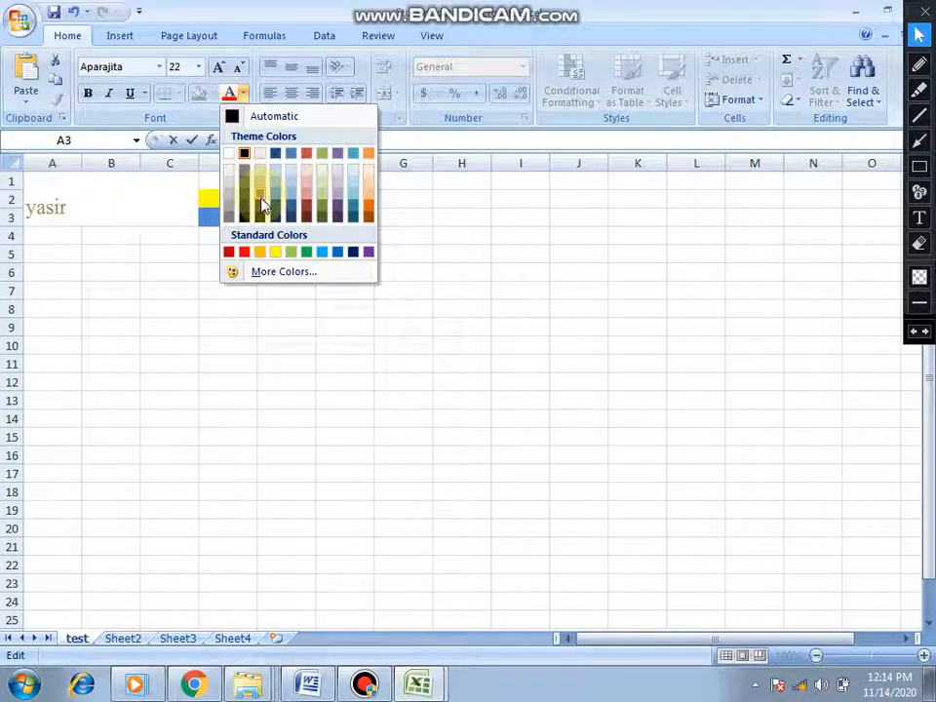
pyautogui.click(247, 253)
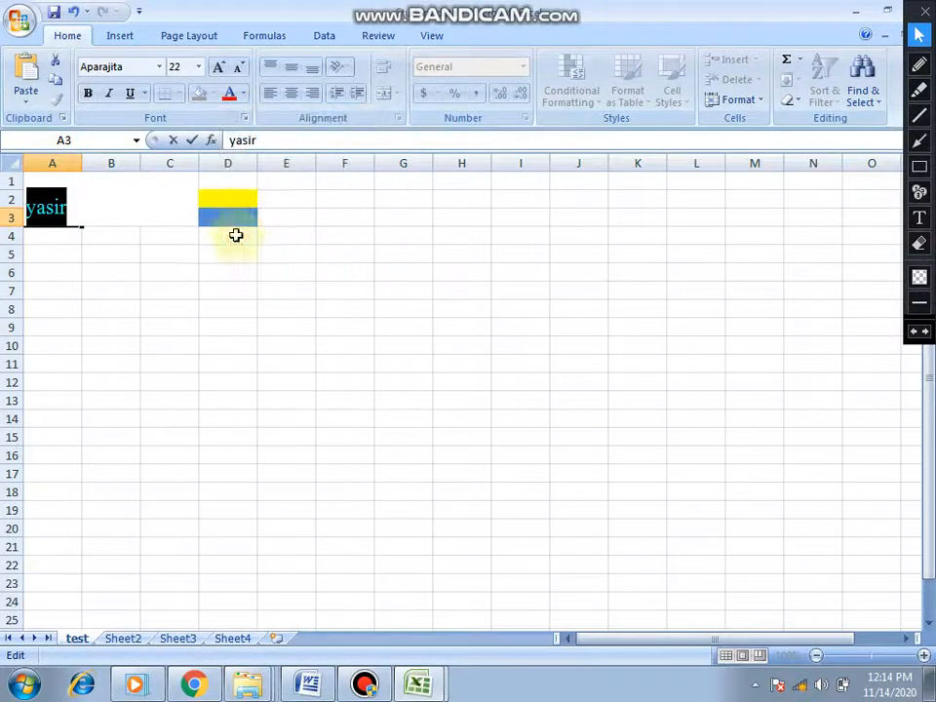
pyautogui.click(109, 96)
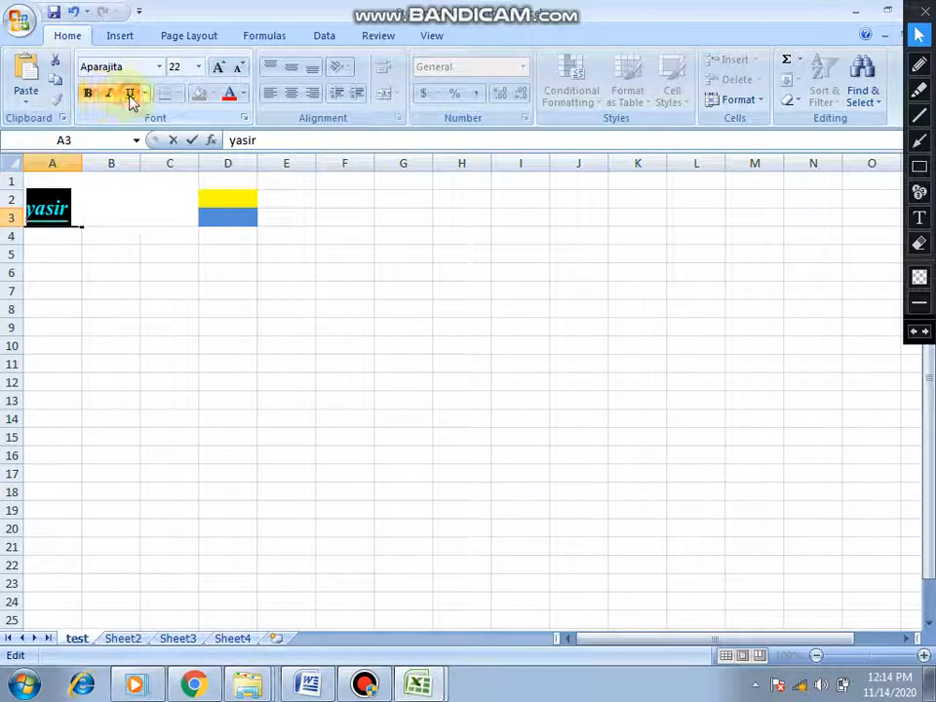
pyautogui.click(130, 96)
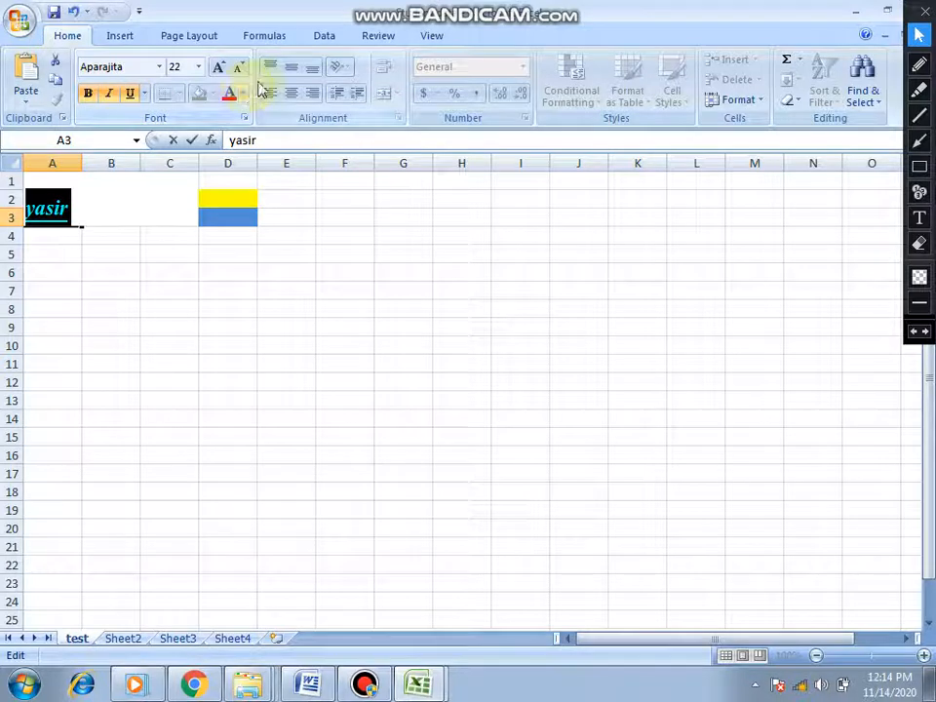
pyautogui.click(115, 197)
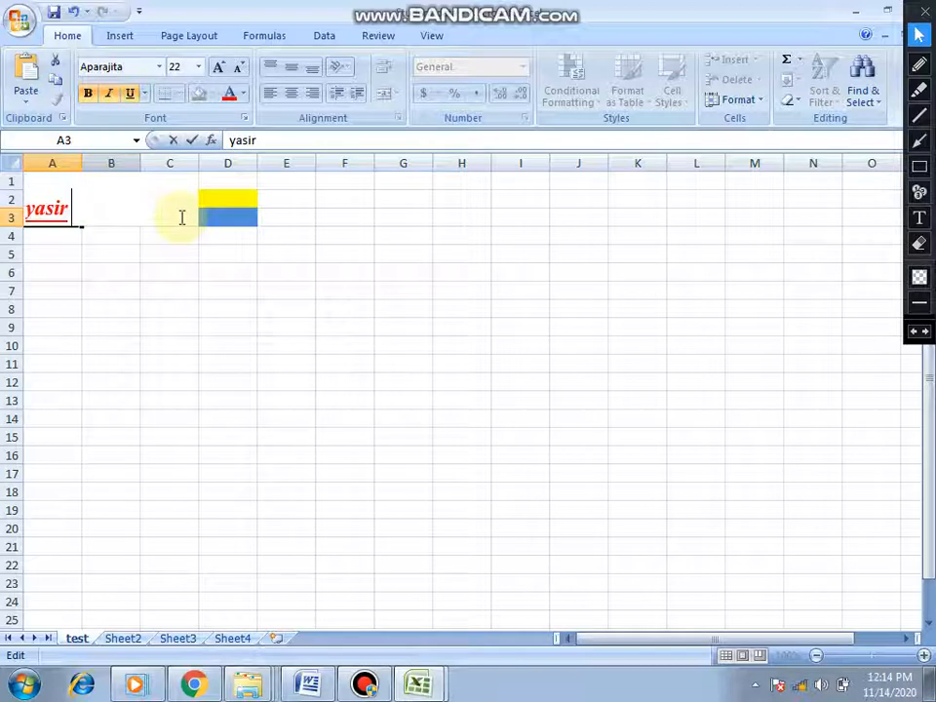
pyautogui.hotkey('shift', 'Home')
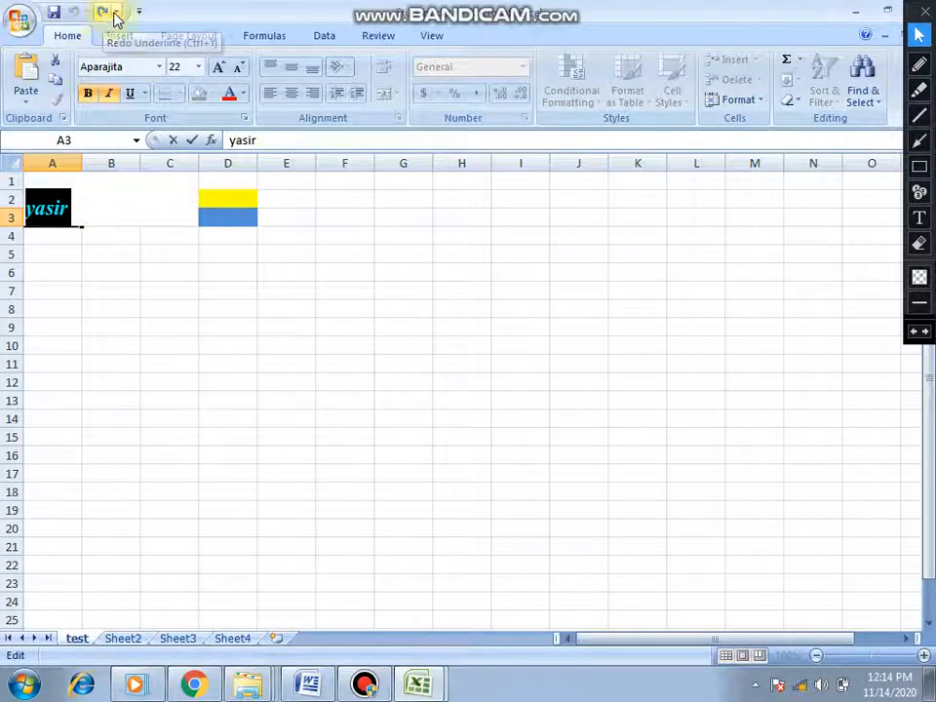
# - Undo the formatting and the name entry in cell A3, and return to the Student data workbook
pyautogui.click(198, 304)
pyautogui.click(198, 306)
pyautogui.hotkey('ctrl', 'z')
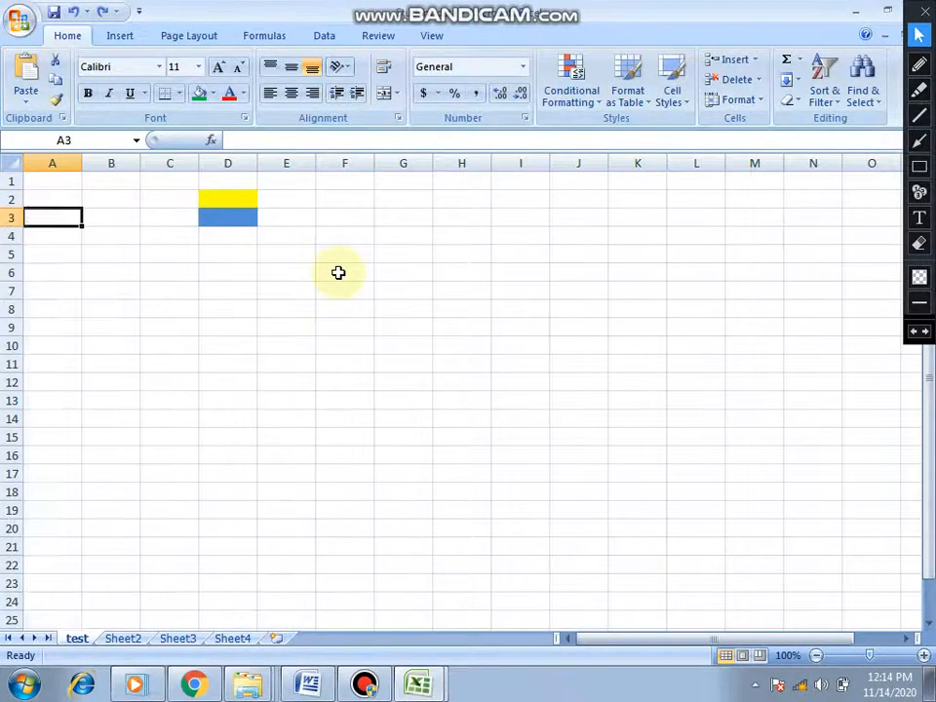
pyautogui.hotkey('ctrl', 'z')
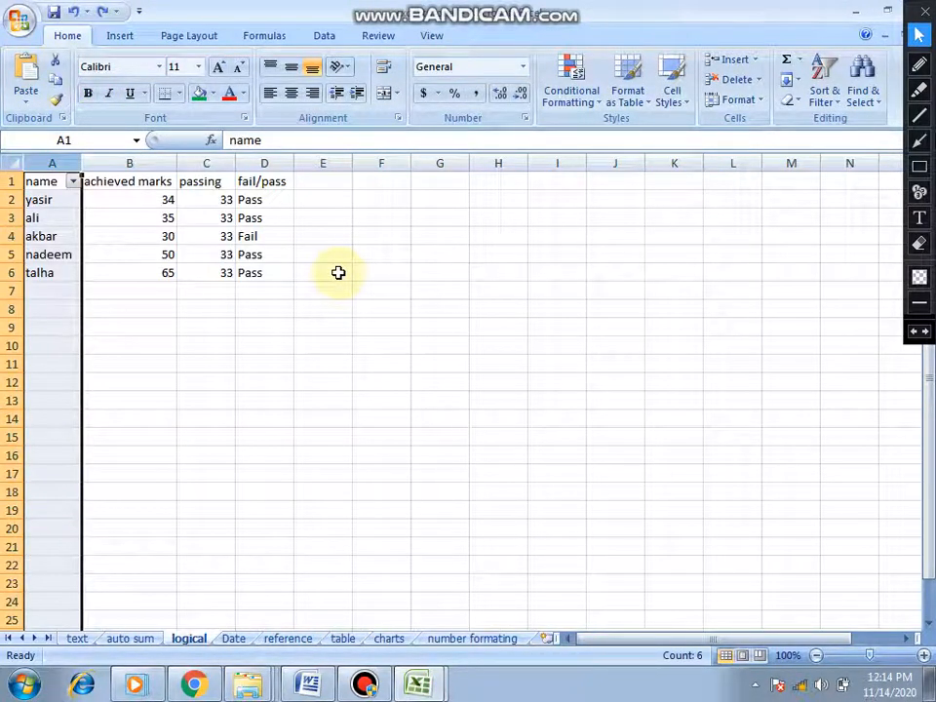
pyautogui.moveTo(420, 675)
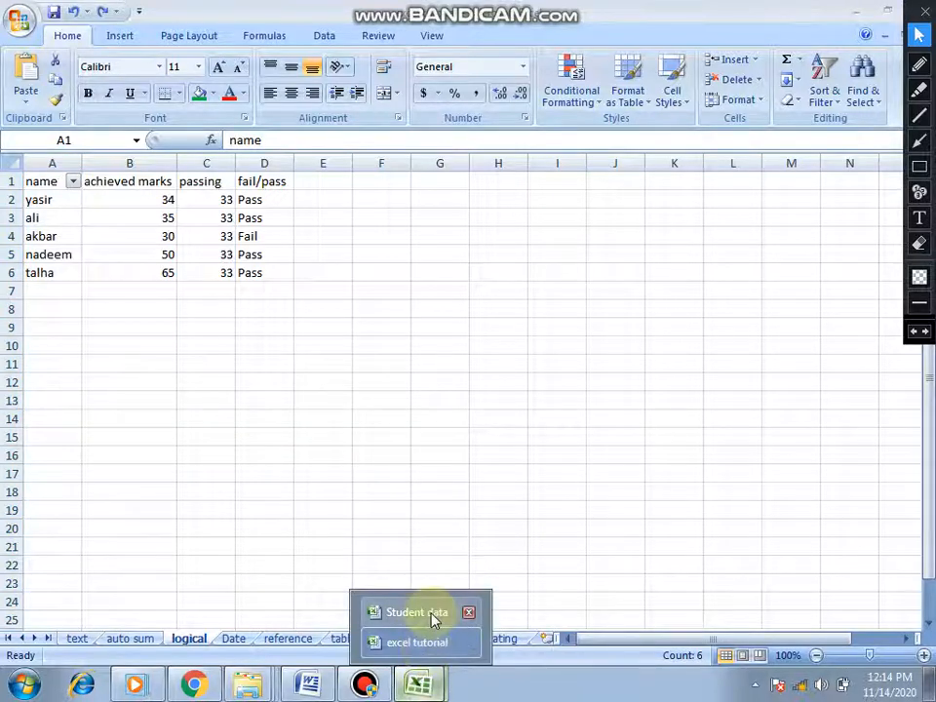
pyautogui.click(433, 618)
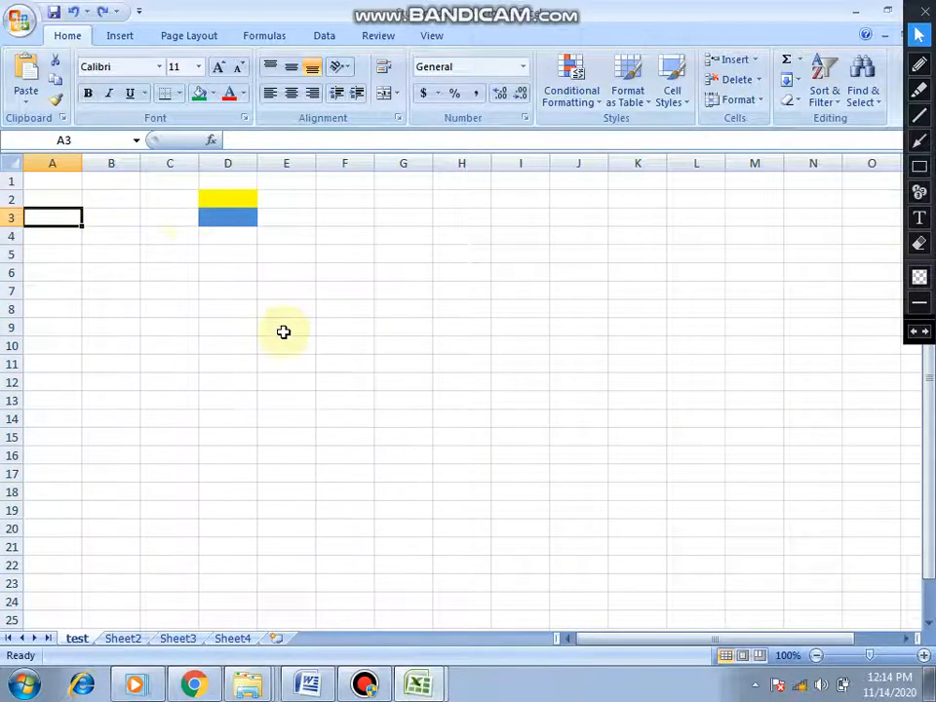
# - Enter the sample text "aaaaaaaaaaaaaaa" in cell B5 of the test sheet
pyautogui.click(93, 257)
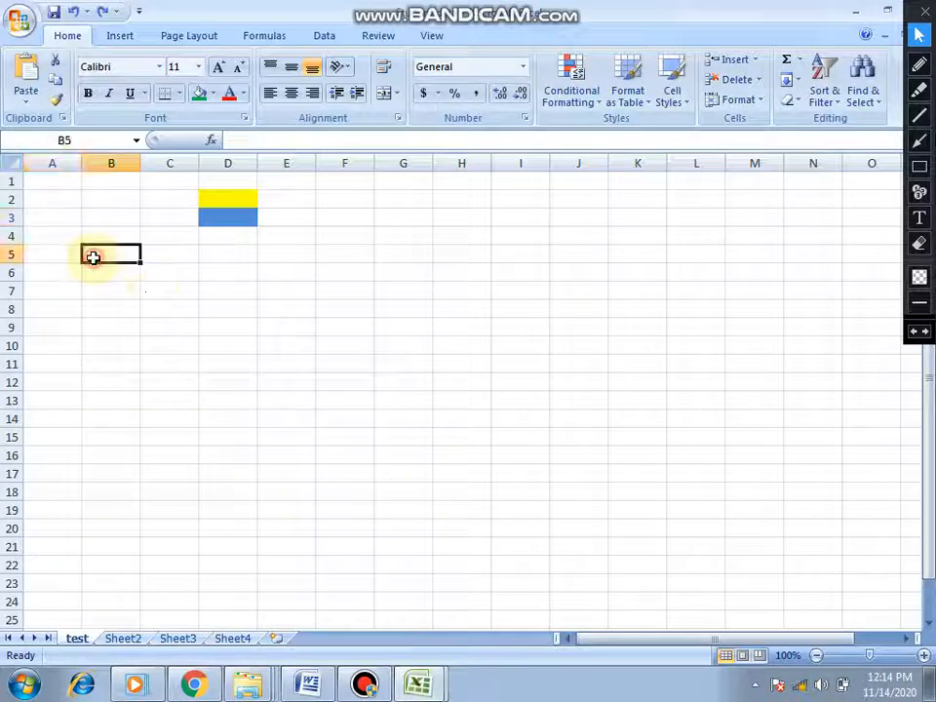
pyautogui.write('aa')
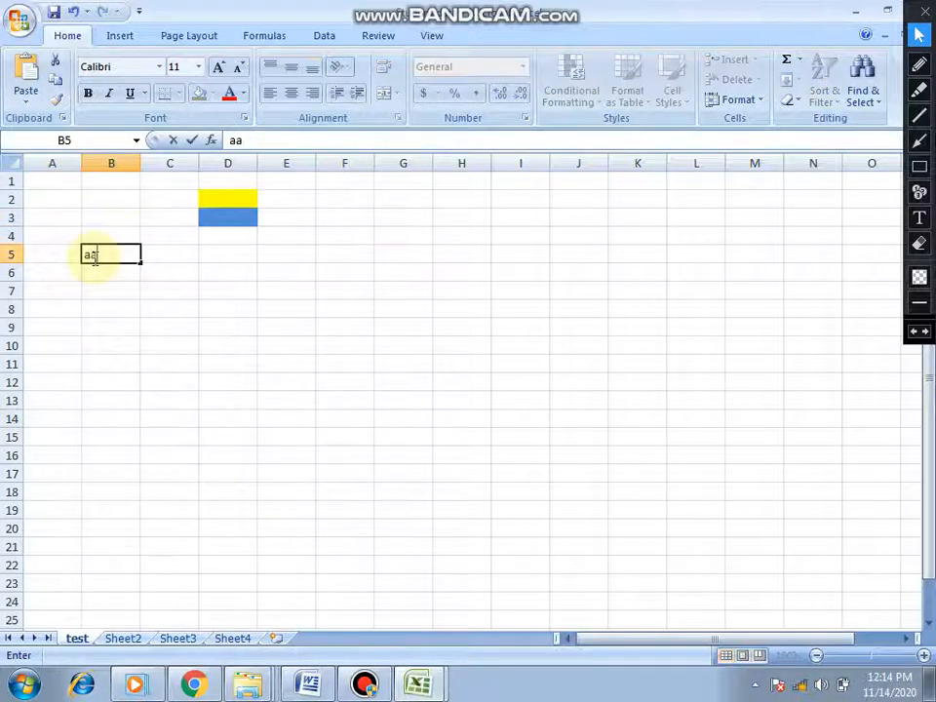
pyautogui.write('aaaaaaaaaaaaa')
pyautogui.click(236, 294)
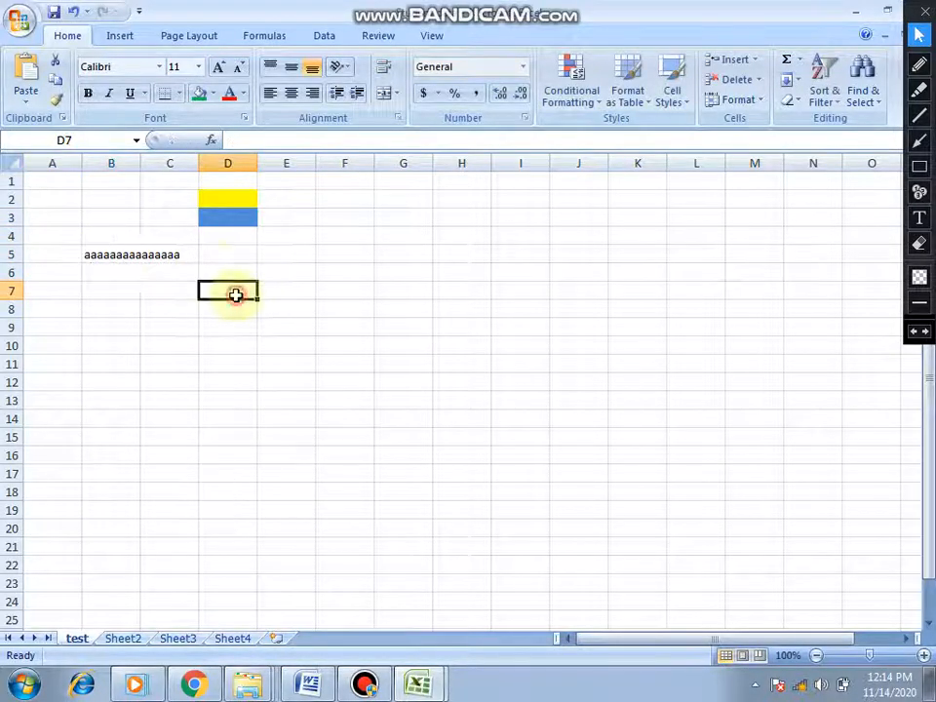
# - Apply Wrap Text to the long text in cell B5 and undo the wrapping
pyautogui.click(130, 253)
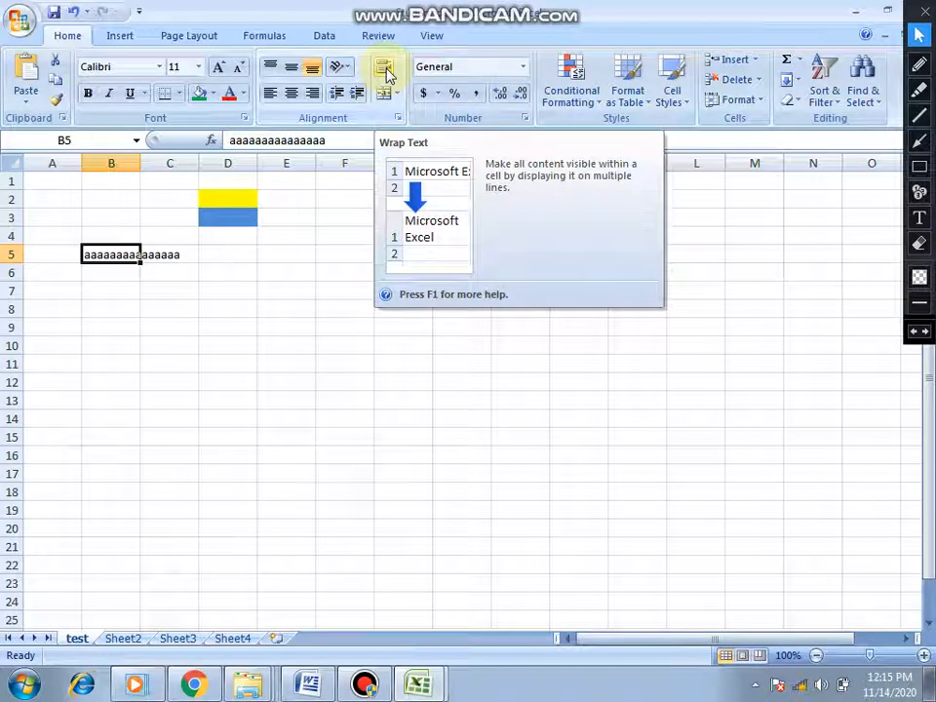
pyautogui.click(385, 70)
pyautogui.click(387, 75)
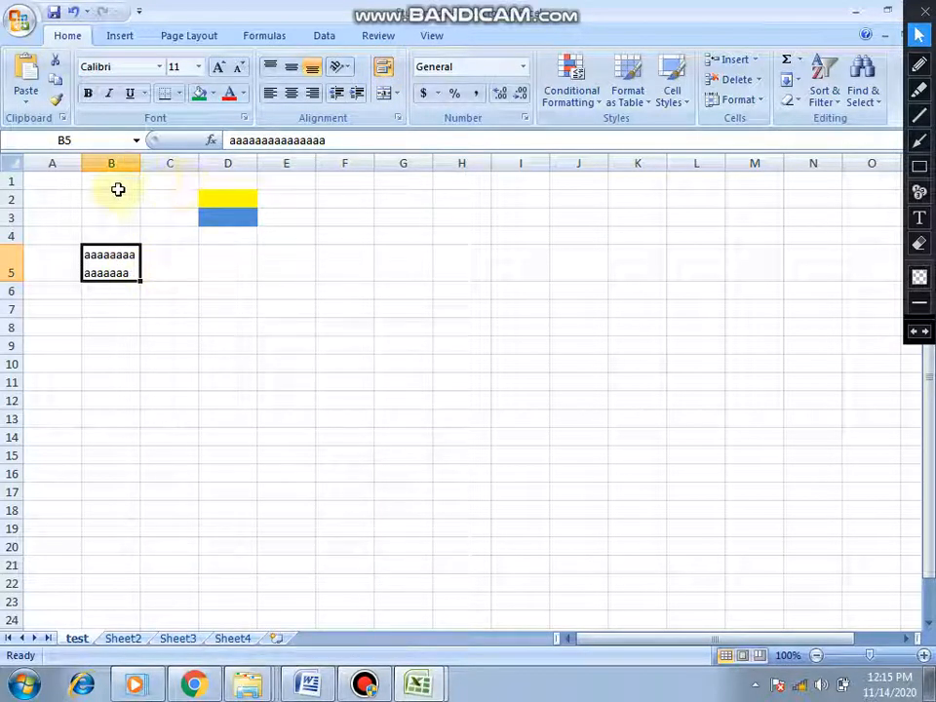
pyautogui.hotkey('ctrl', 'z')
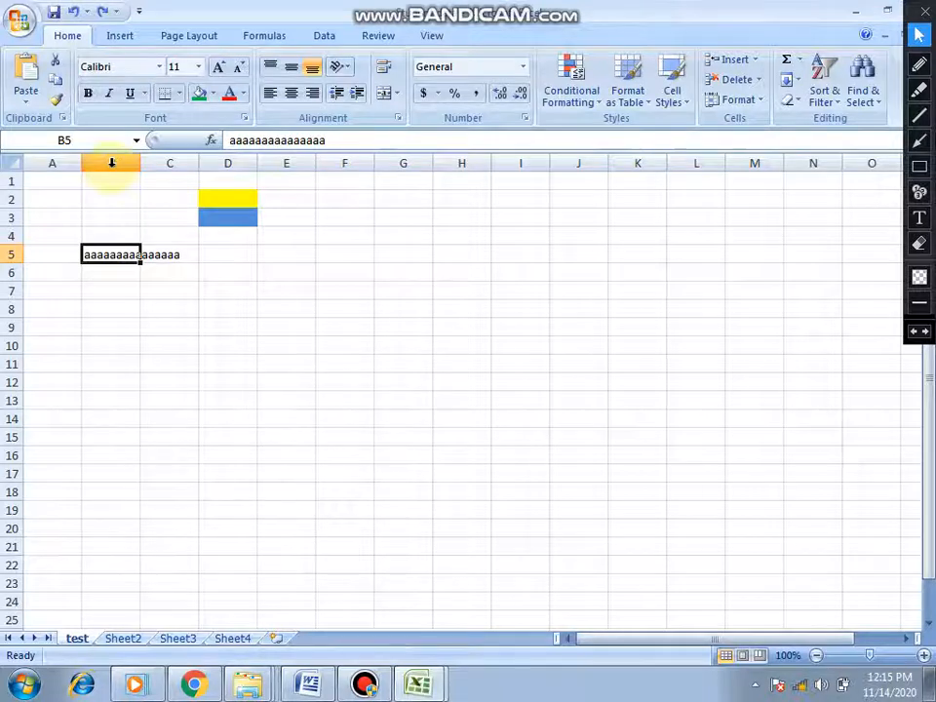
# - Select column B and enter a full name followed by a city name in cell B1
pyautogui.click(111, 162)
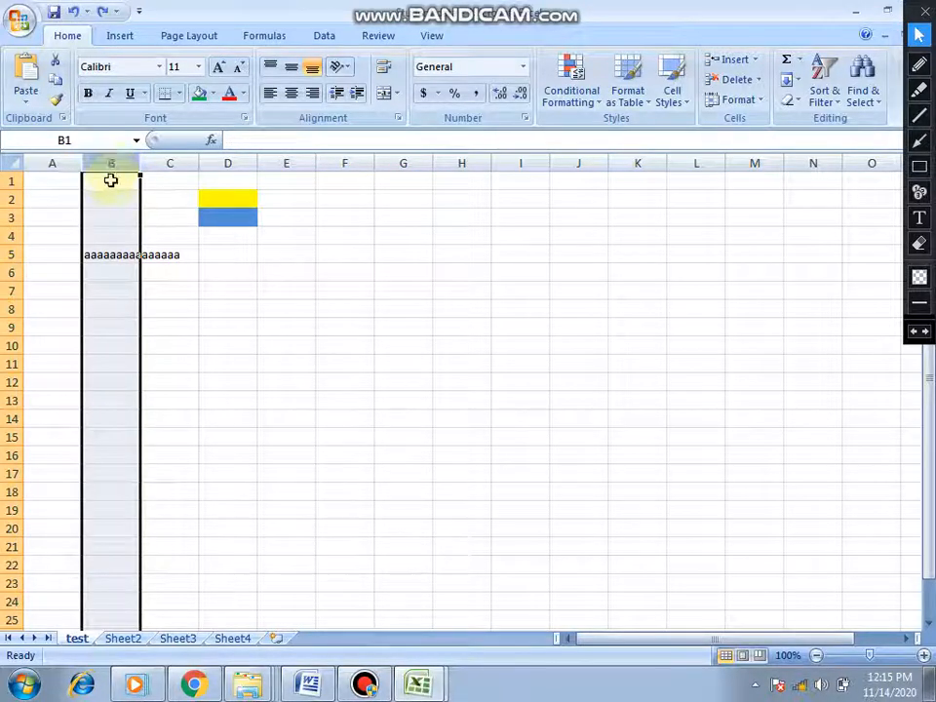
pyautogui.click(111, 180)
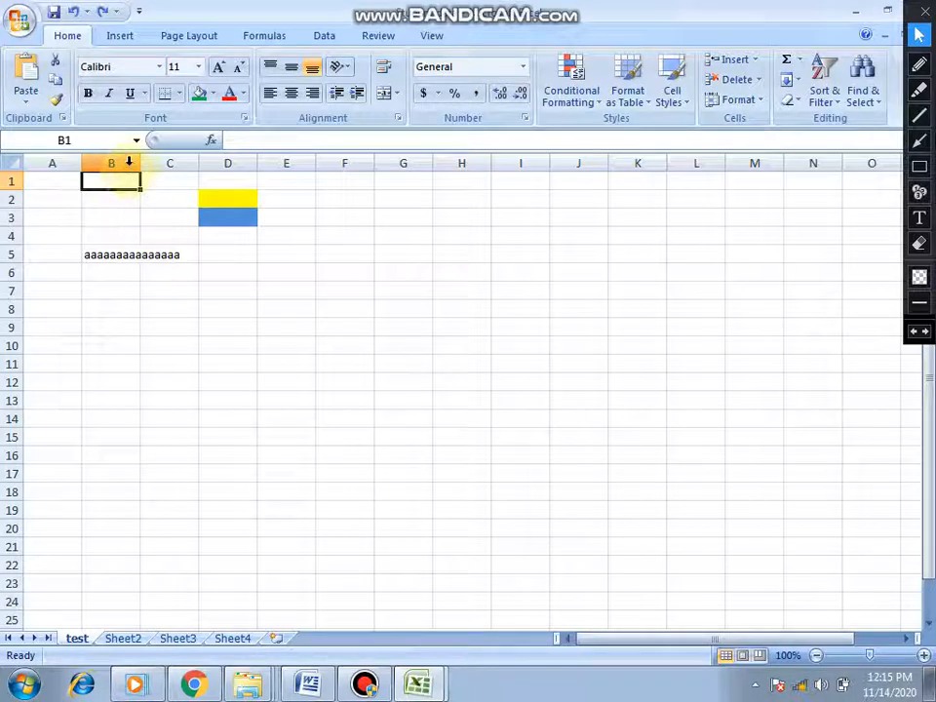
pyautogui.click(129, 163)
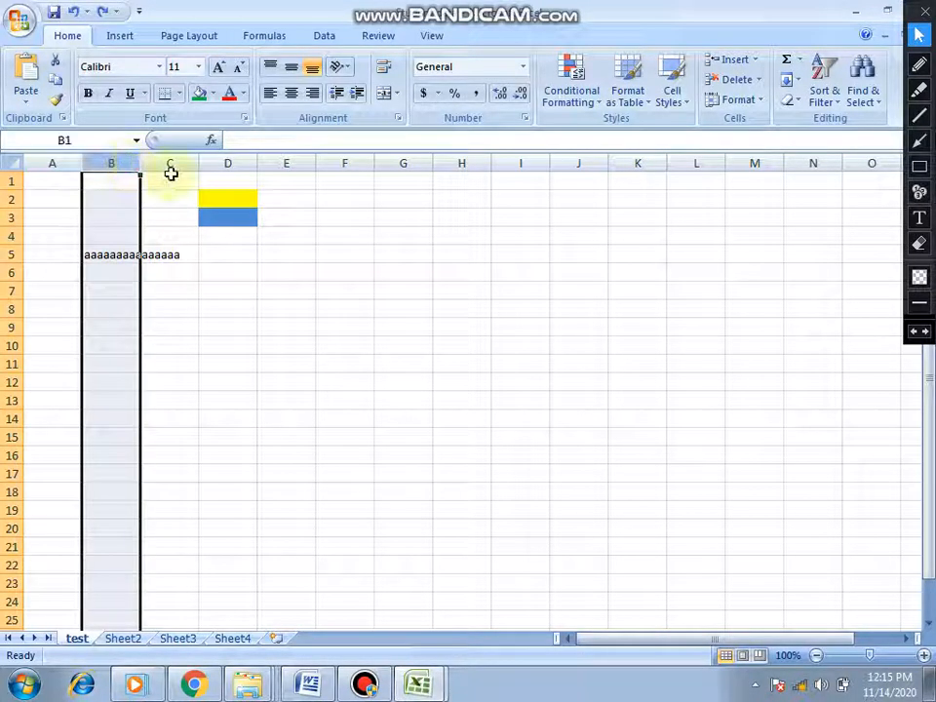
pyautogui.click(919, 36)
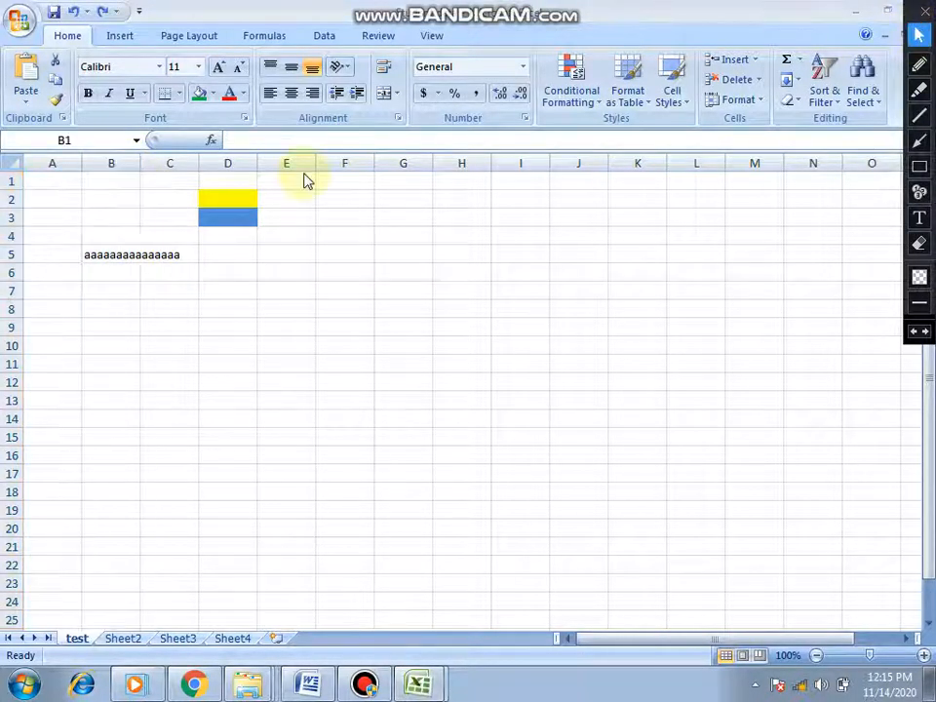
pyautogui.hotkey('ctrl', 'space')
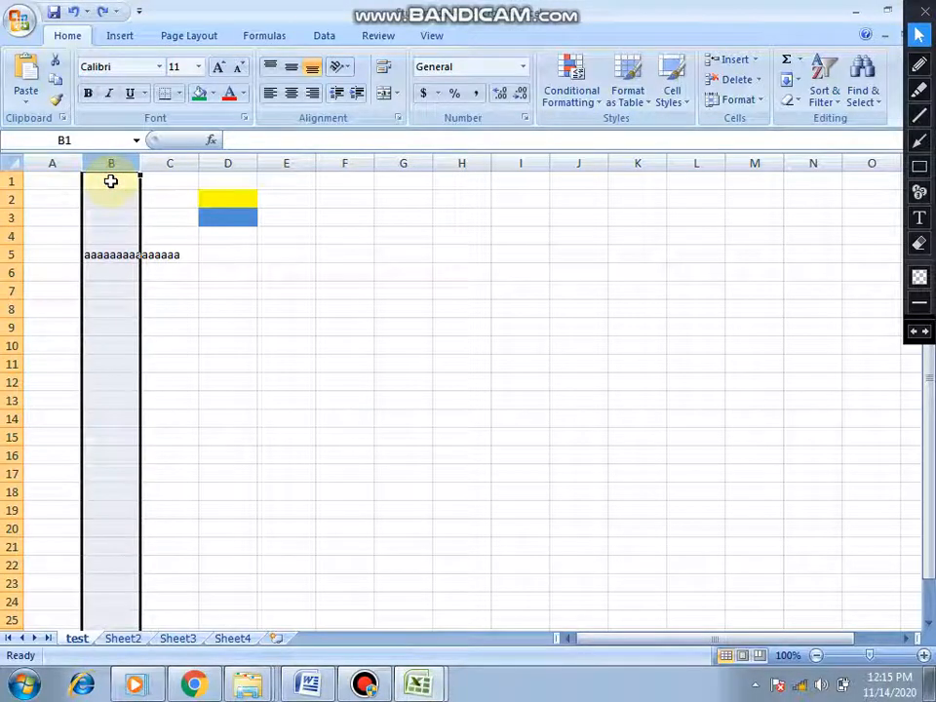
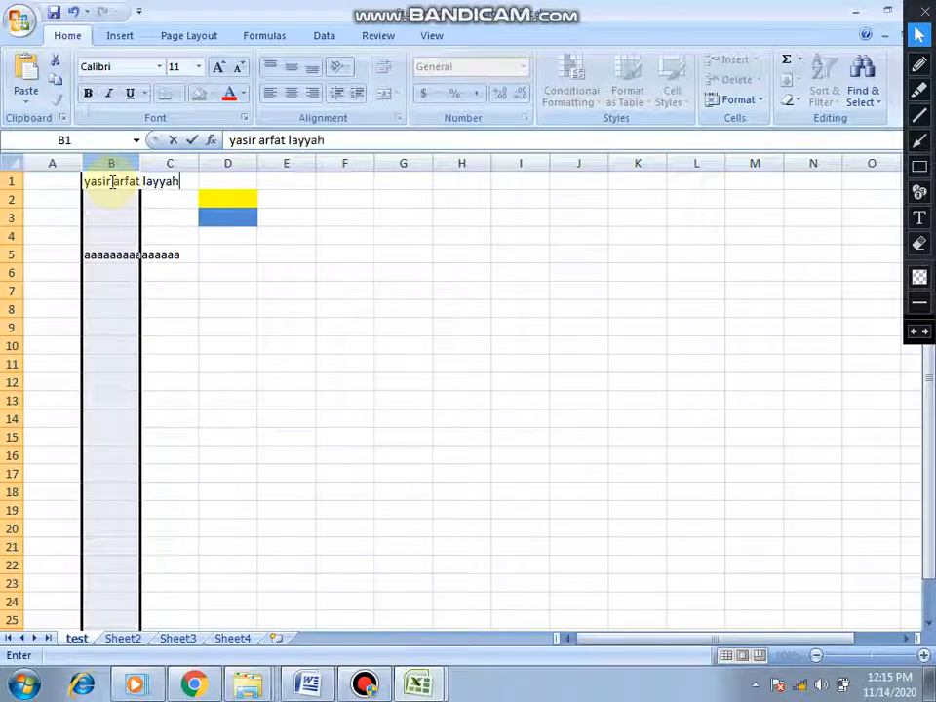
pyautogui.click(227, 181)
# - Turn Wrap Text on for the name in cell B1 and turn it off again
pyautogui.click(122, 182)
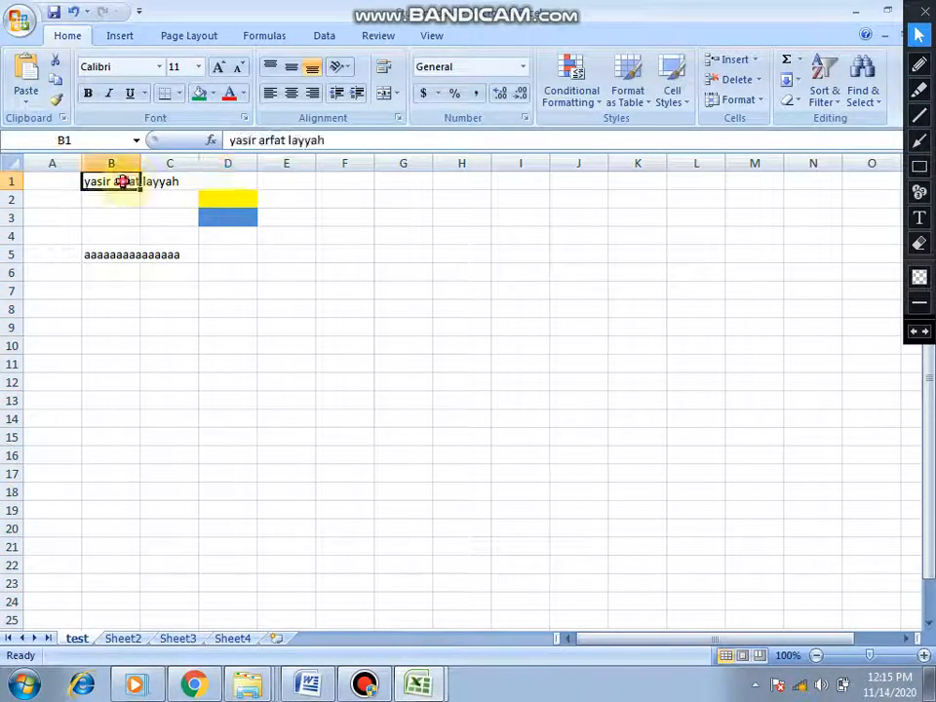
pyautogui.click(385, 70)
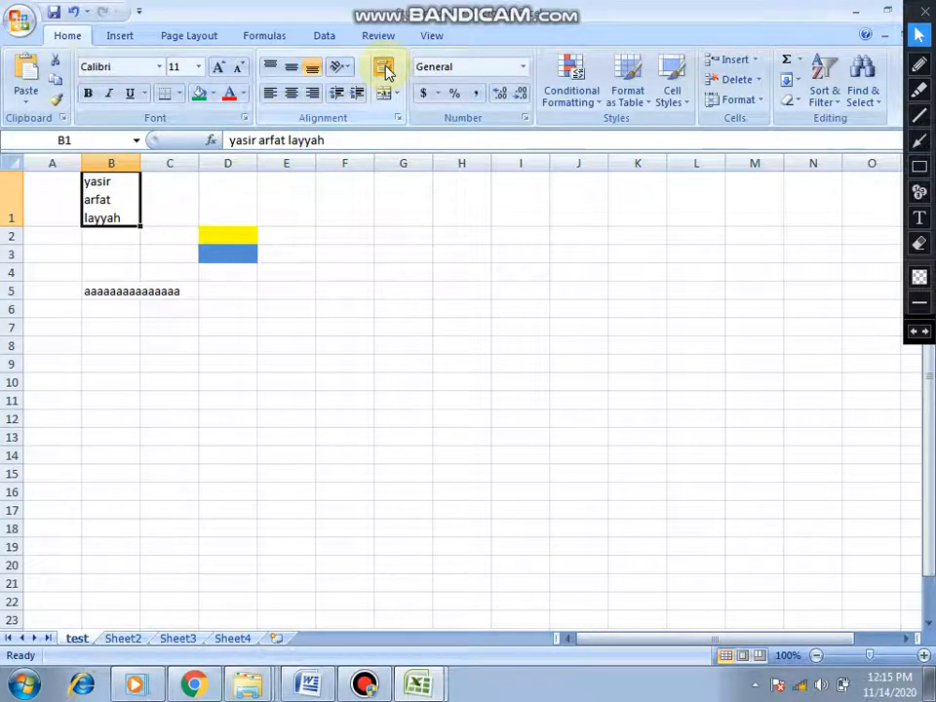
pyautogui.click(385, 72)
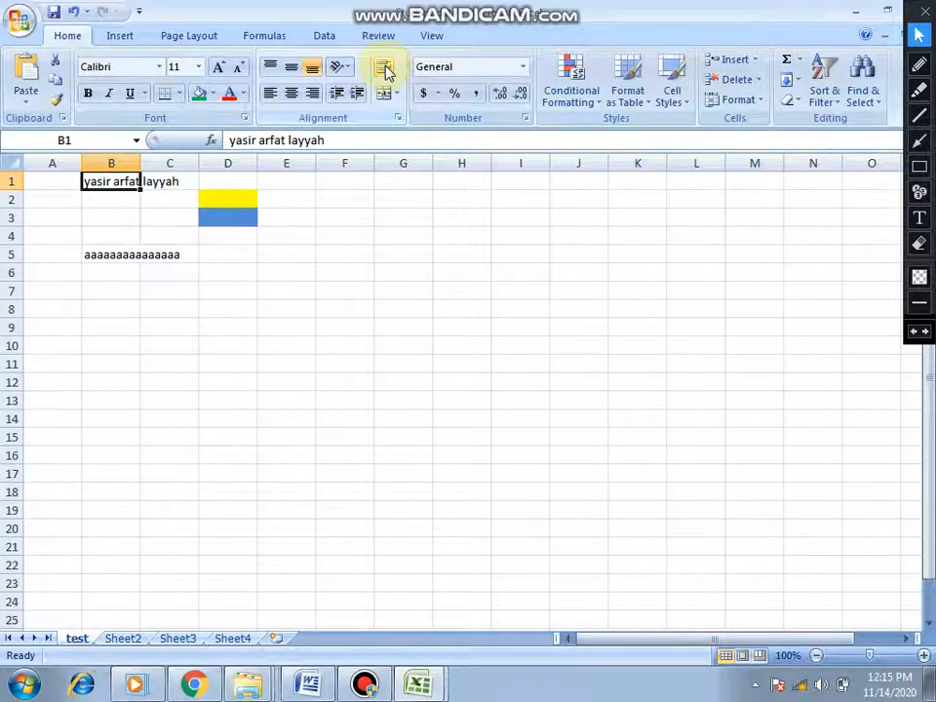
# - AutoFit the selected column B to its contents and undo the width change
pyautogui.click(121, 163)
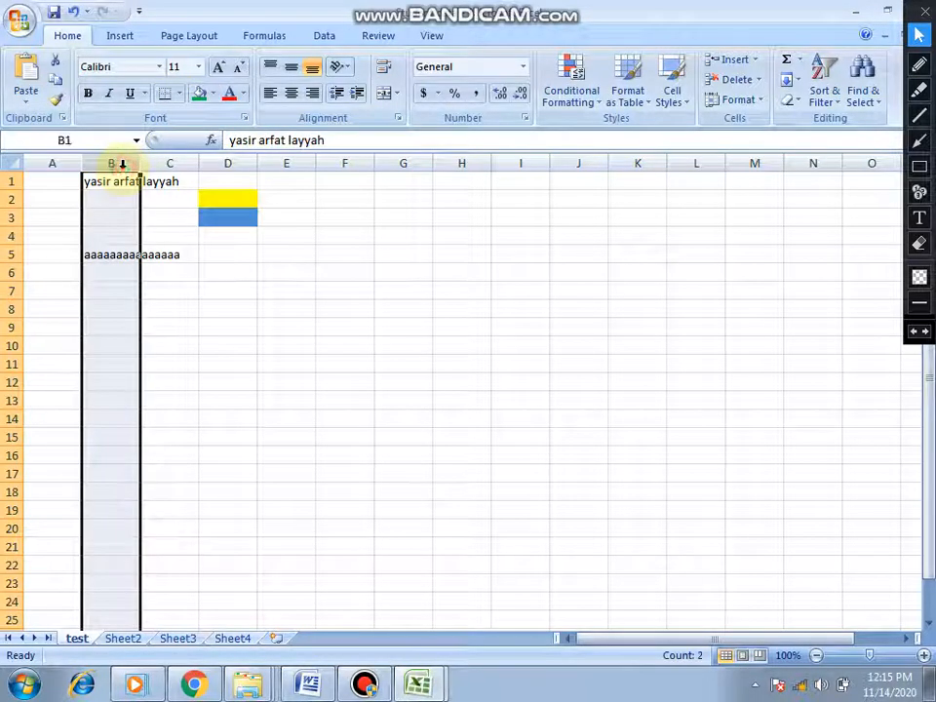
pyautogui.doubleClick(140, 164)
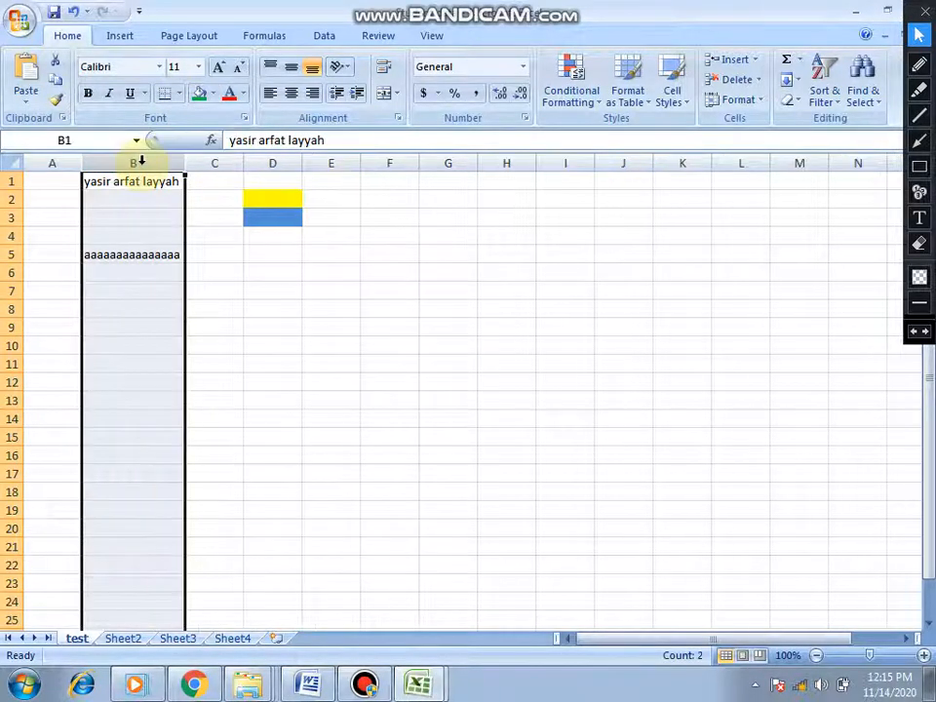
pyautogui.hotkey('ctrl', 'z')
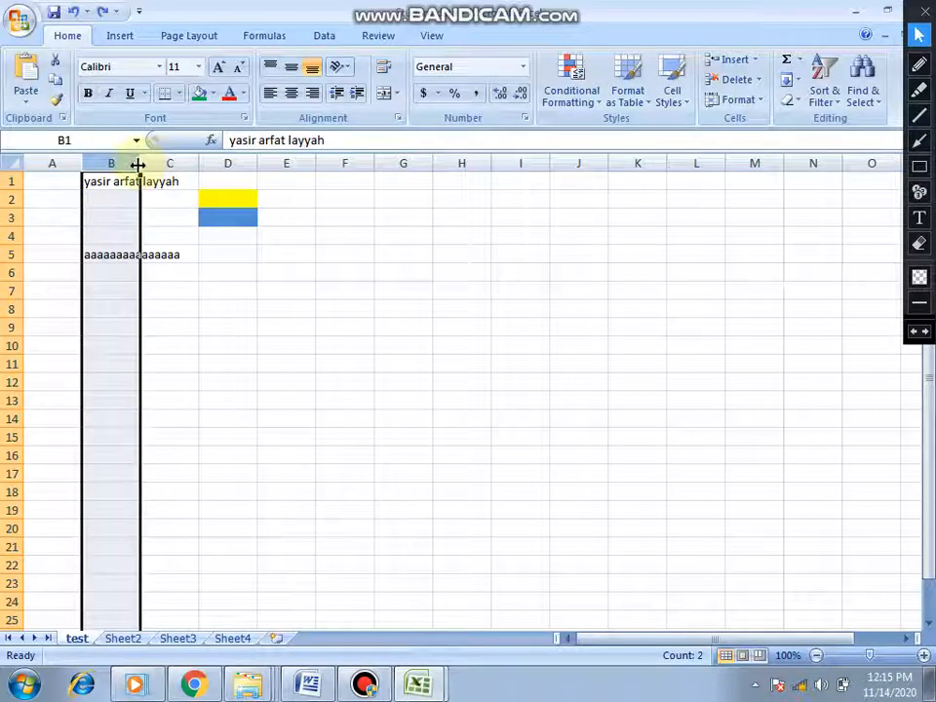
# - AutoFit column B to its longest entry with cell B1 selected, and widen the column slightly further
pyautogui.click(90, 181)
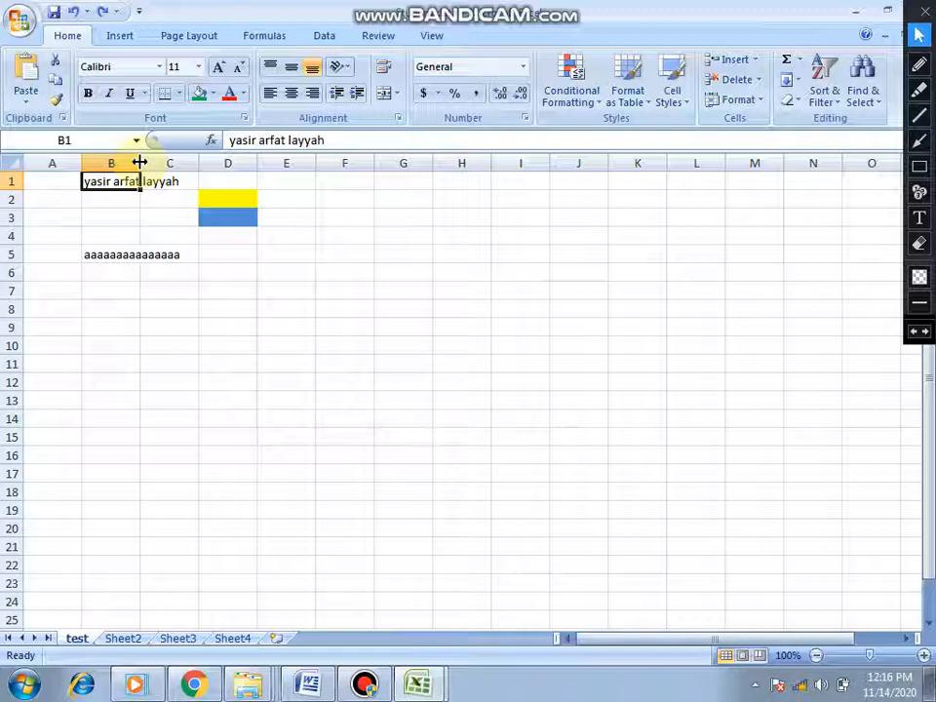
pyautogui.doubleClick(139, 161)
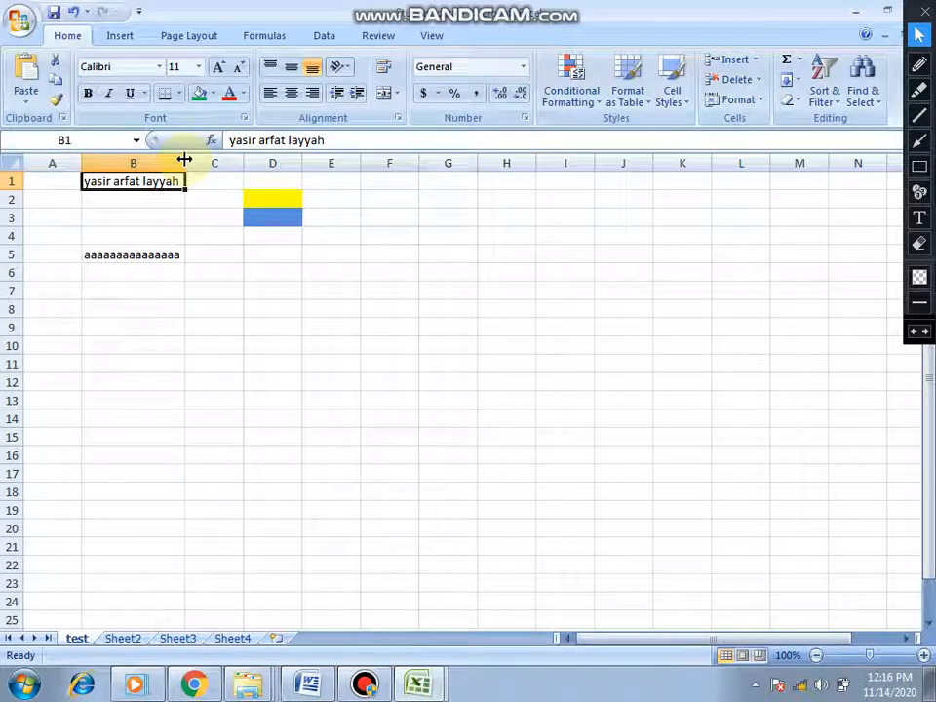
pyautogui.moveTo(185, 159)
pyautogui.mouseDown()
pyautogui.moveTo(246, 161)
pyautogui.moveTo(127, 161)
pyautogui.moveTo(187, 163)
pyautogui.mouseUp()
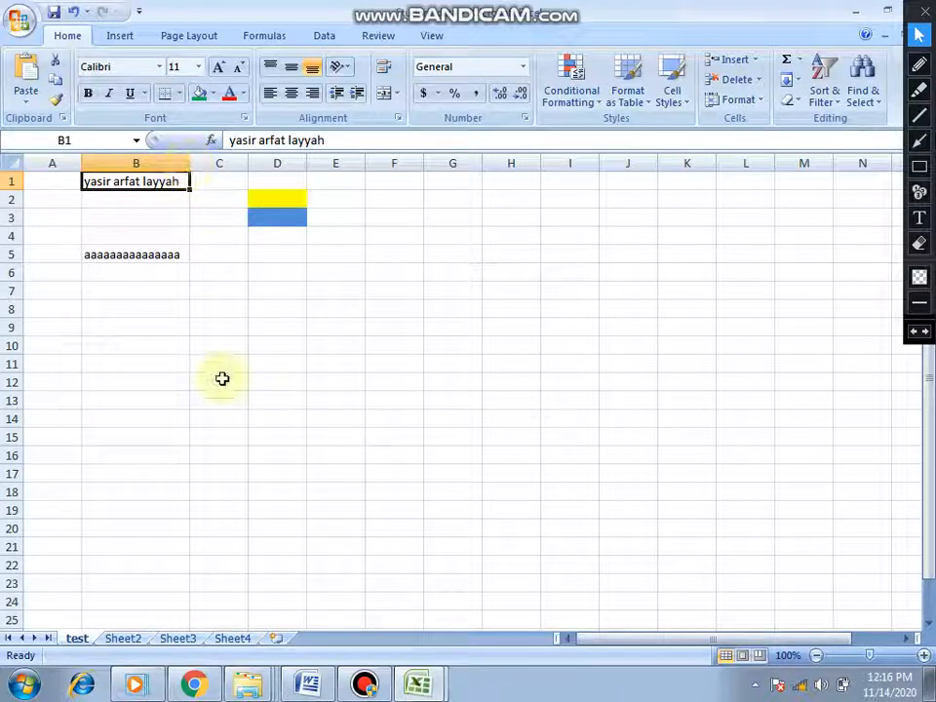
# - Switch to the Word tutorial outline to check the topic list, and return to the Student data workbook in Excel
pyautogui.click(309, 685)
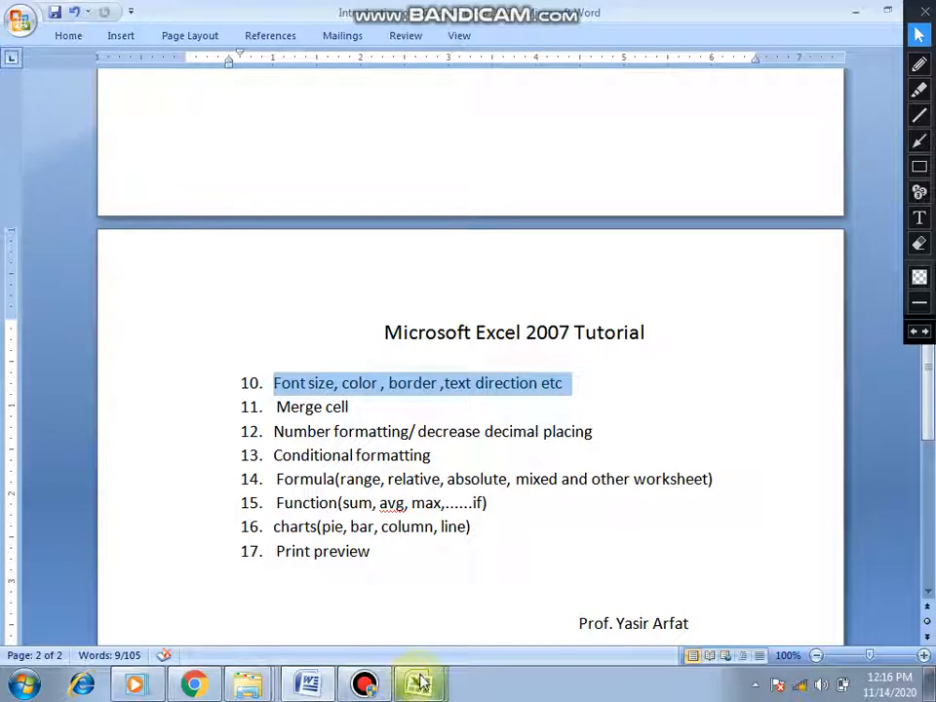
pyautogui.moveTo(424, 688)
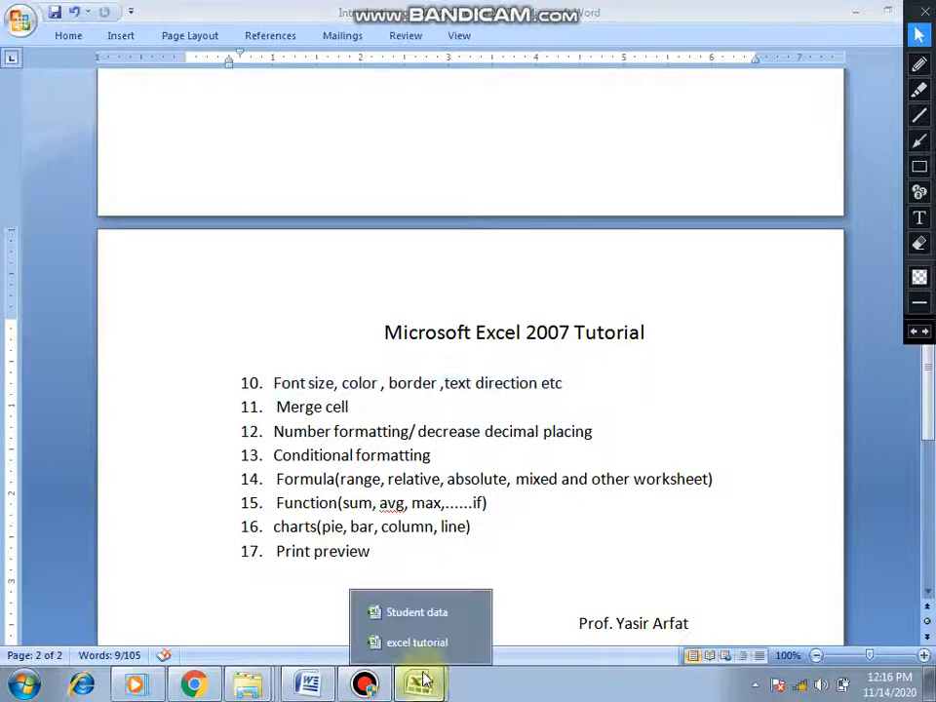
pyautogui.click(424, 610)
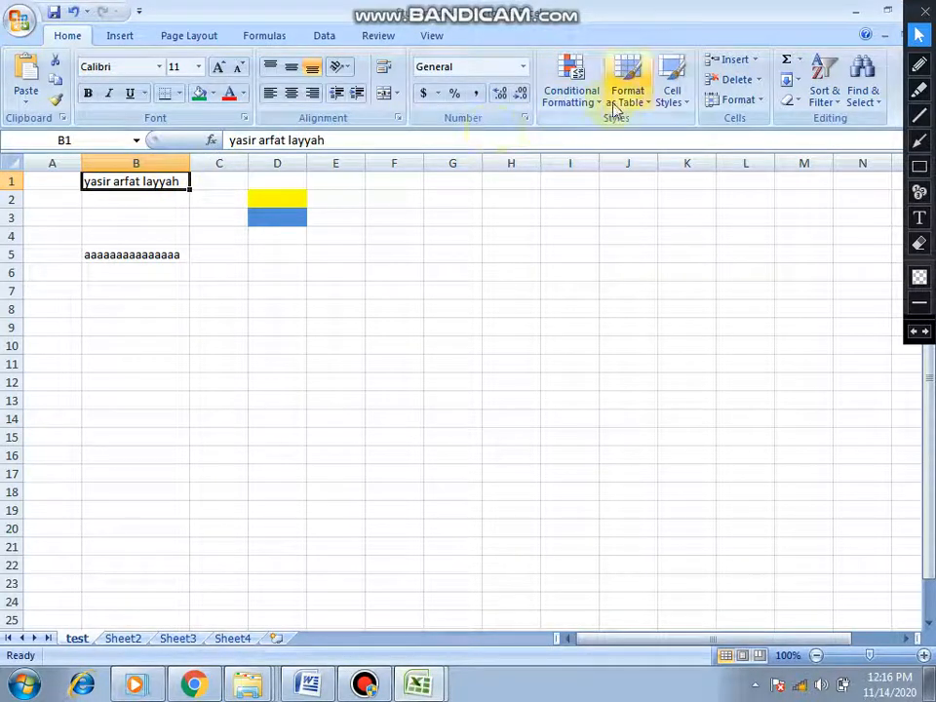
# - Apply the Neutral cell style to cell B1, and replace it with the 60% - Accent4 style
pyautogui.click(687, 105)
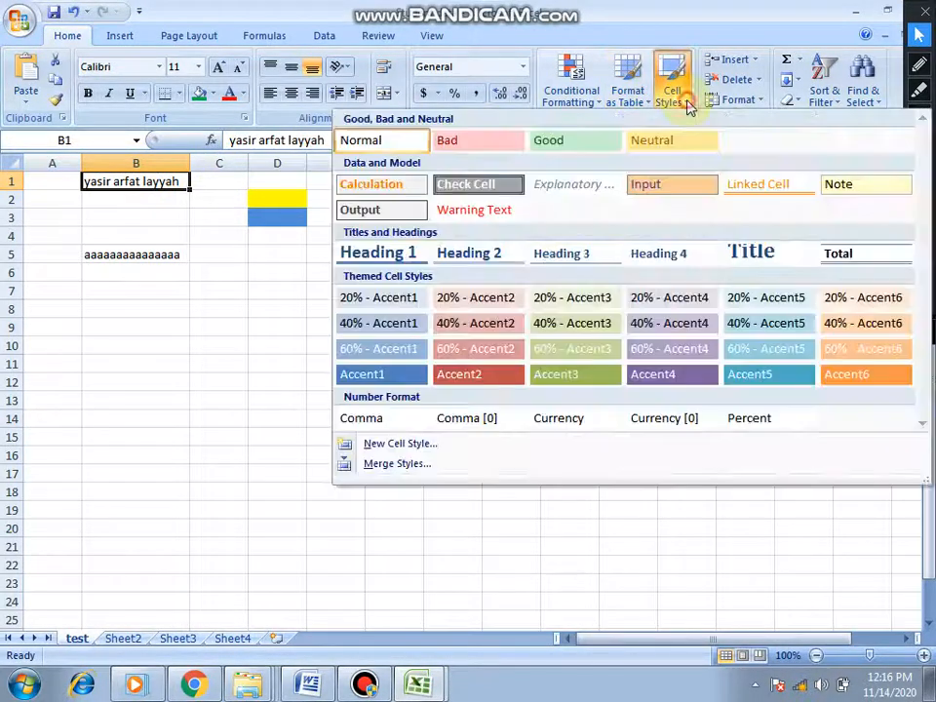
pyautogui.click(661, 144)
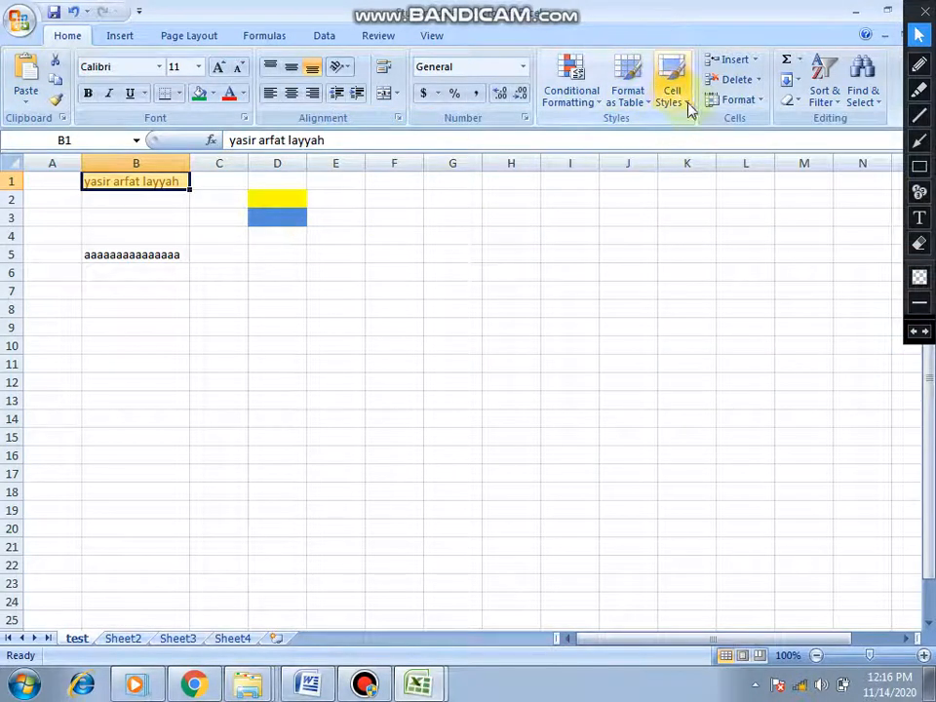
pyautogui.click(688, 105)
pyautogui.click(660, 346)
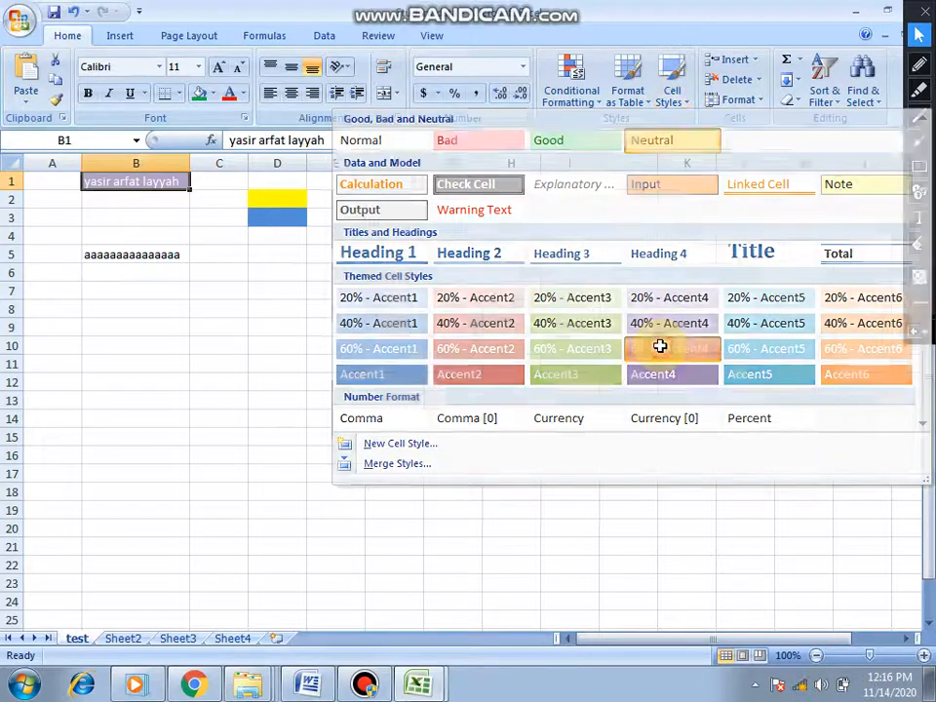
# - Look over the table style gallery and convert the range A1:E10 into a table without existing headers
pyautogui.click(650, 109)
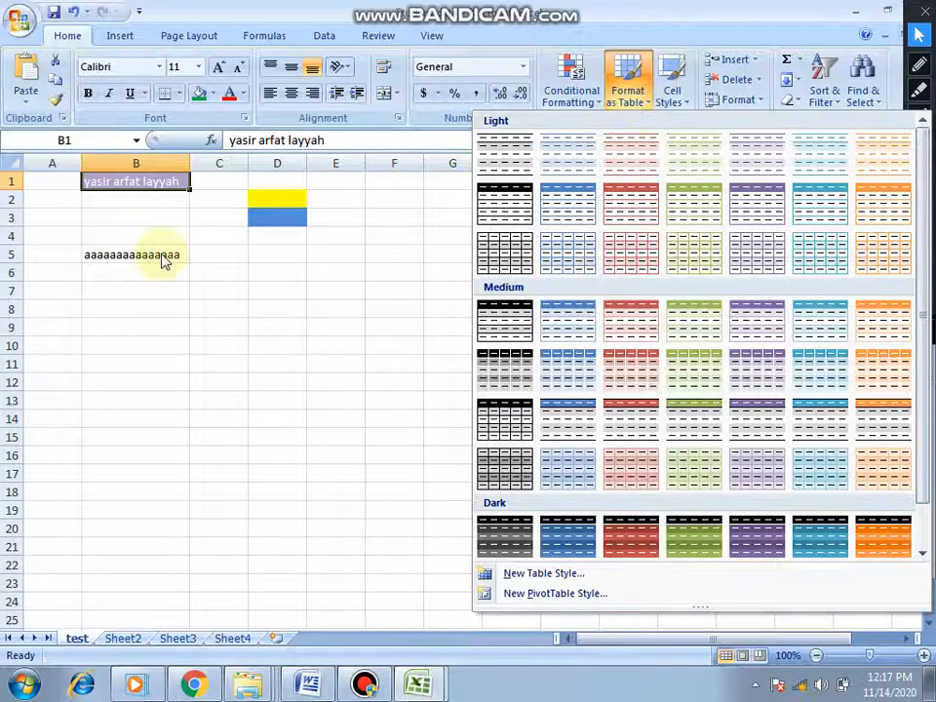
pyautogui.click(53, 190)
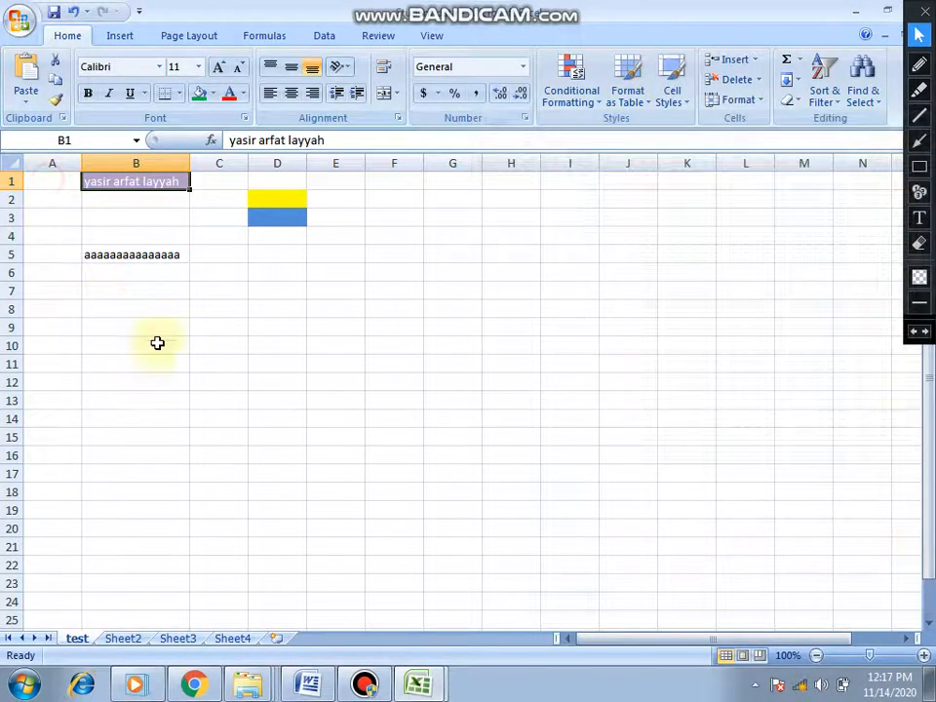
pyautogui.moveTo(35, 178); pyautogui.dragTo(337, 351)
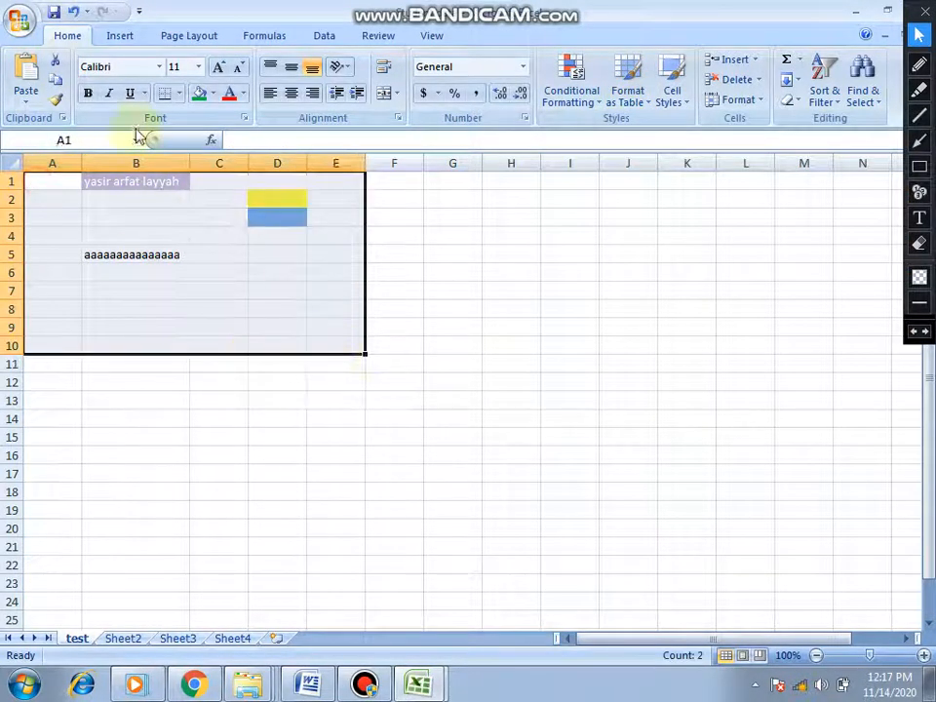
pyautogui.click(120, 35)
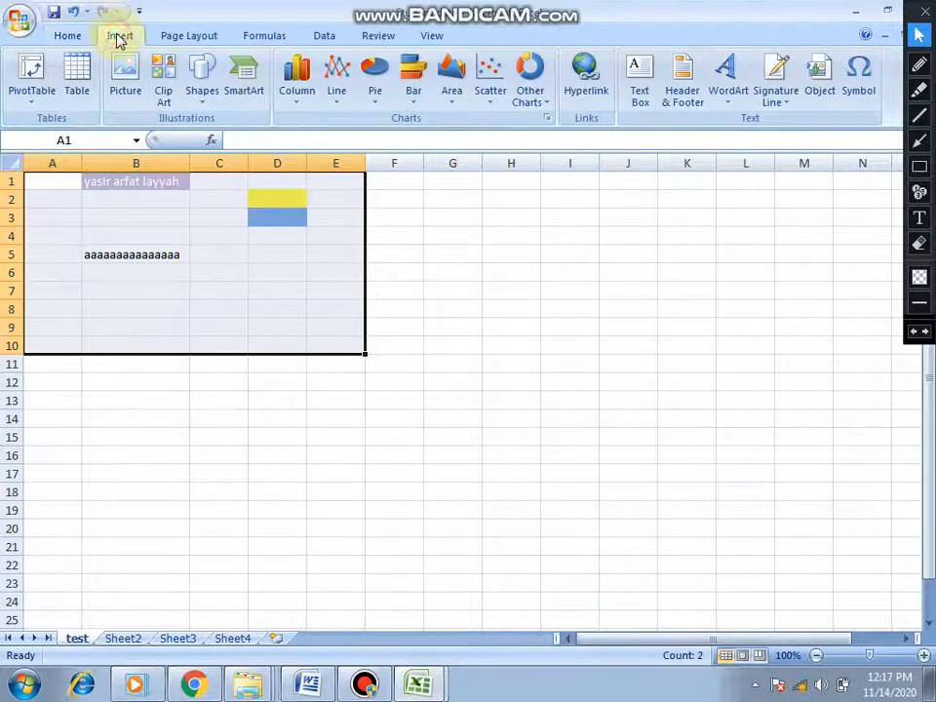
pyautogui.click(78, 73)
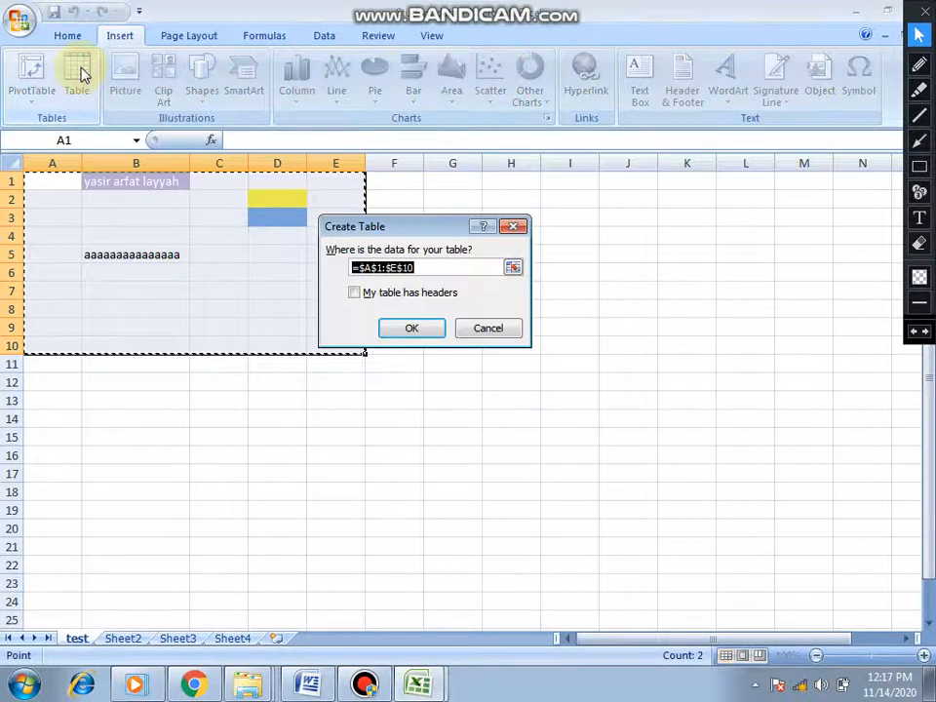
pyautogui.click(429, 334)
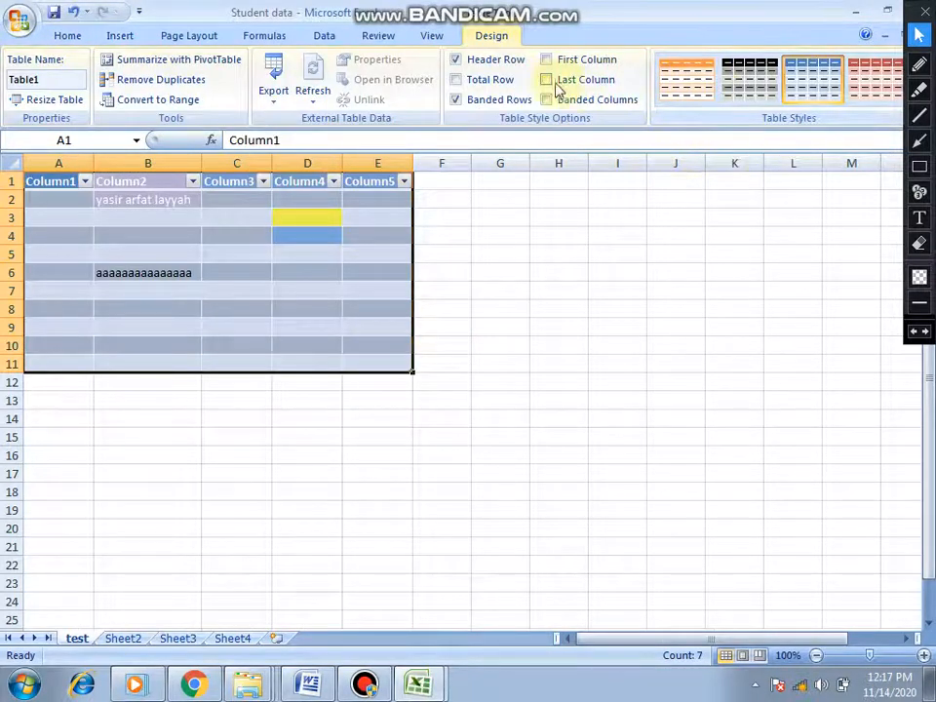
# - Format the new table with the light table style that has a red header and red row lines
pyautogui.click(66, 36)
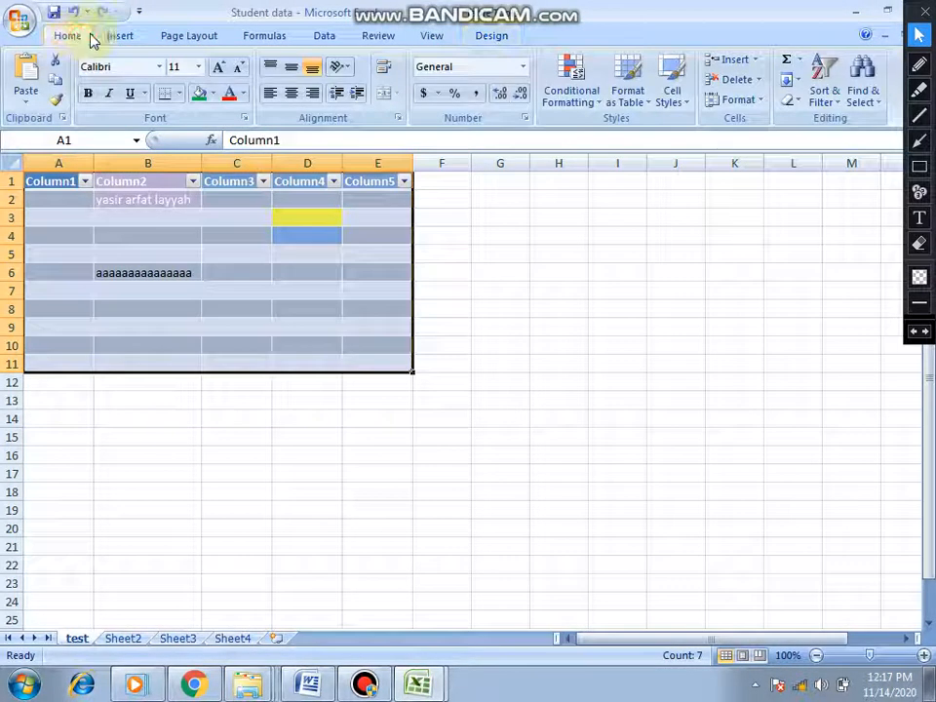
pyautogui.click(651, 107)
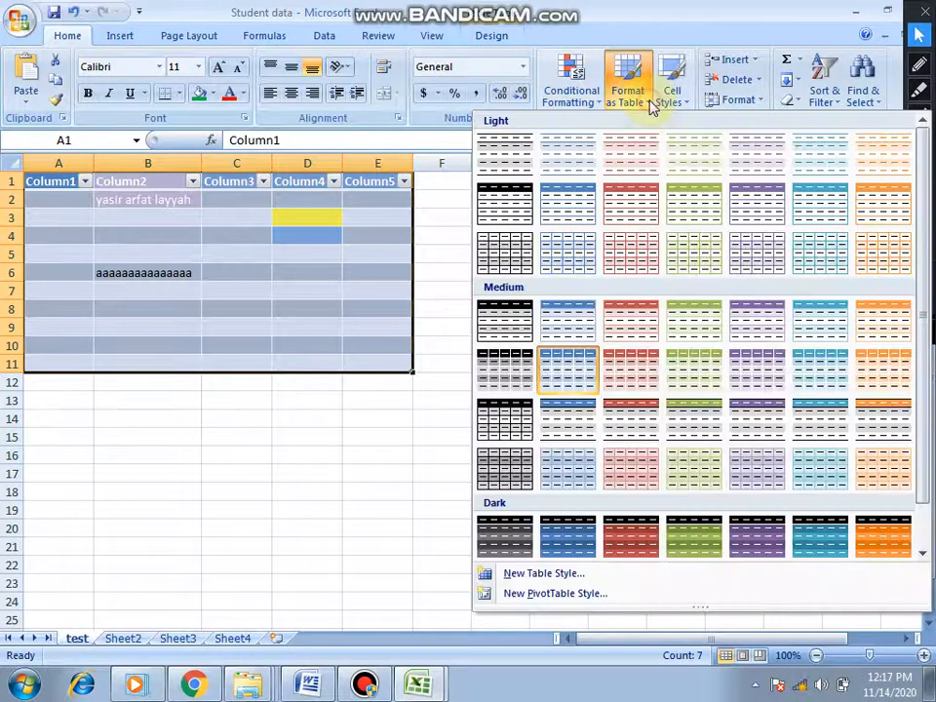
pyautogui.click(634, 211)
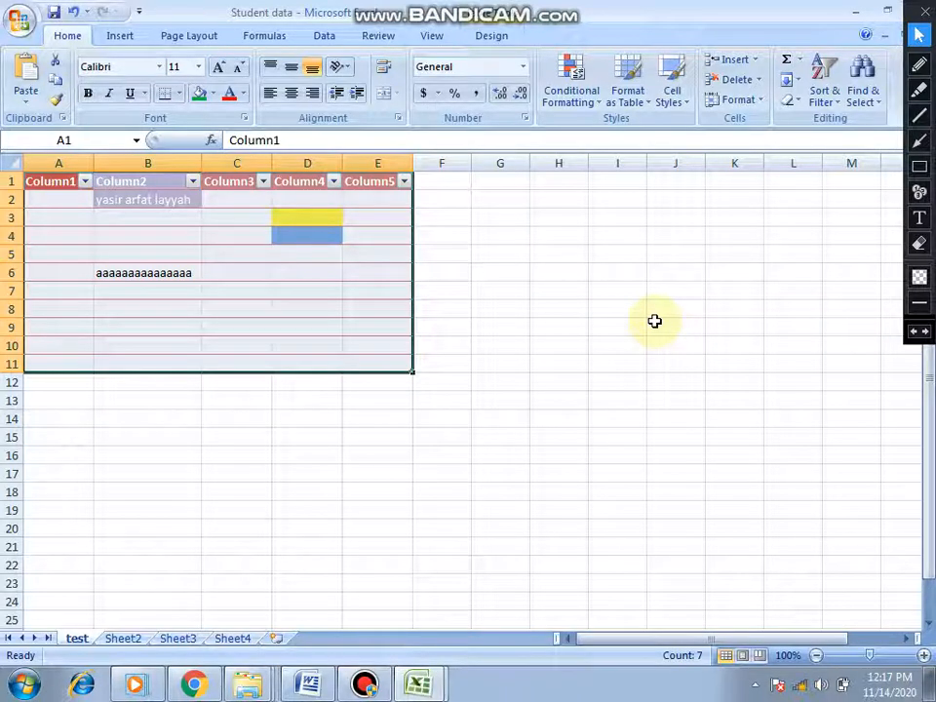
# - Undo the table style, the table creation and the cell styles applied to B1
pyautogui.hotkey('ctrl', 'z')
pyautogui.hotkey('ctrl', 'z')
pyautogui.hotkey('ctrl', 'z')
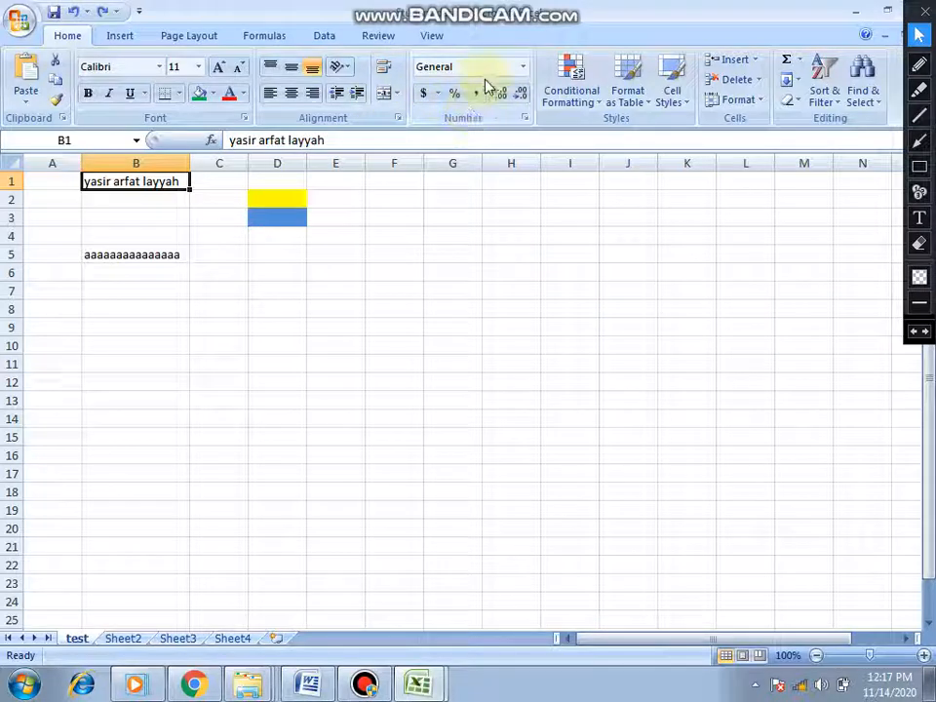
# - Middle-align cell B1, make row 1 about three times taller, and switch the cell to bottom alignment
pyautogui.click(291, 70)
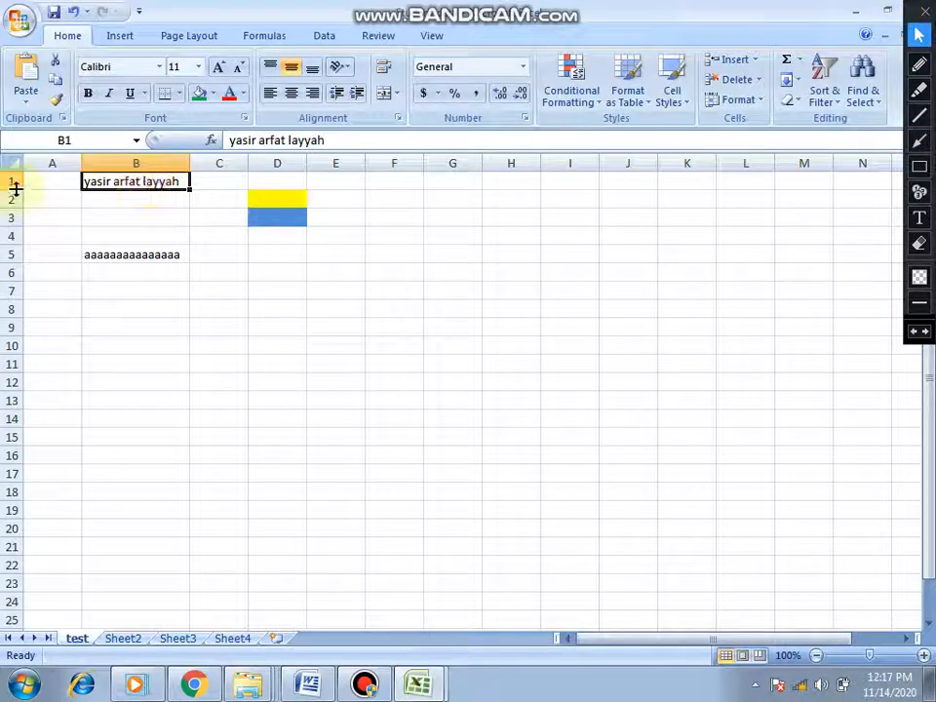
pyautogui.moveTo(16, 189); pyautogui.dragTo(19, 226)
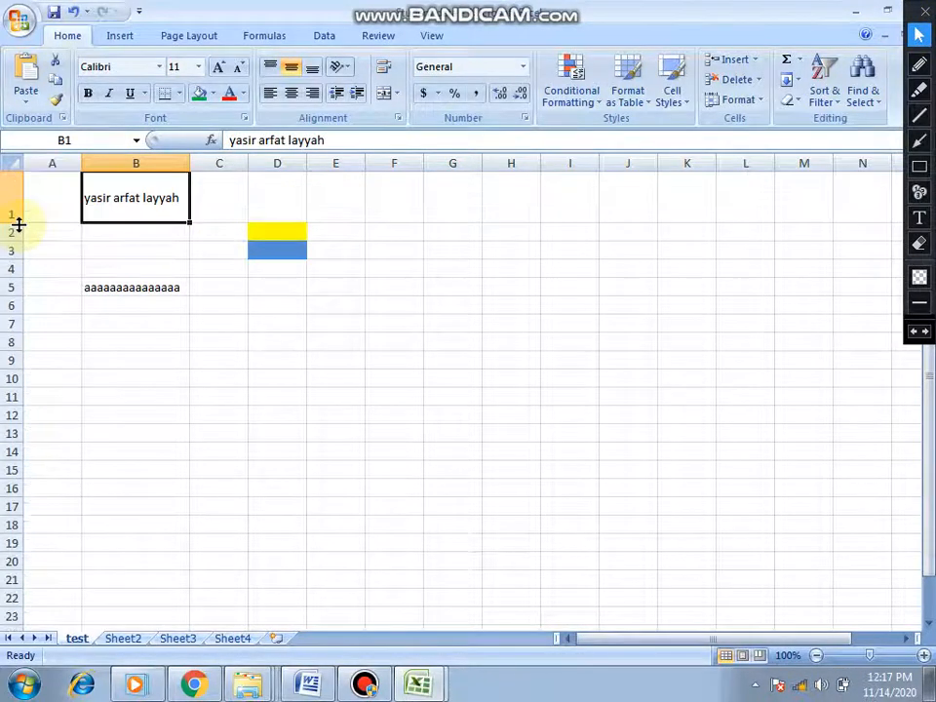
pyautogui.click(313, 73)
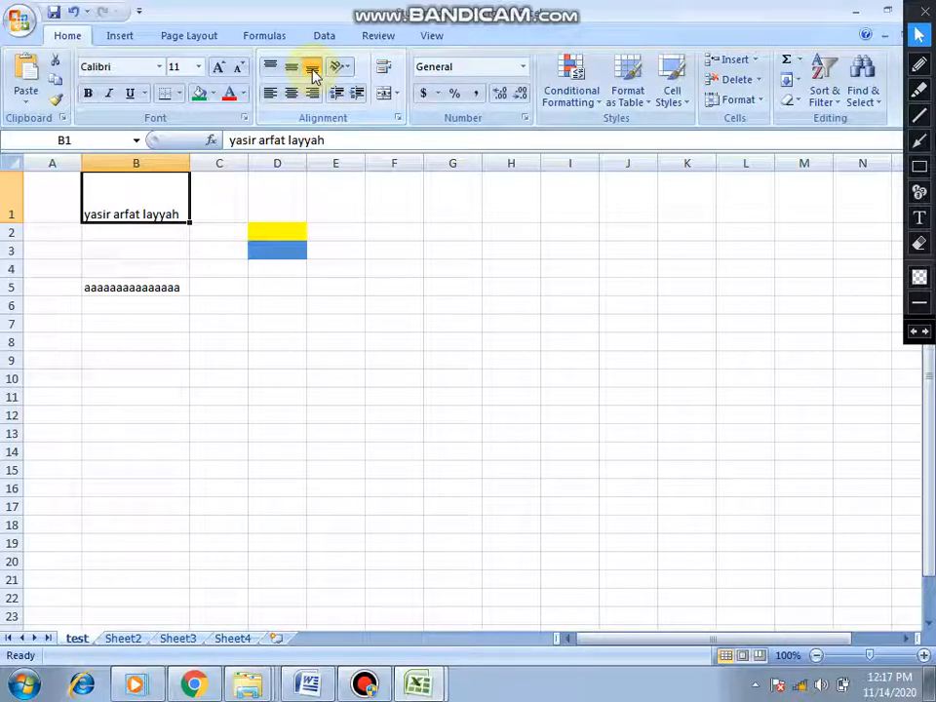
pyautogui.click(918, 165)
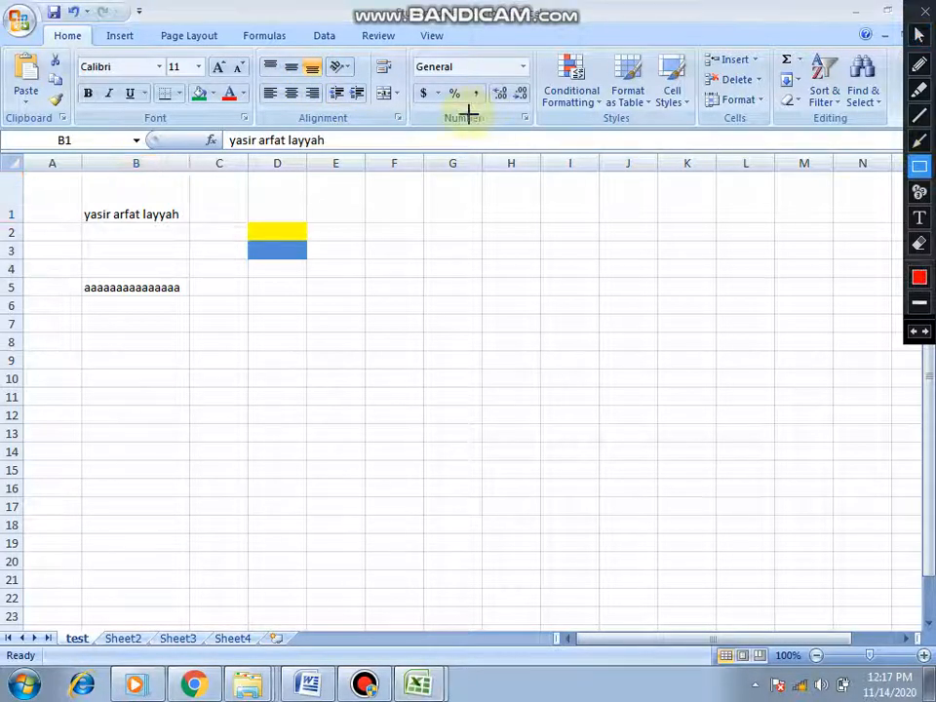
pyautogui.moveTo(255, 55); pyautogui.dragTo(411, 115)
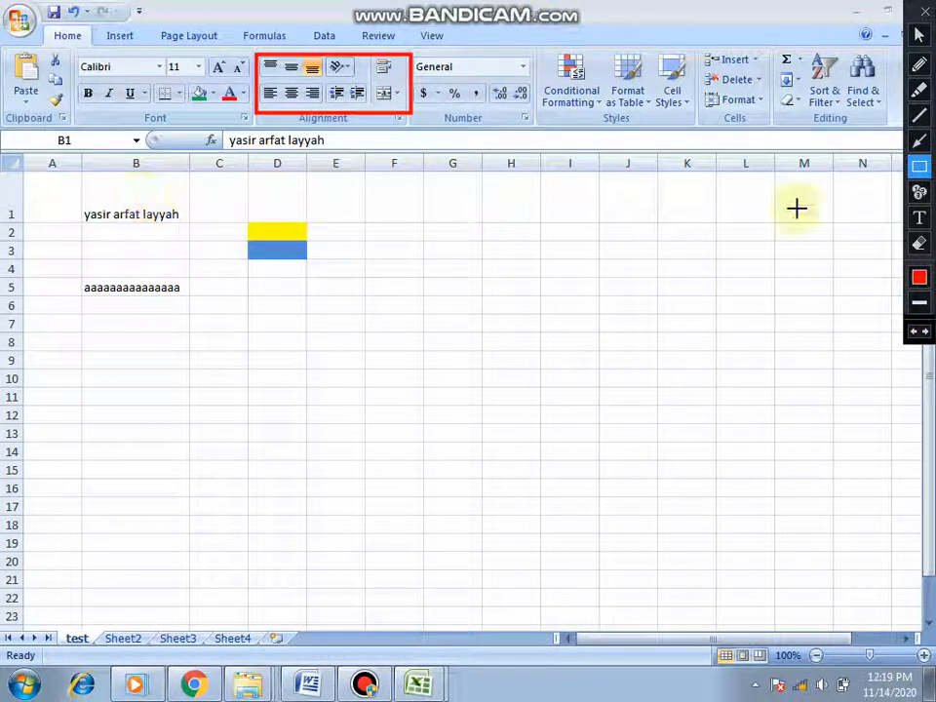
pyautogui.click(922, 37)
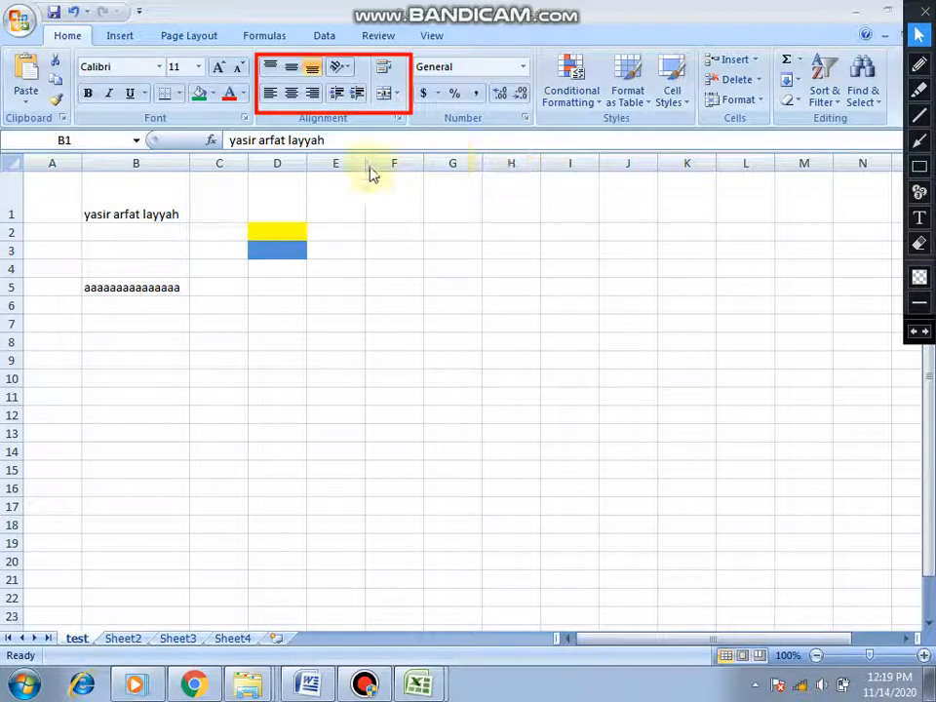
pyautogui.click(916, 330)
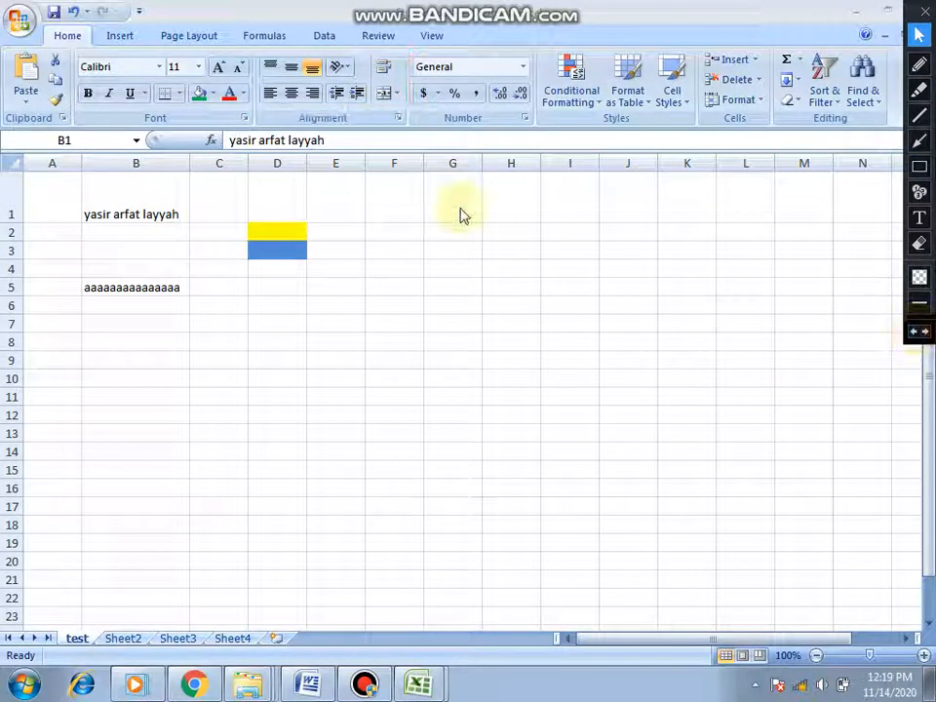
# - Middle-align the text in cell B1 vertically and orient it with Angle Counterclockwise
pyautogui.click(293, 69)
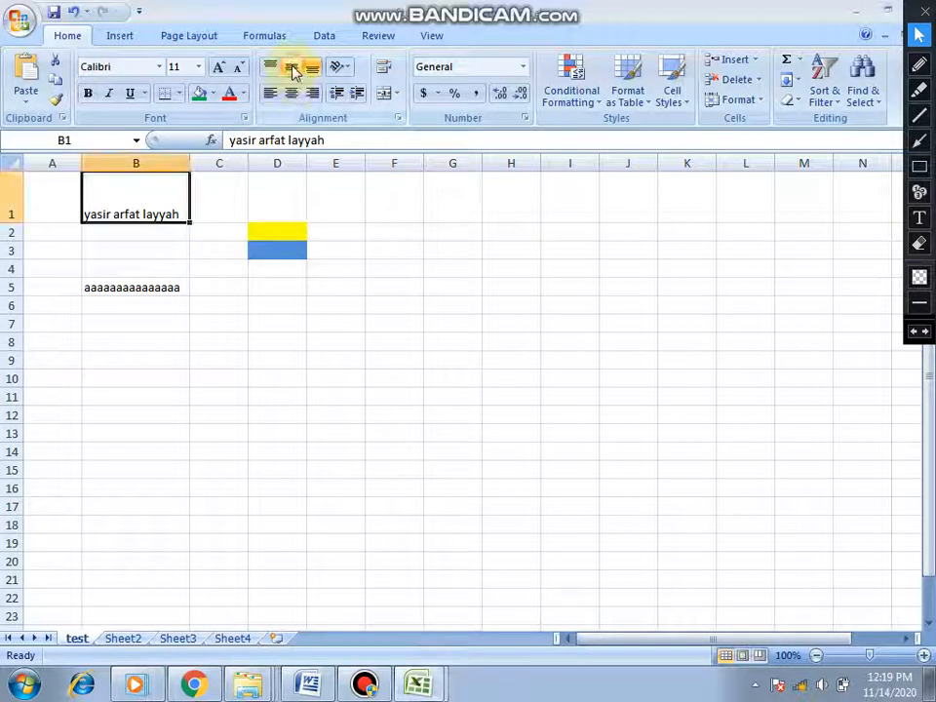
pyautogui.click(292, 70)
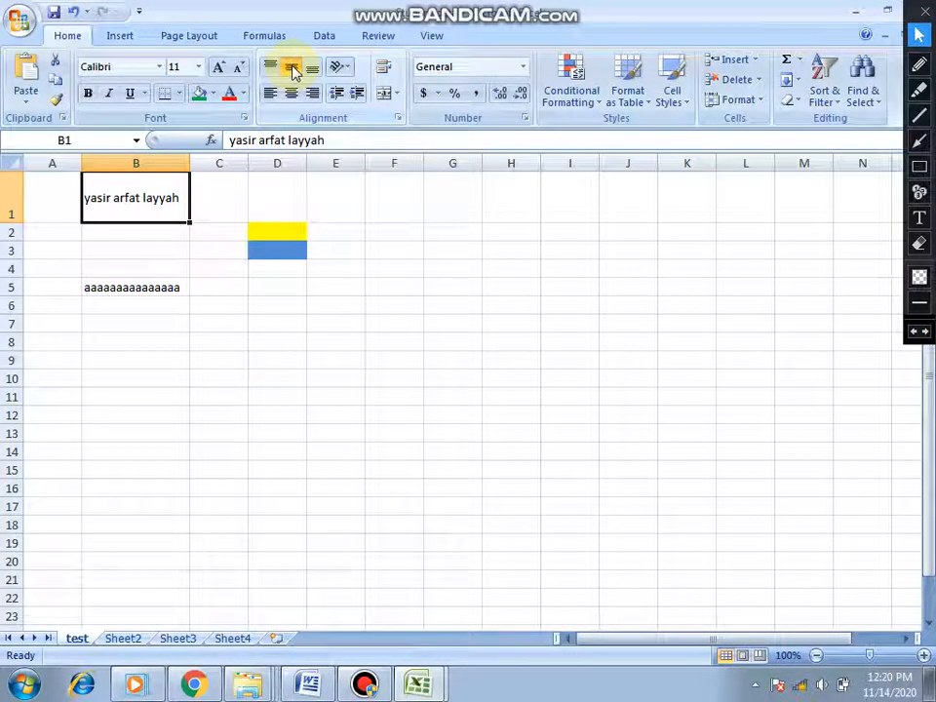
pyautogui.click(345, 70)
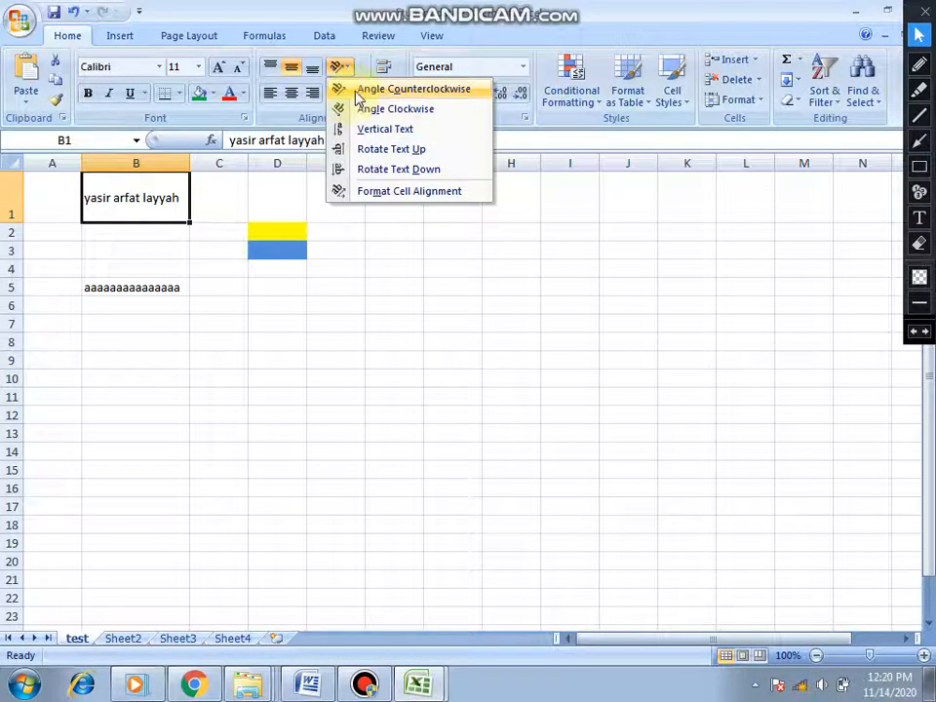
pyautogui.click(359, 92)
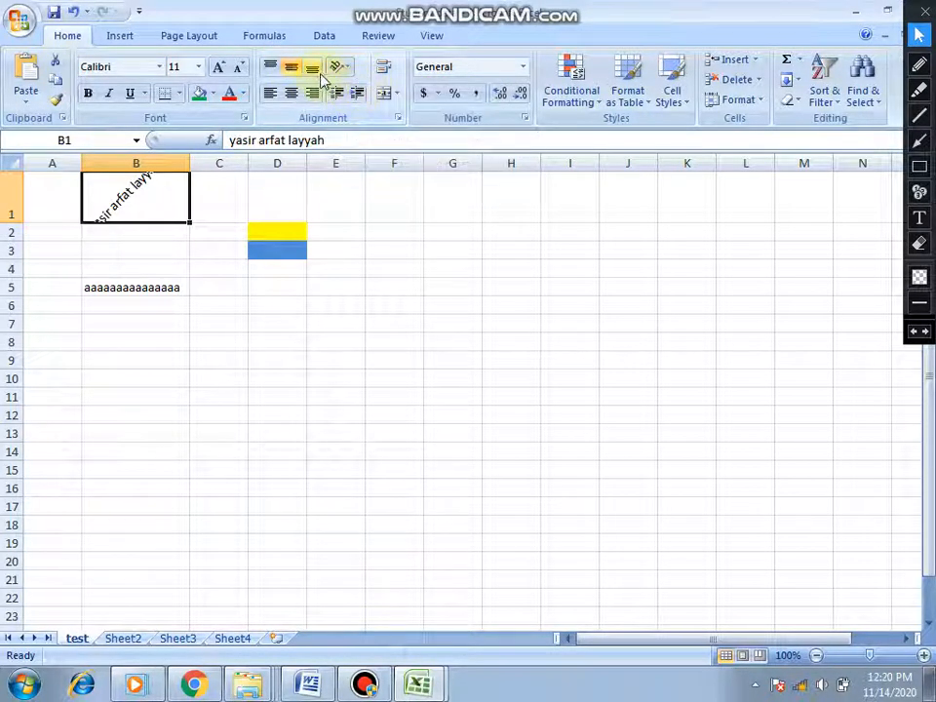
# - Change the text orientation of cell B1 to Angle Clockwise and fill the cell down through B4
pyautogui.click(348, 70)
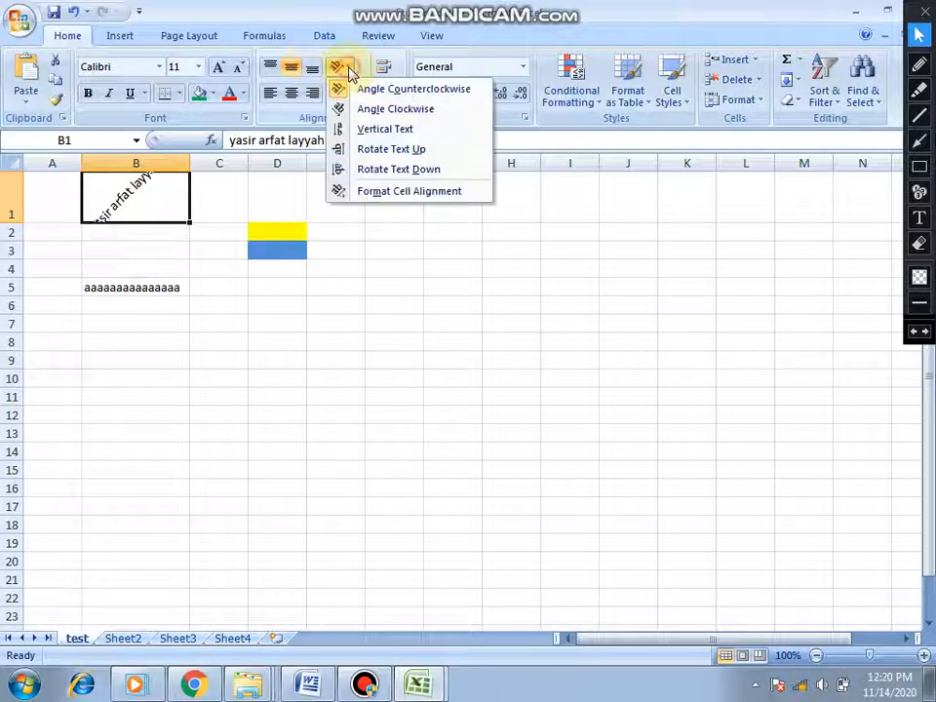
pyautogui.click(381, 108)
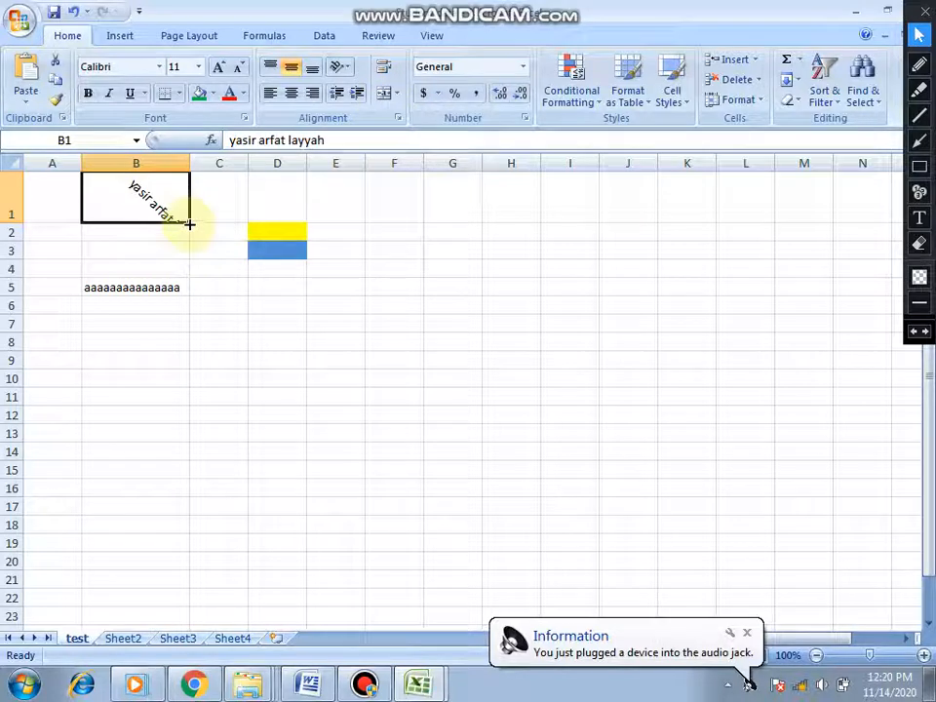
pyautogui.moveTo(189, 224); pyautogui.dragTo(194, 276)
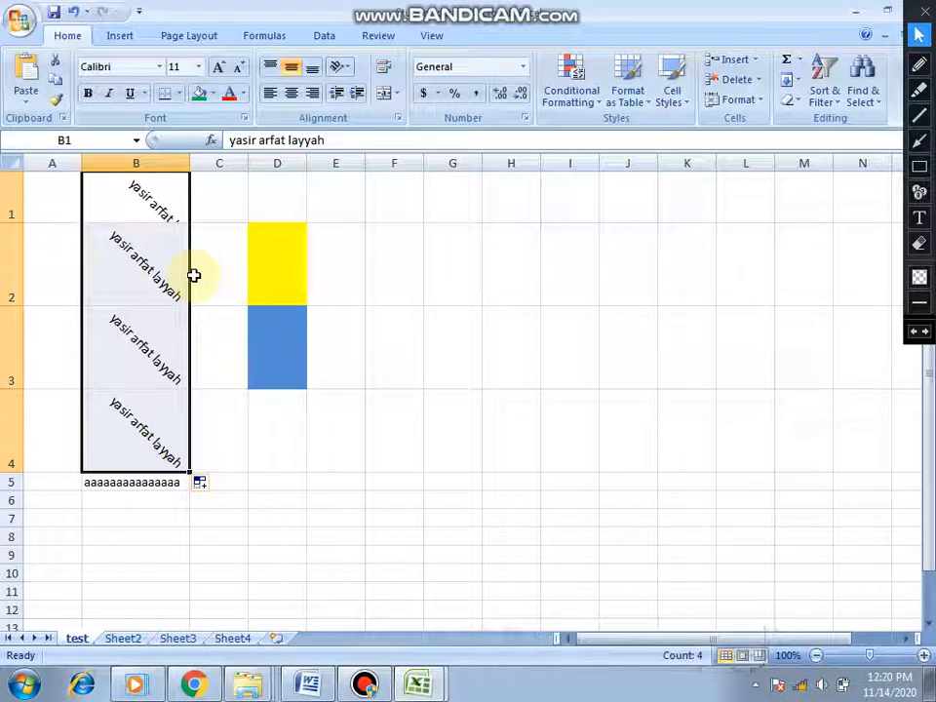
# - Merge and center cells B1:B4, keeping only the uppermost value, and undo the merge
pyautogui.click(387, 93)
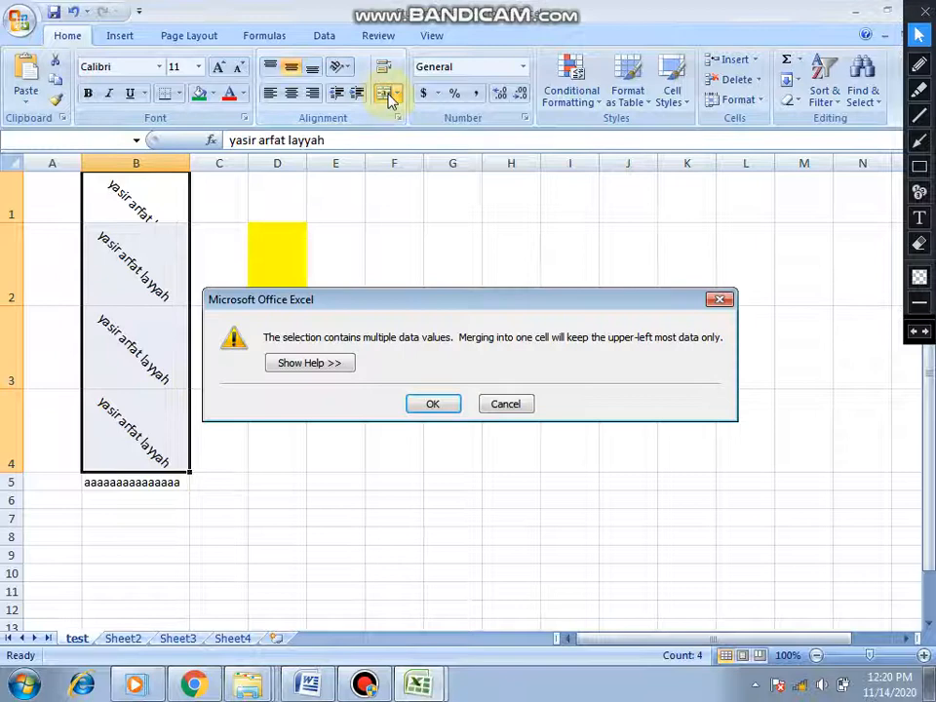
pyautogui.click(432, 402)
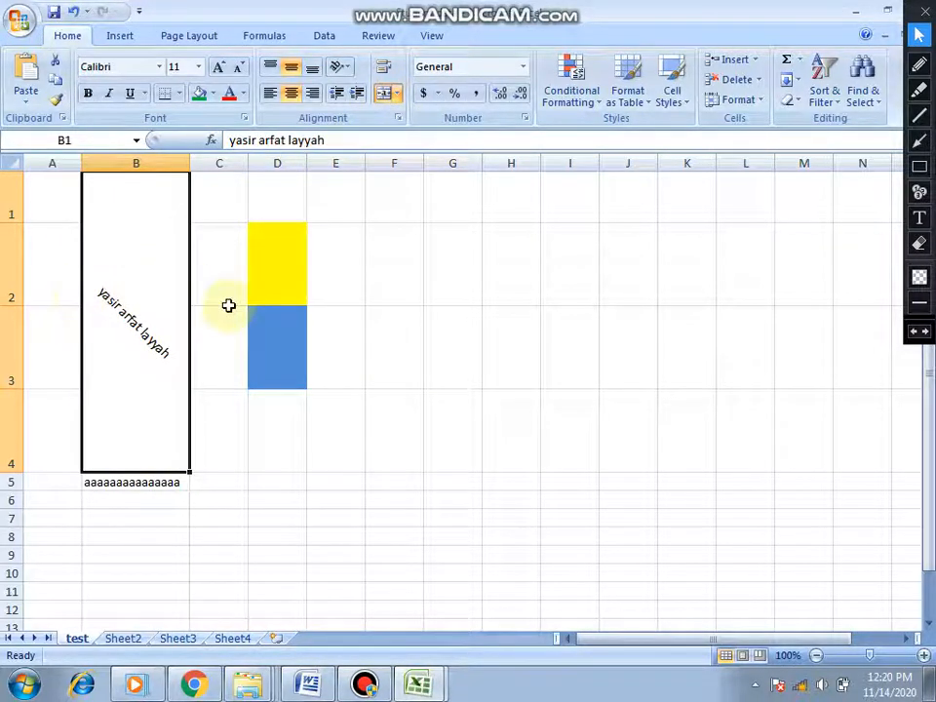
pyautogui.hotkey('ctrl', 'z')
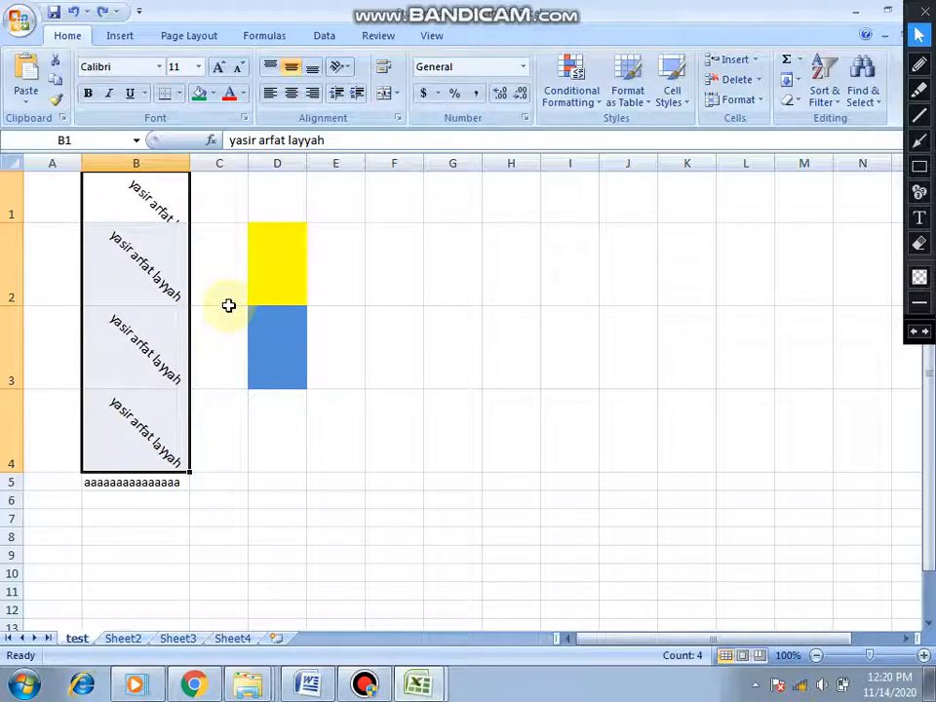
pyautogui.rightClick(152, 208)
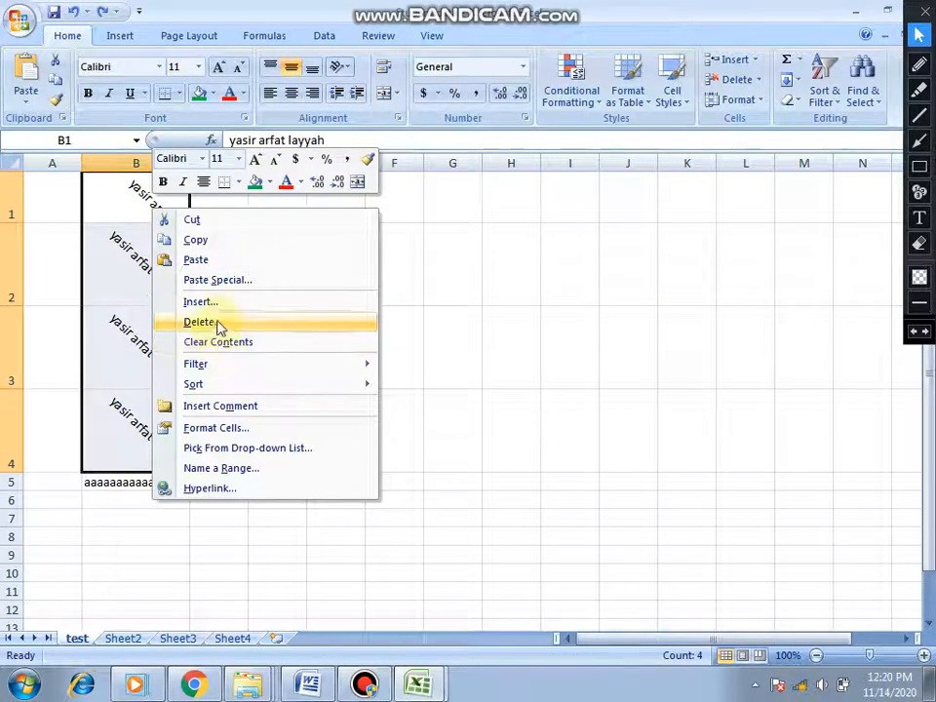
pyautogui.click(248, 430)
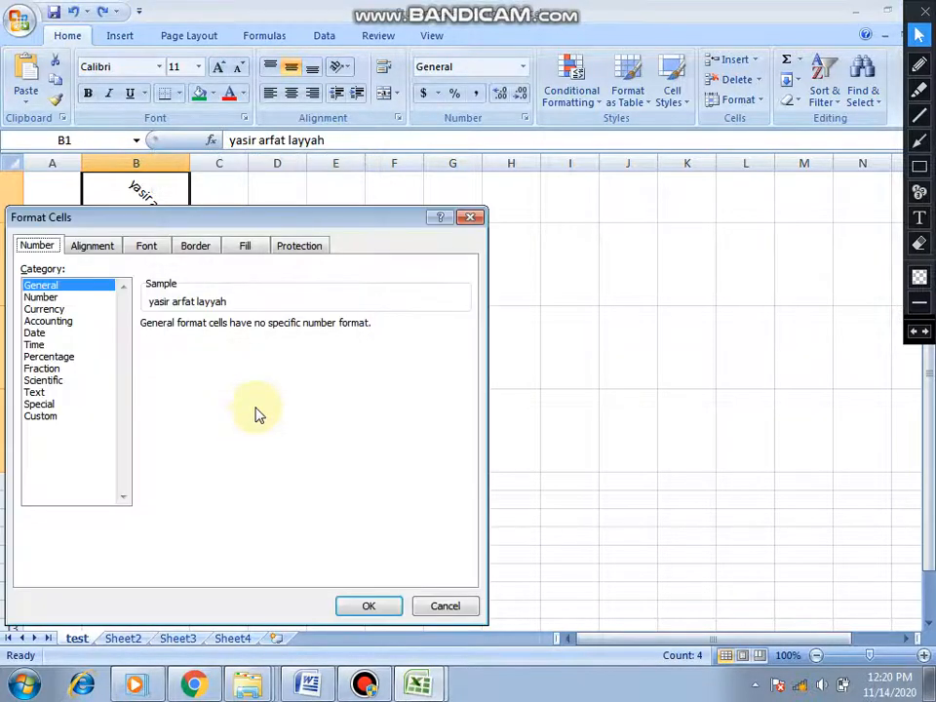
pyautogui.click(441, 603)
pyautogui.rightClick(155, 195)
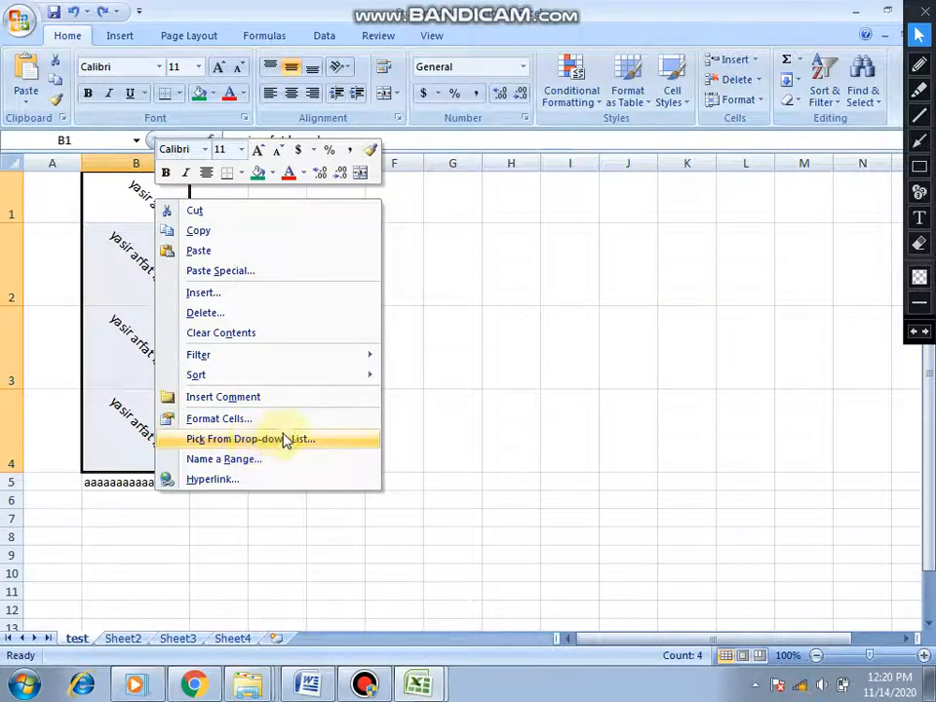
pyautogui.click(304, 238)
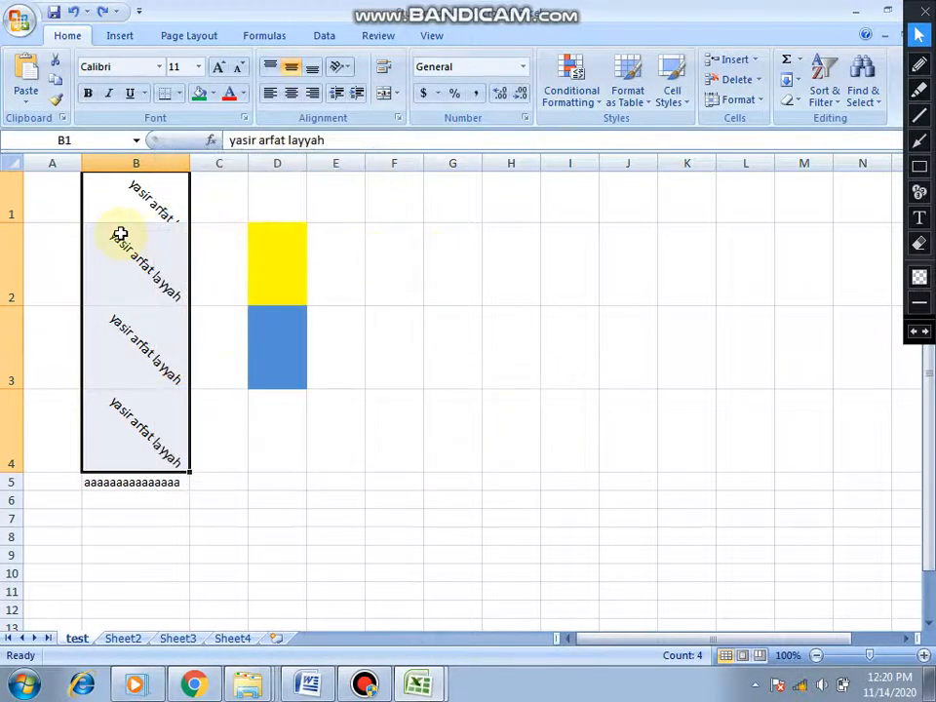
# - Merge and center cells B1:B2, accepting that only the uppermost value is kept
pyautogui.click(142, 199)
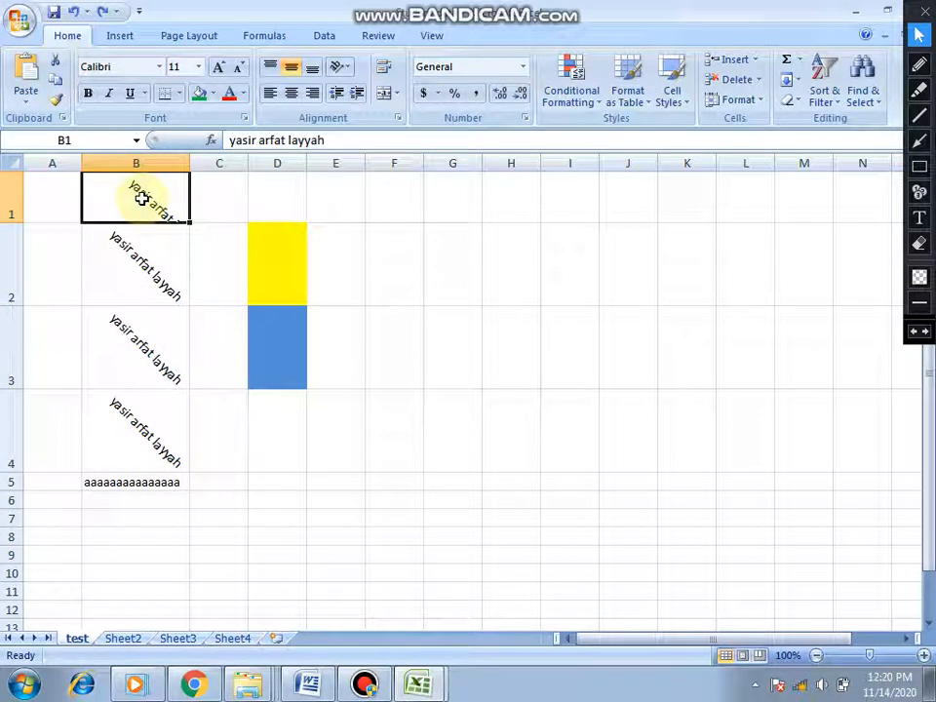
pyautogui.hotkey('shift', 'Down')
pyautogui.rightClick(144, 234)
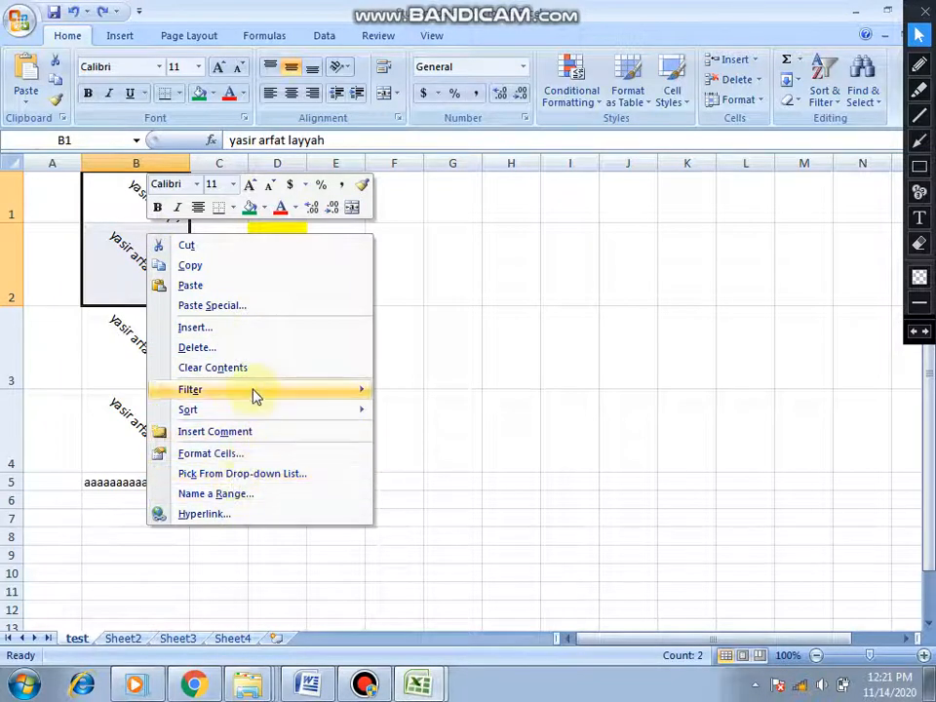
pyautogui.click(396, 95)
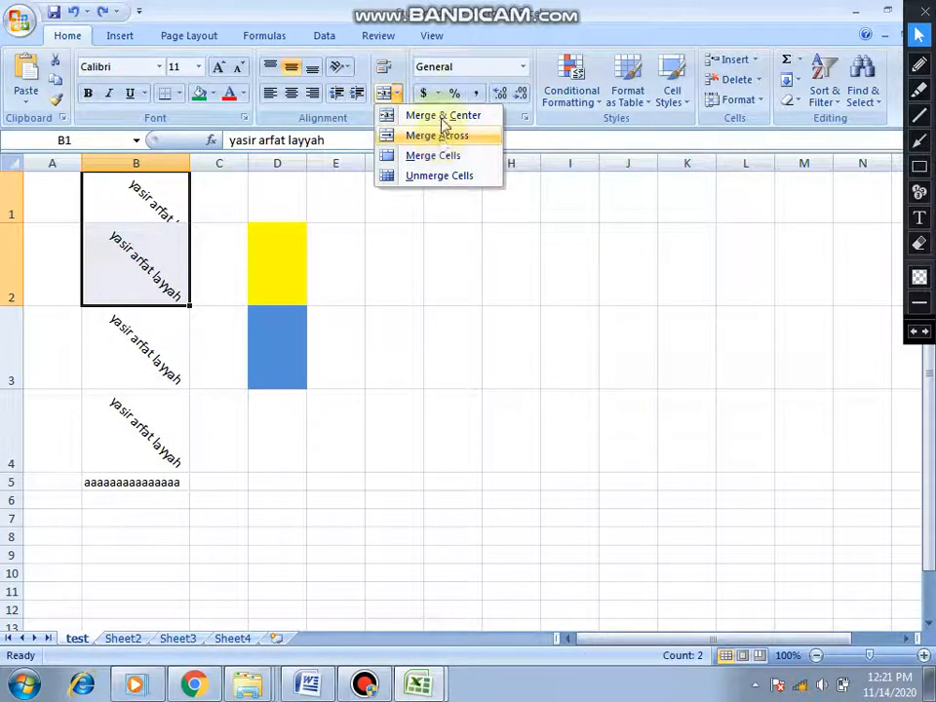
pyautogui.click(435, 115)
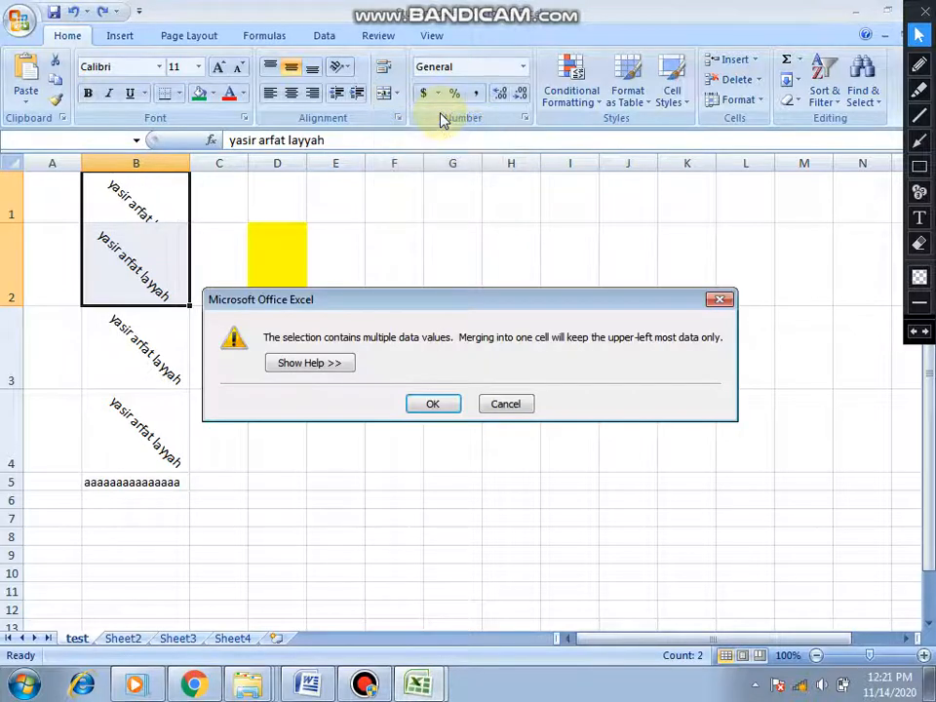
pyautogui.click(440, 402)
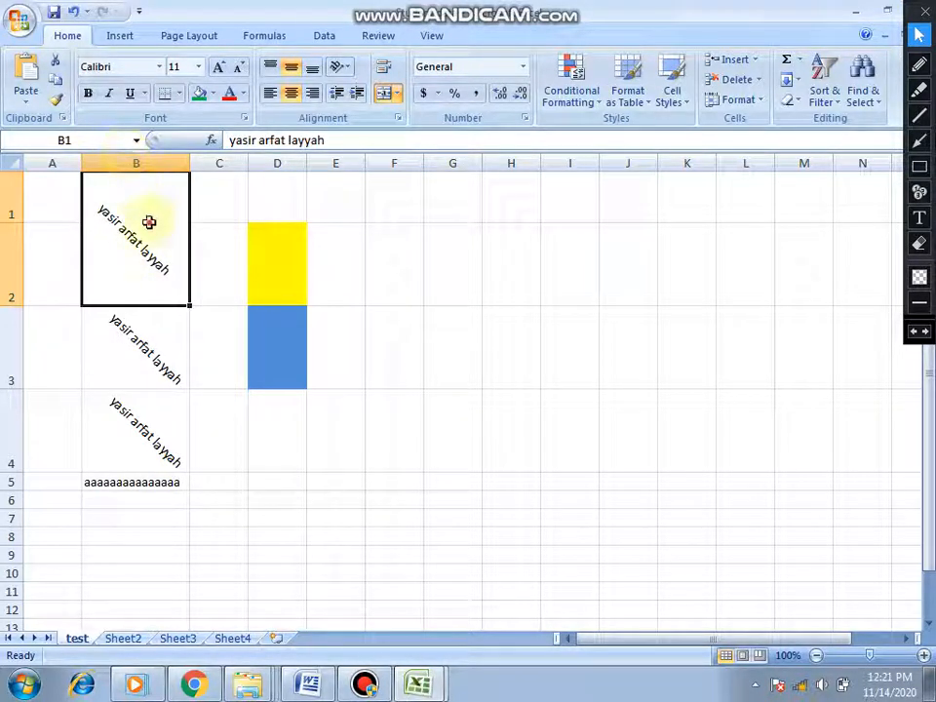
# - Unmerge the merged cell B1:B2 and select cell B2
pyautogui.click(395, 95)
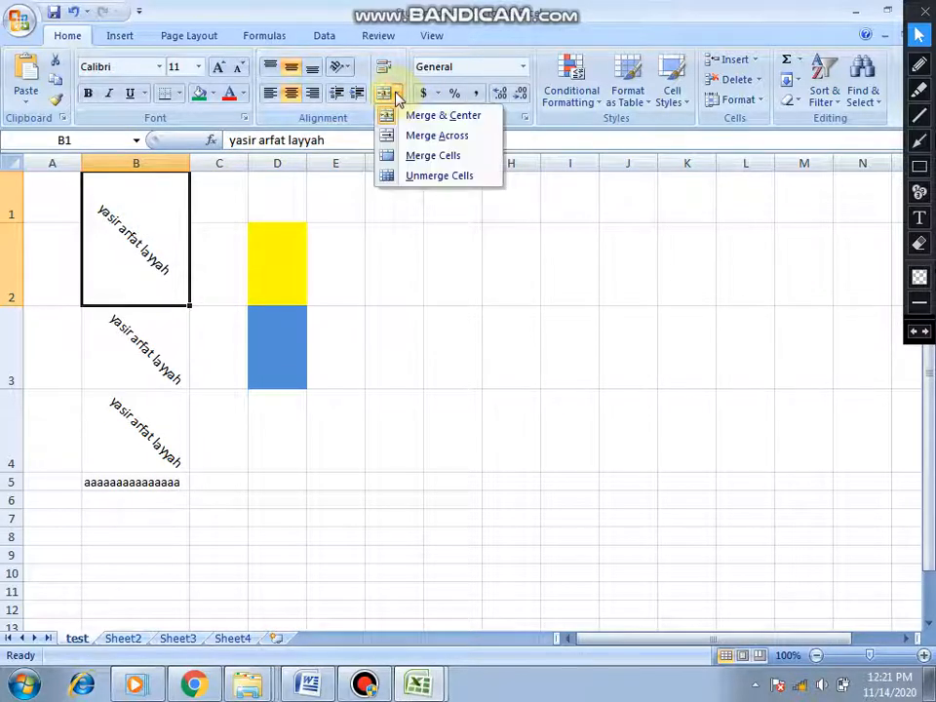
pyautogui.click(441, 177)
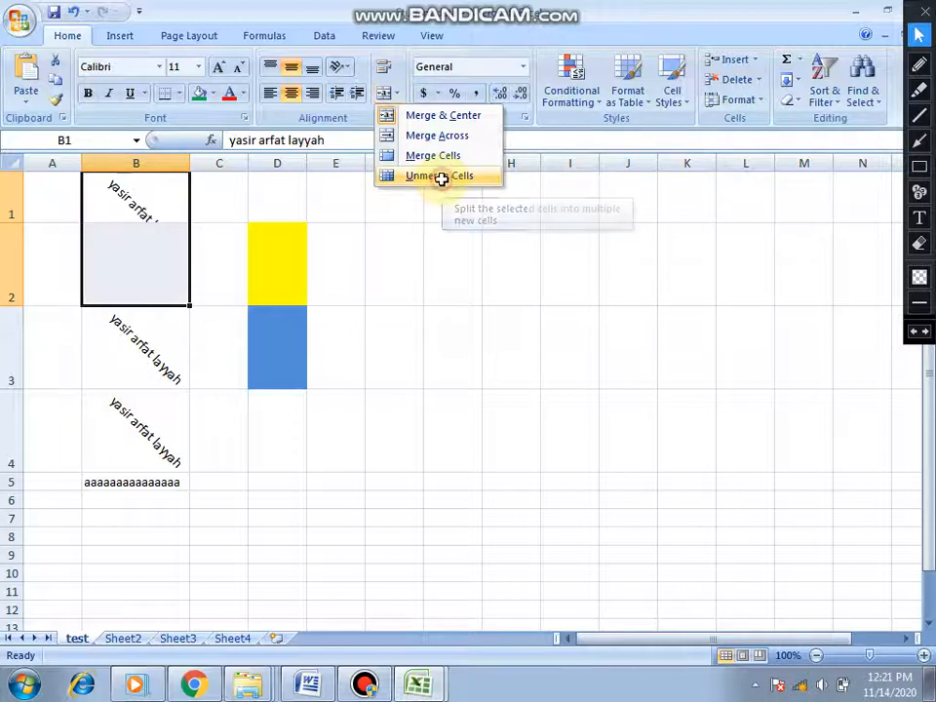
pyautogui.click(136, 259)
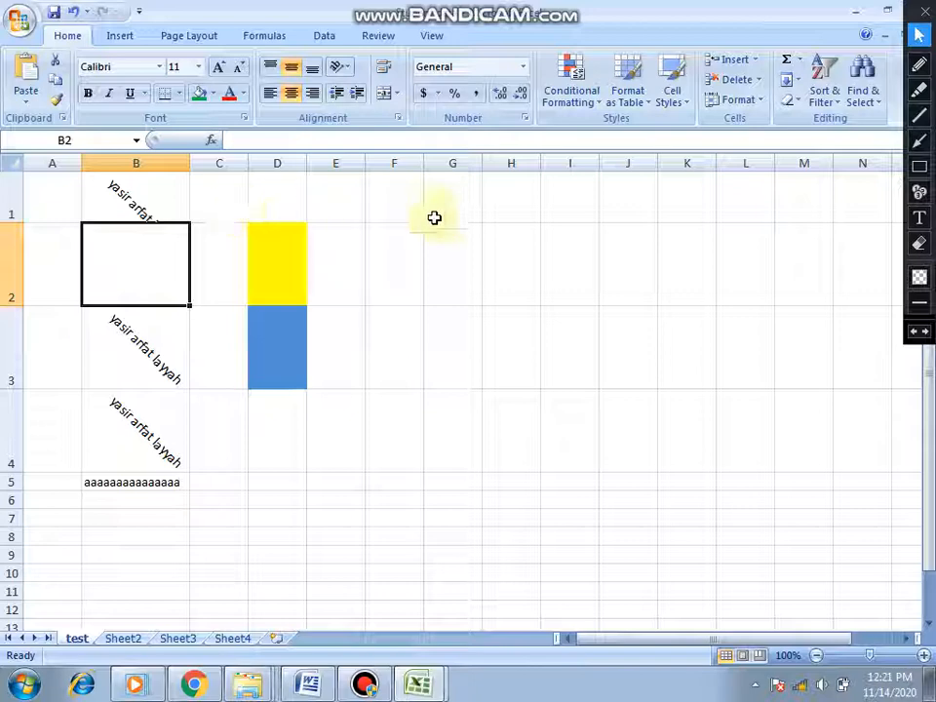
# - Check the topic list in the Word tutorial document and return to the Student data workbook in Excel
pyautogui.click(325, 688)
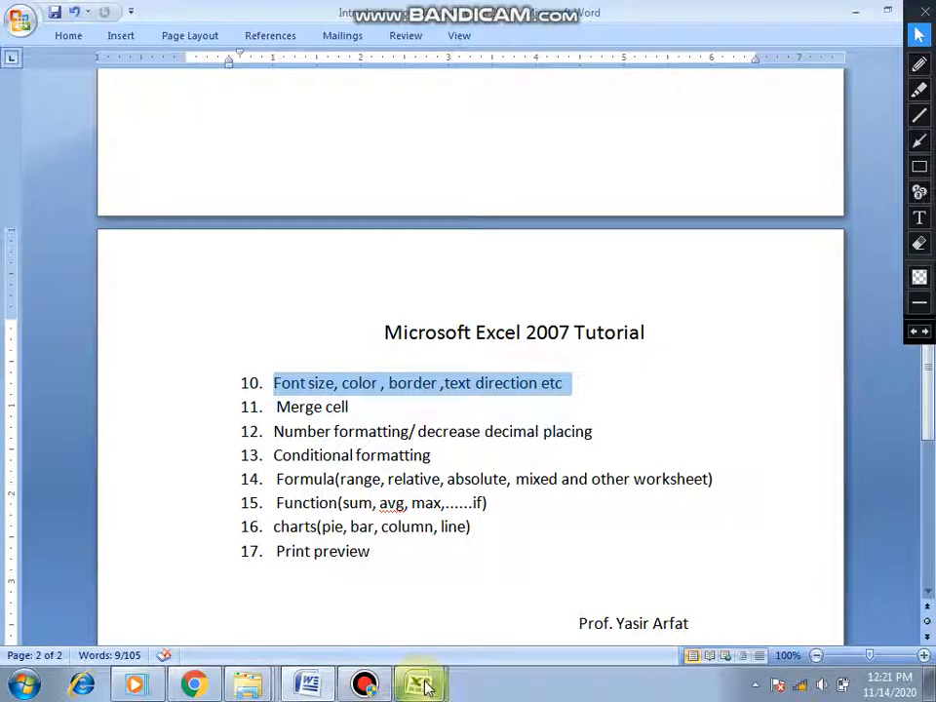
pyautogui.moveTo(420, 686)
pyautogui.click(435, 619)
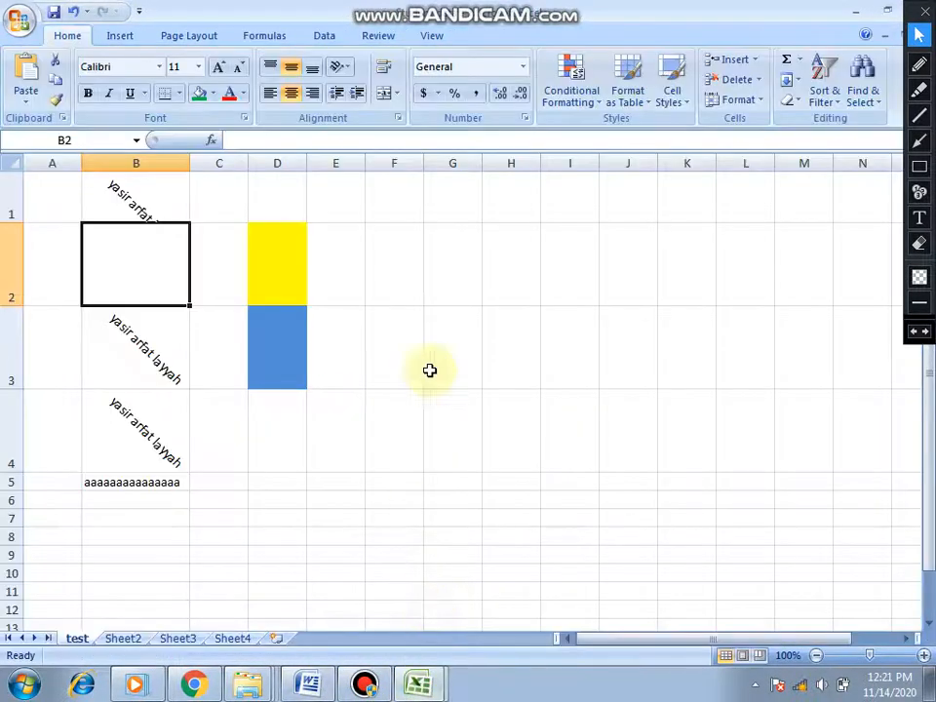
# - Switch to the excel tutorial workbook, look through its sheets and open the number formating sheet
pyautogui.moveTo(421, 685)
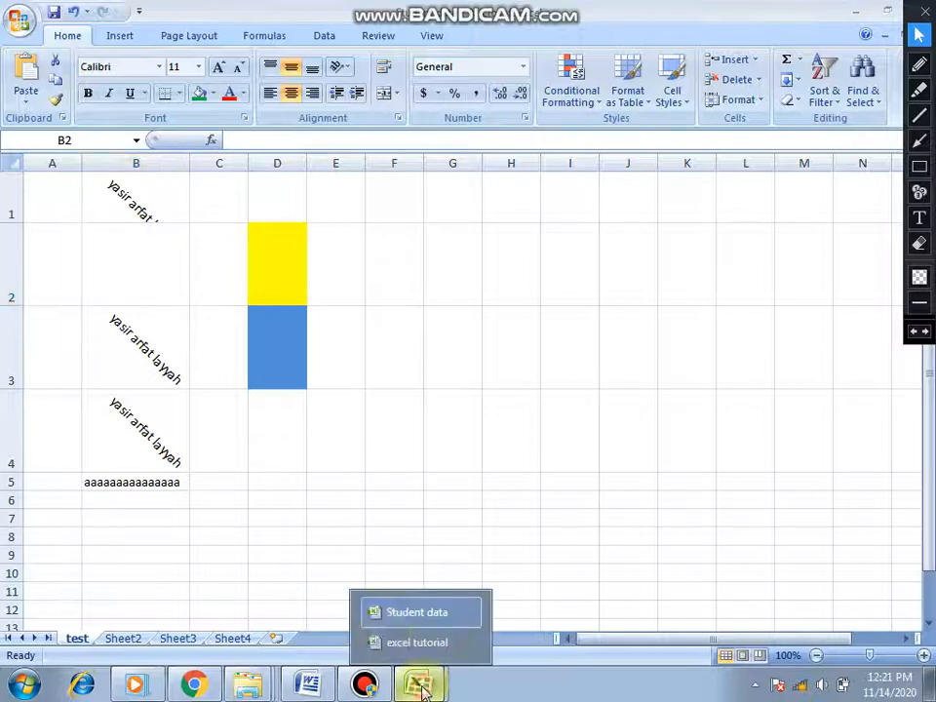
pyautogui.click(405, 642)
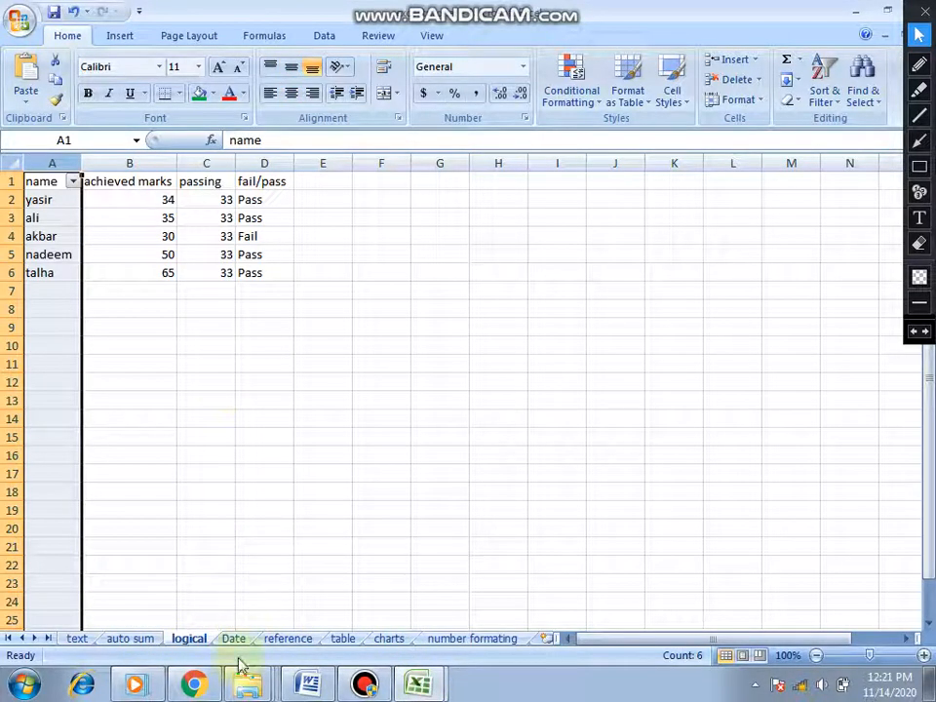
pyautogui.click(127, 641)
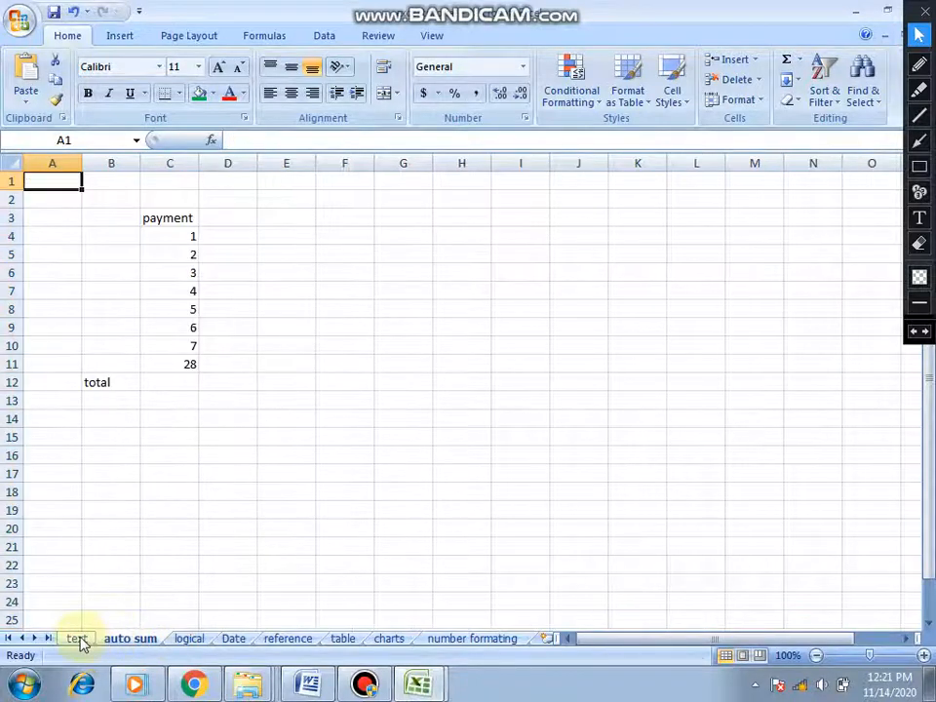
pyautogui.click(78, 639)
pyautogui.click(226, 640)
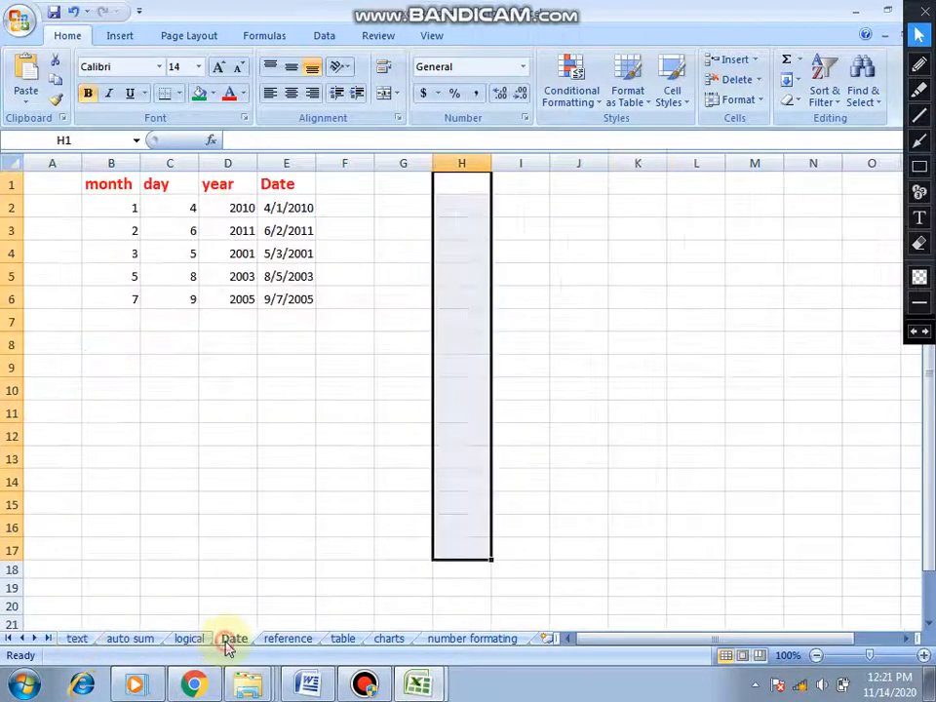
pyautogui.click(286, 646)
pyautogui.click(340, 639)
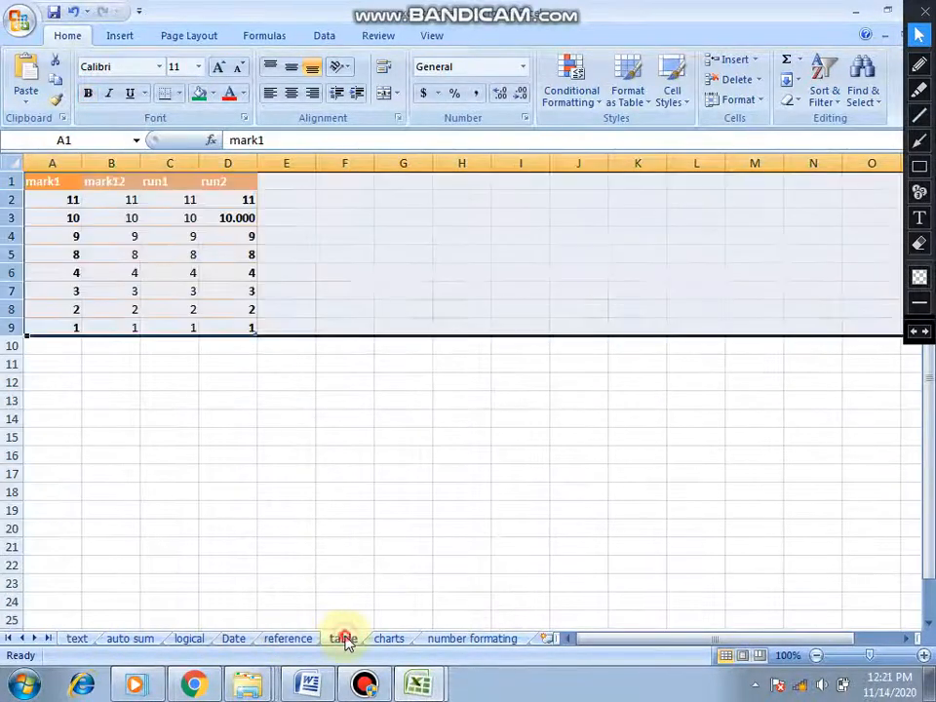
pyautogui.click(447, 640)
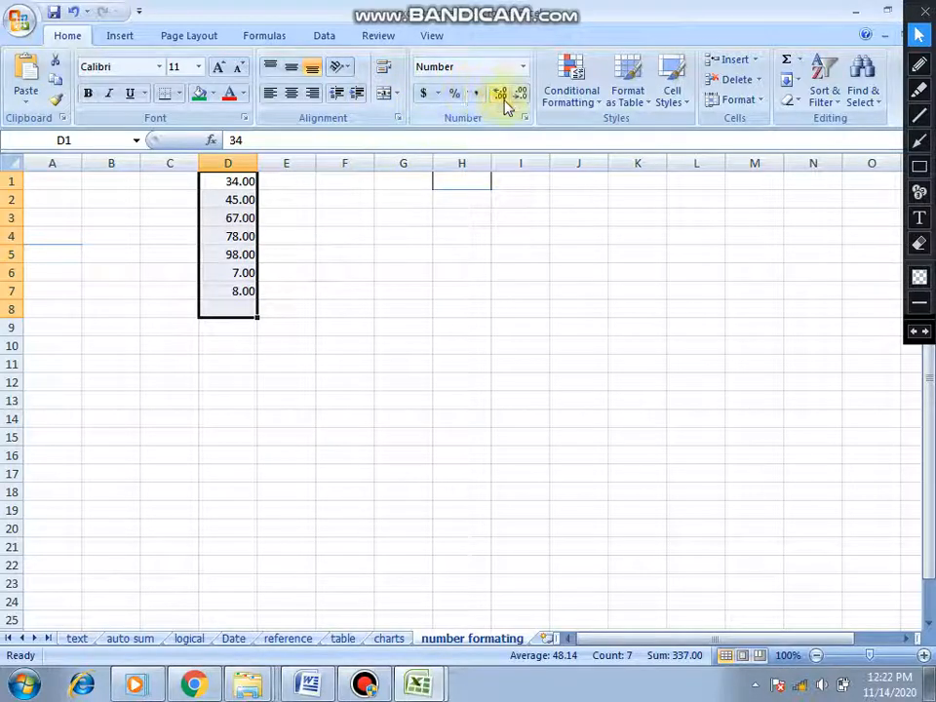
# - Outline the Number command group with a red annotation rectangle and return to the normal pointer
pyautogui.click(919, 166)
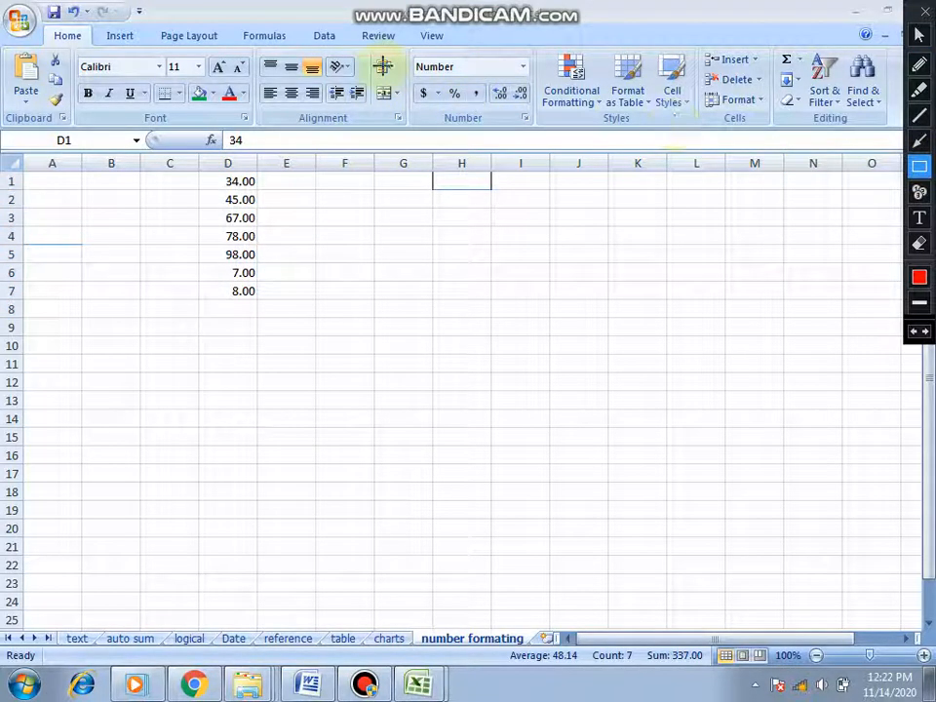
pyautogui.moveTo(410, 47); pyautogui.dragTo(535, 128)
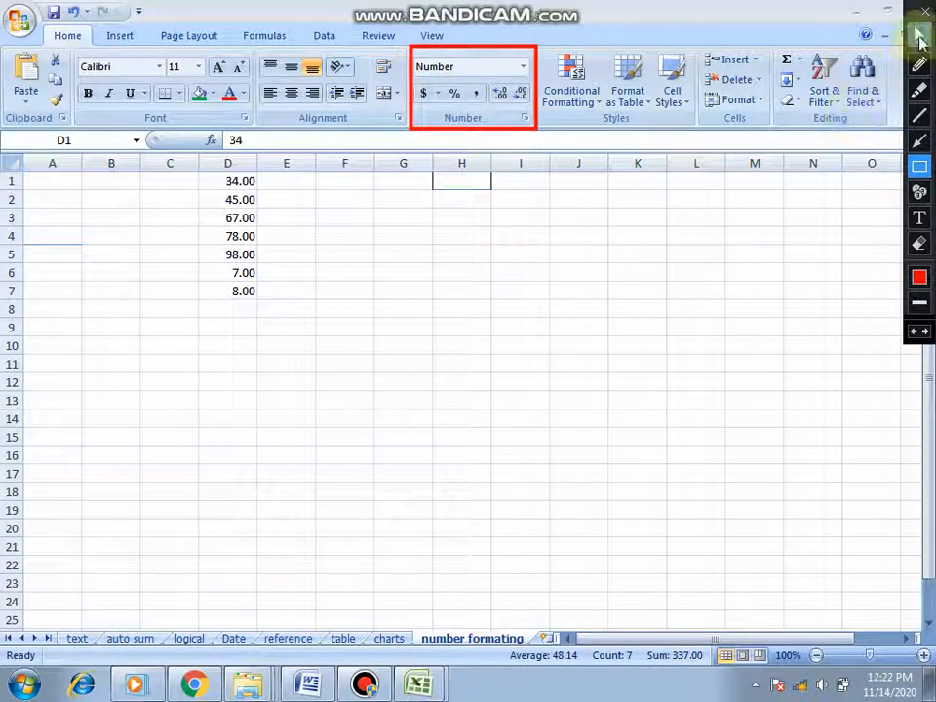
pyautogui.click(918, 35)
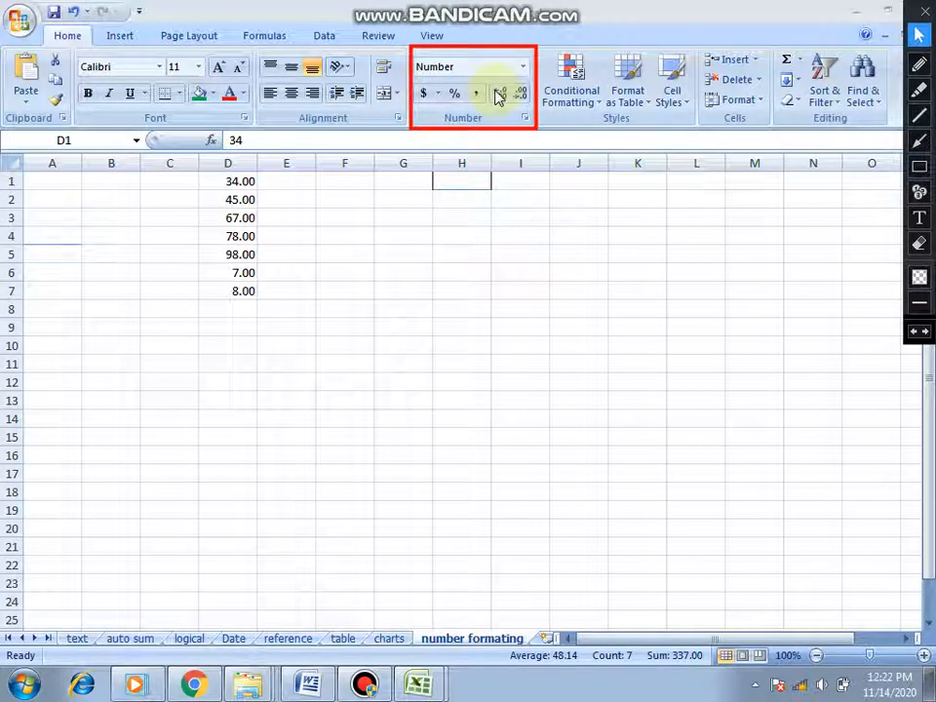
# - Increase the values in D1:D8 to four decimal places and reduce them back to two
pyautogui.click(498, 95)
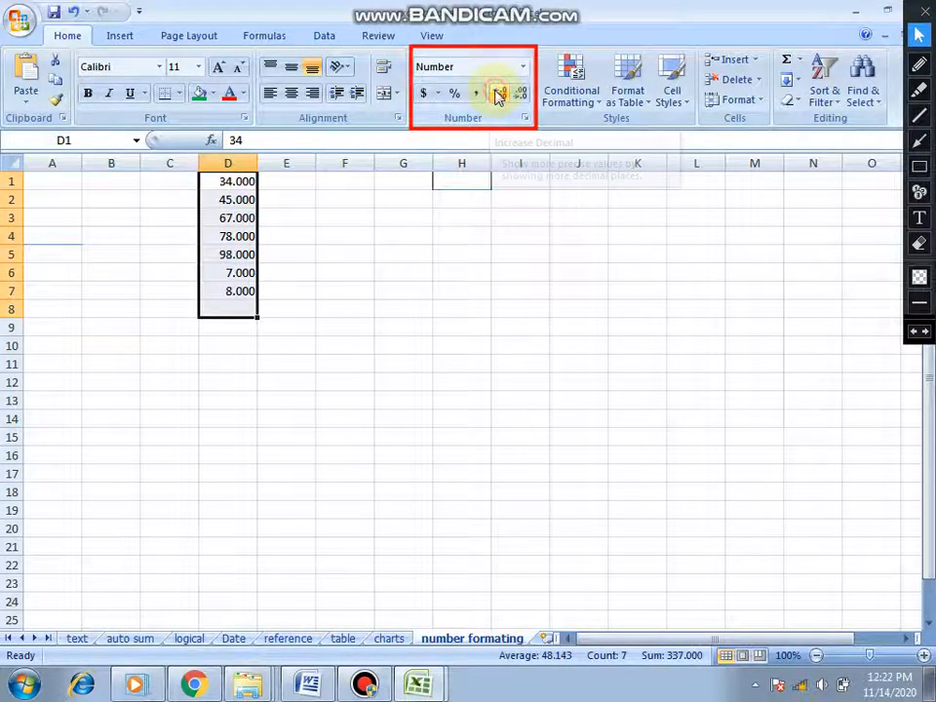
pyautogui.click(497, 95)
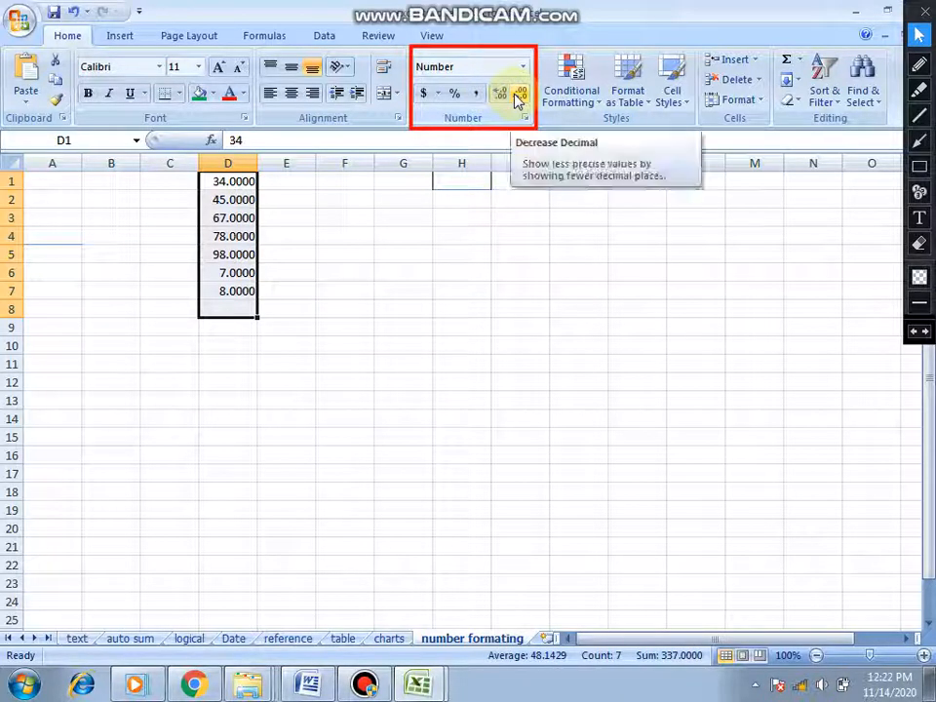
pyautogui.click(519, 97)
pyautogui.click(518, 97)
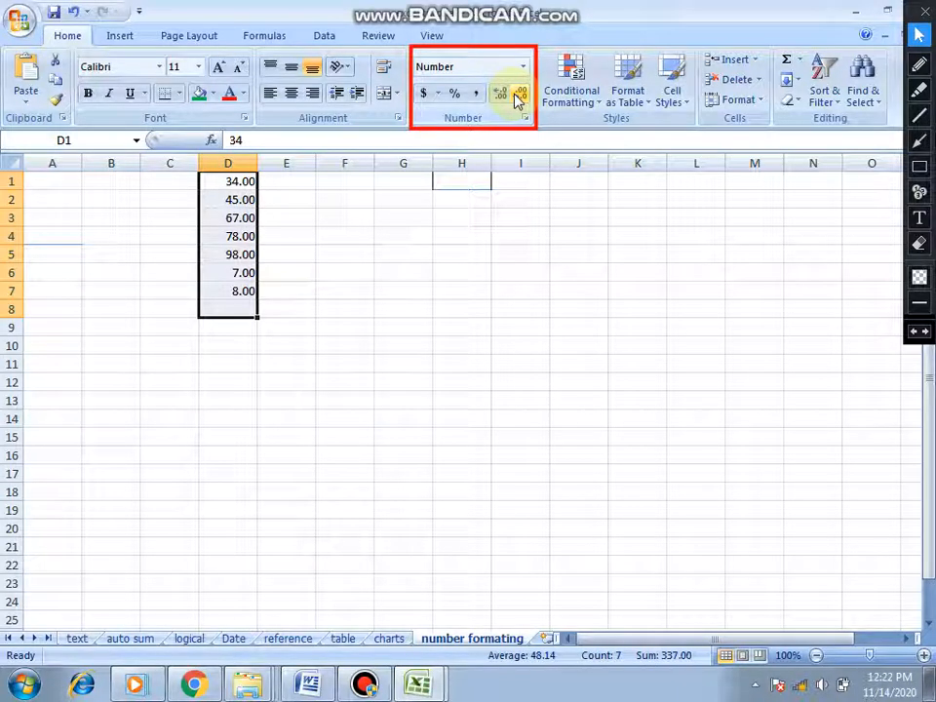
# - Change the value in cell D1 to 34.73773737 and the value in cell D2 to 45.858775
pyautogui.click(248, 181)
pyautogui.doubleClick(248, 182)
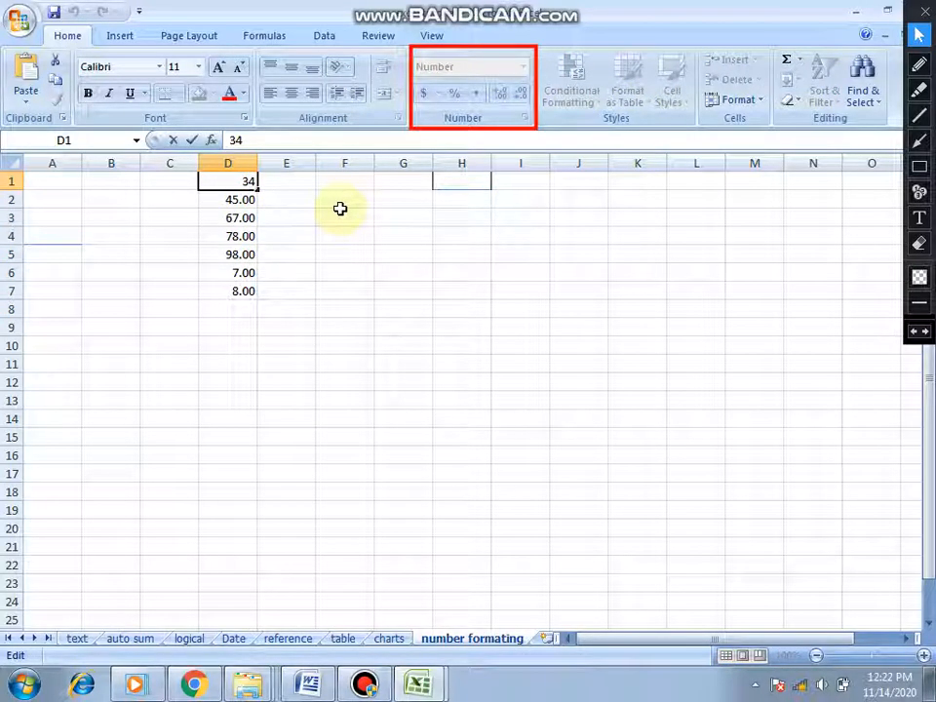
pyautogui.write('.737737')
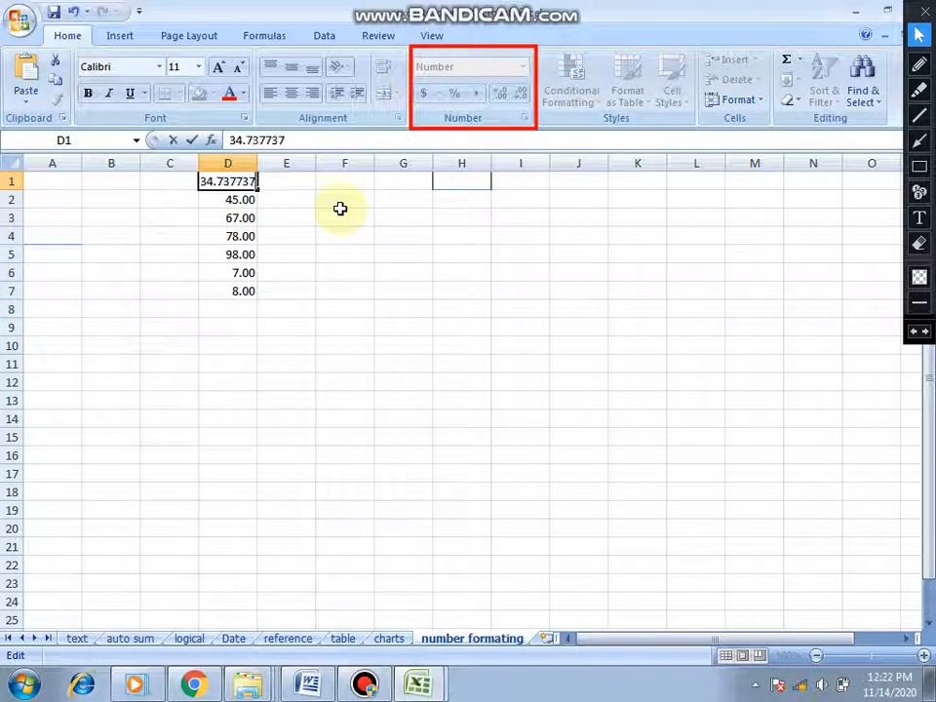
pyautogui.write('37')
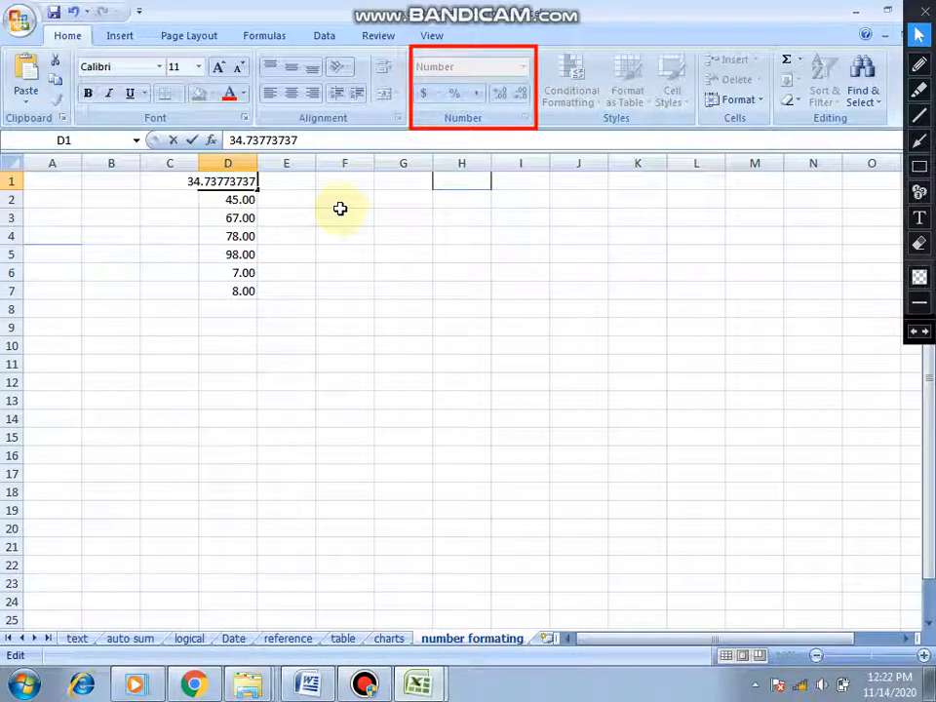
pyautogui.click(244, 200)
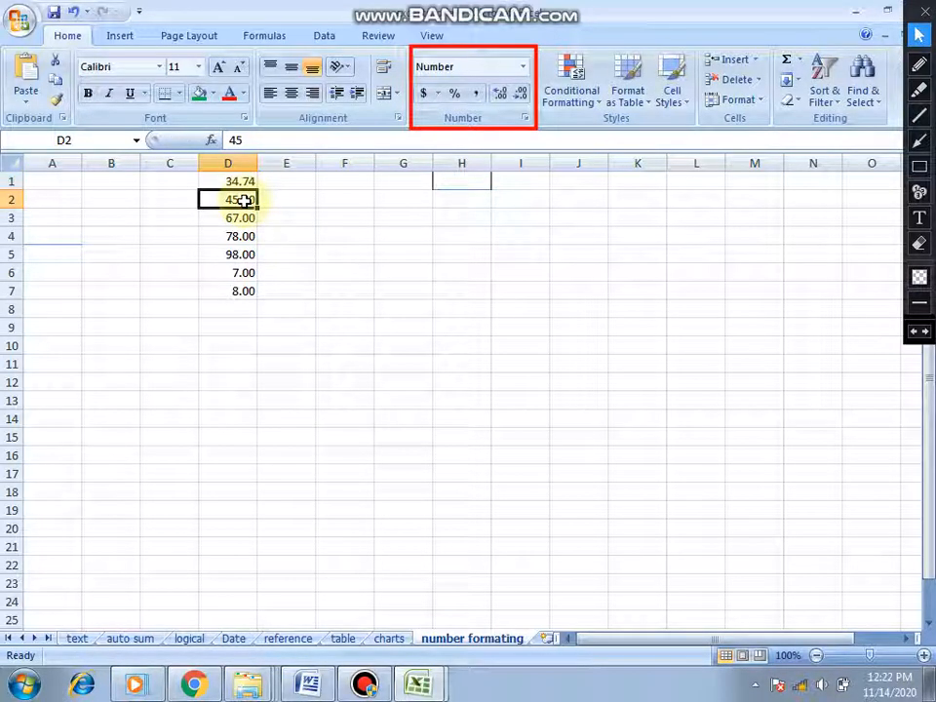
pyautogui.write('45.858775')
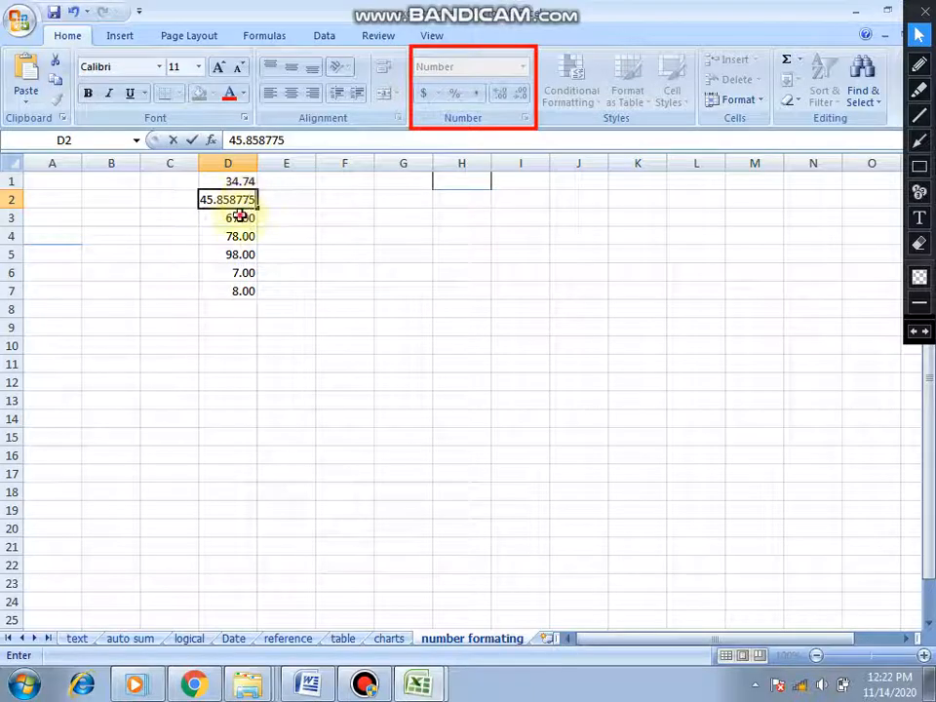
pyautogui.click(240, 216)
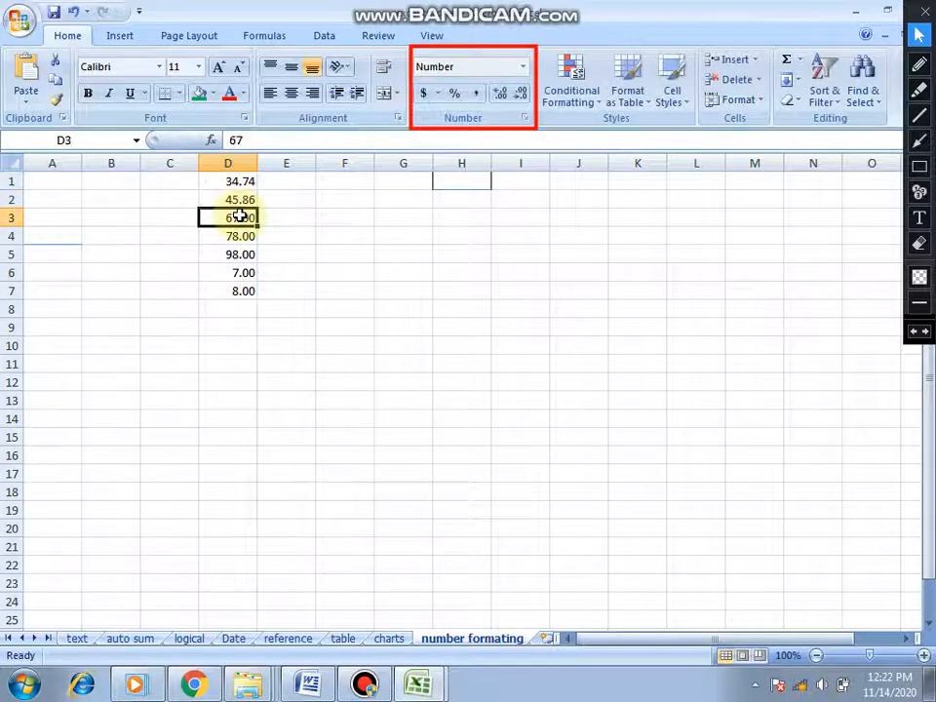
# - Show all of column D with four decimal places and return it to two decimal places
pyautogui.click(243, 161)
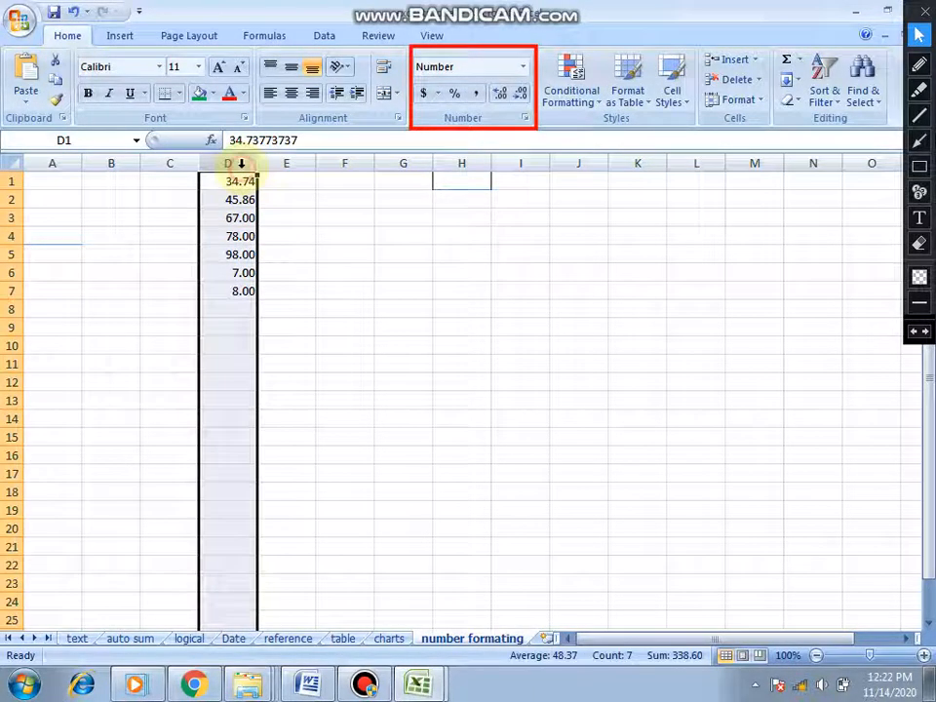
pyautogui.click(499, 94)
pyautogui.click(501, 95)
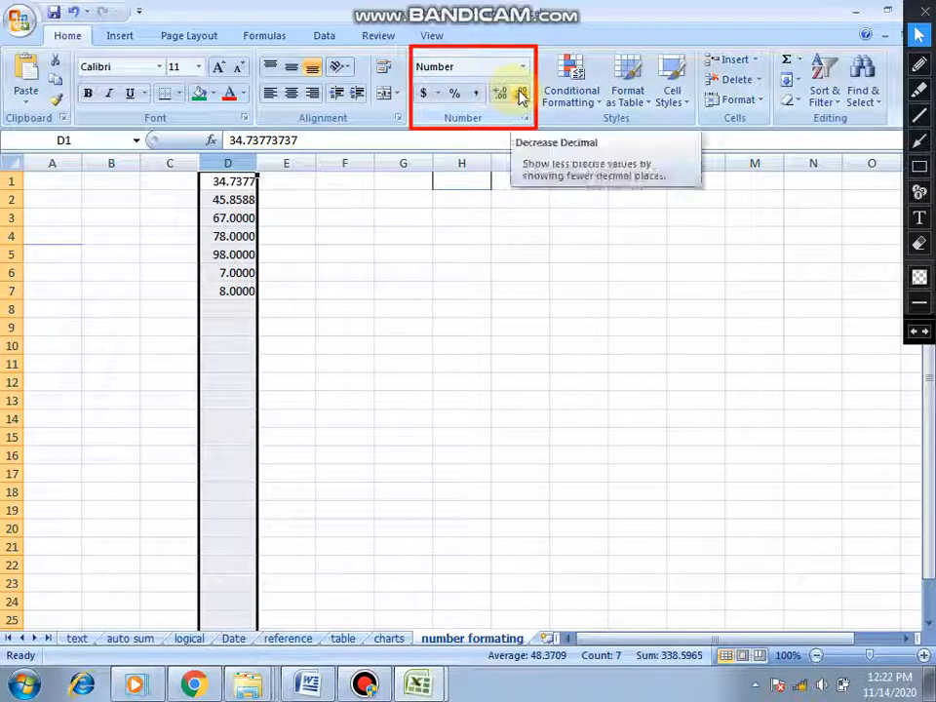
pyautogui.click(522, 94)
pyautogui.click(522, 95)
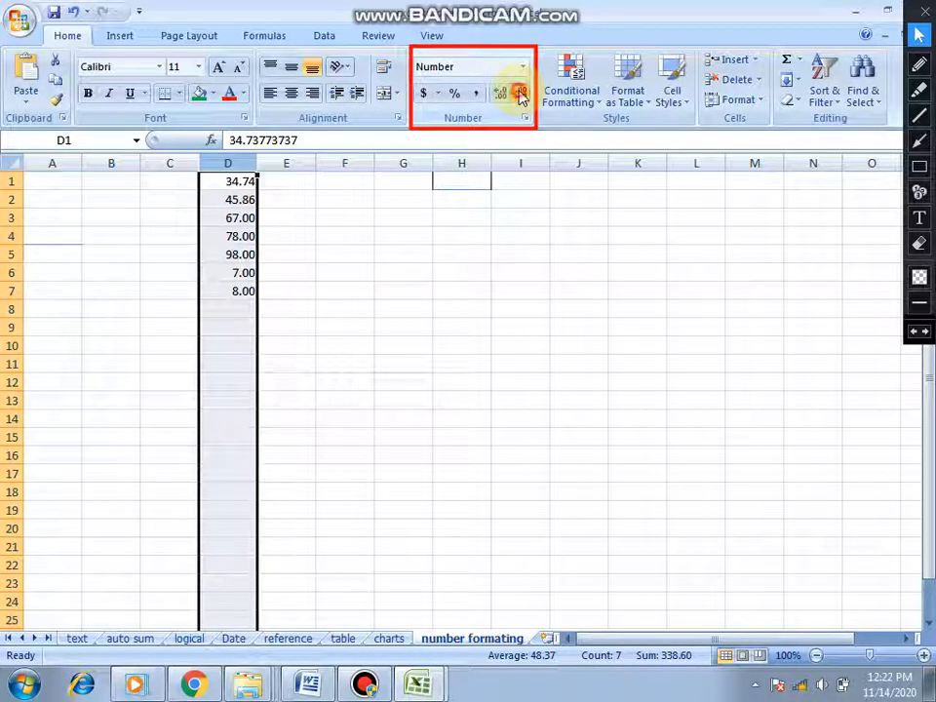
# - Reduce the values in column D to one decimal place and apply the percent style to them
pyautogui.click(522, 95)
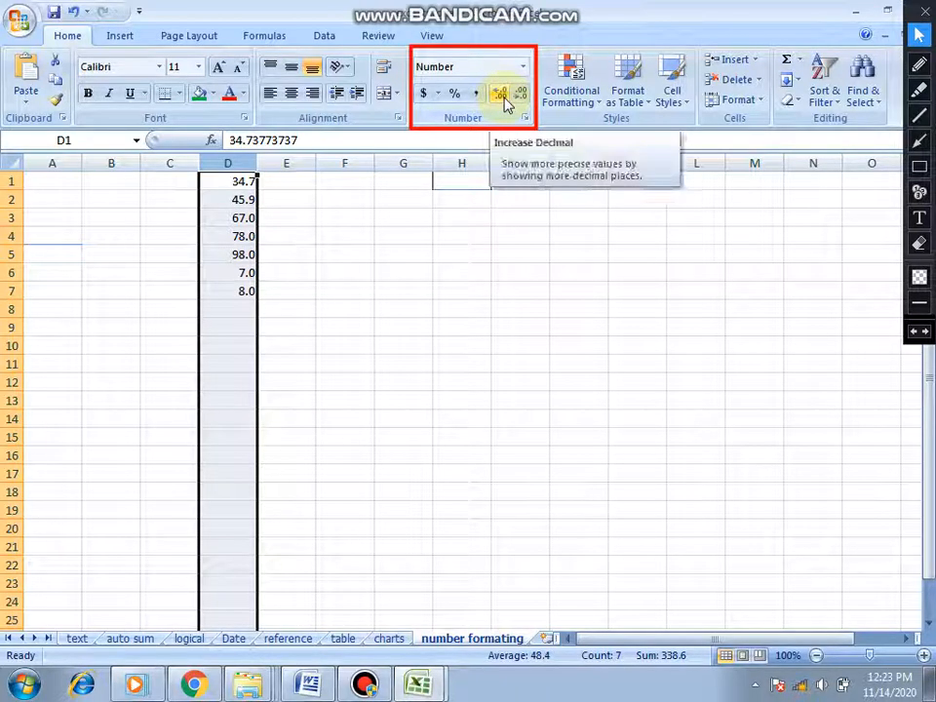
pyautogui.click(453, 94)
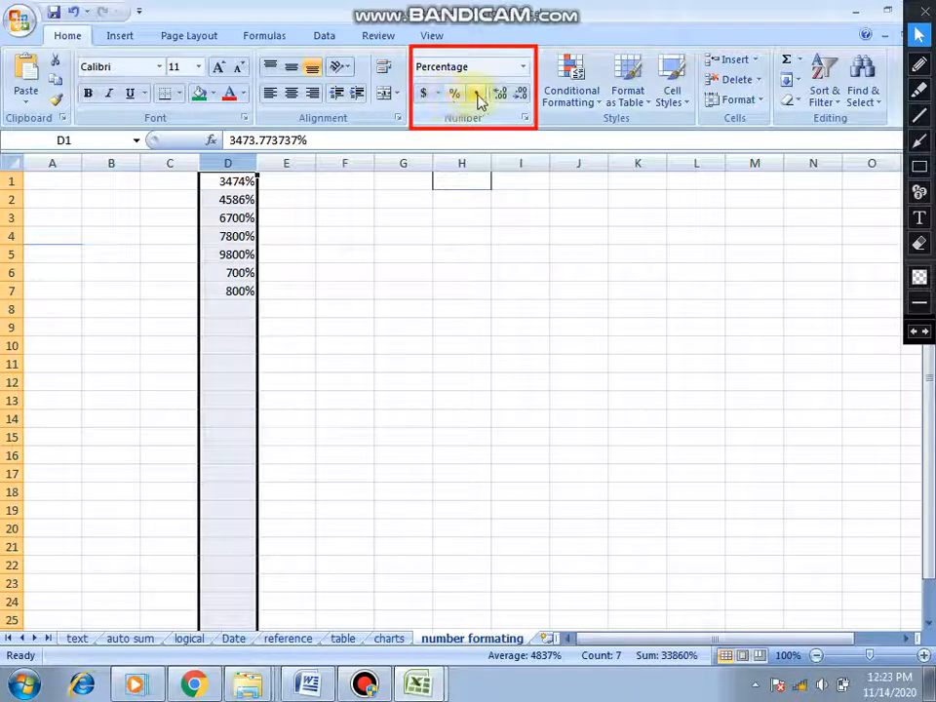
# - Apply the comma style to column D and switch it to the $ English (United States) accounting format
pyautogui.click(478, 95)
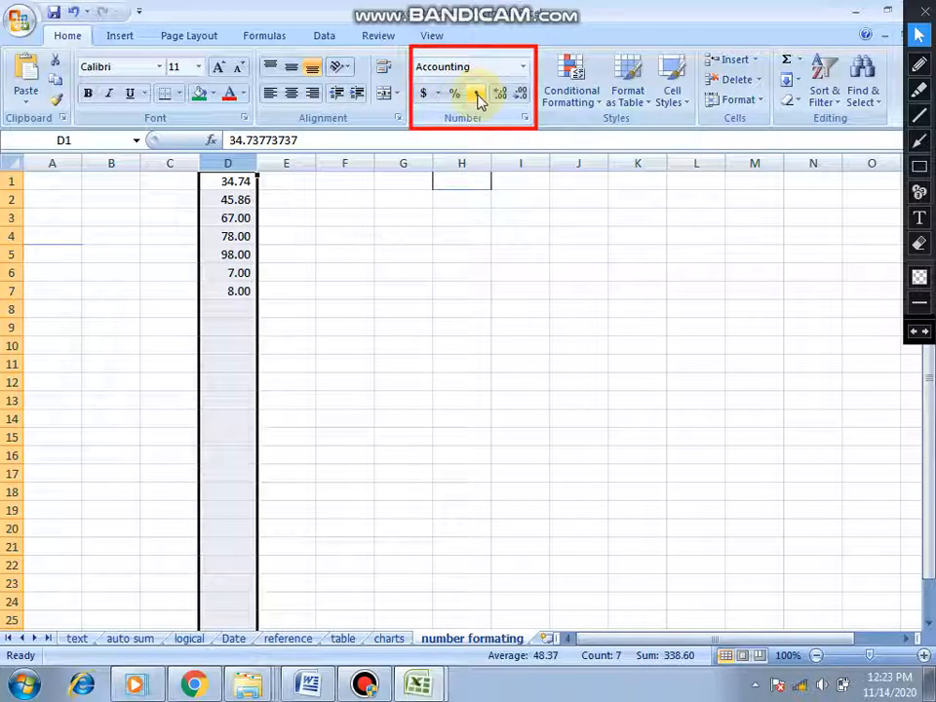
pyautogui.click(436, 93)
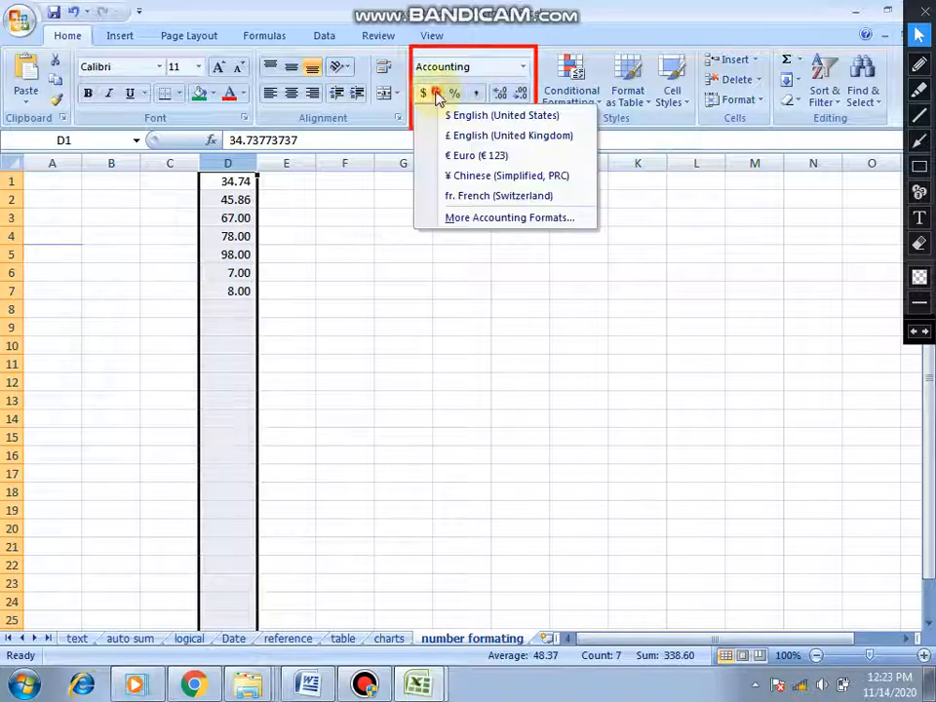
pyautogui.click(471, 123)
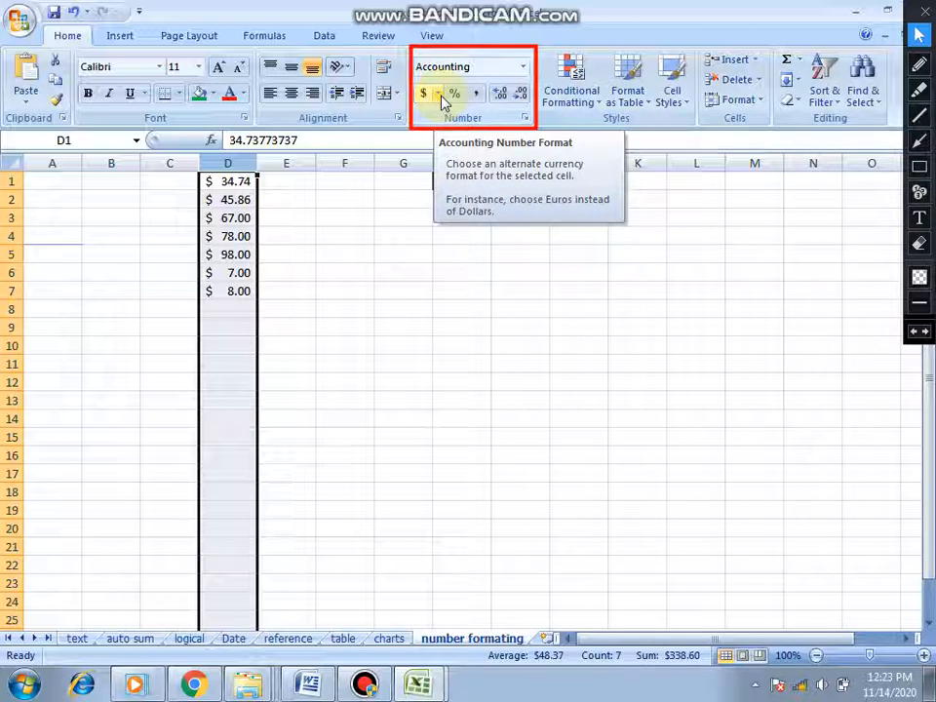
# - Switch to the Word tutorial outline and highlight topics 10 to 12, from font size to number formatting
pyautogui.click(312, 684)
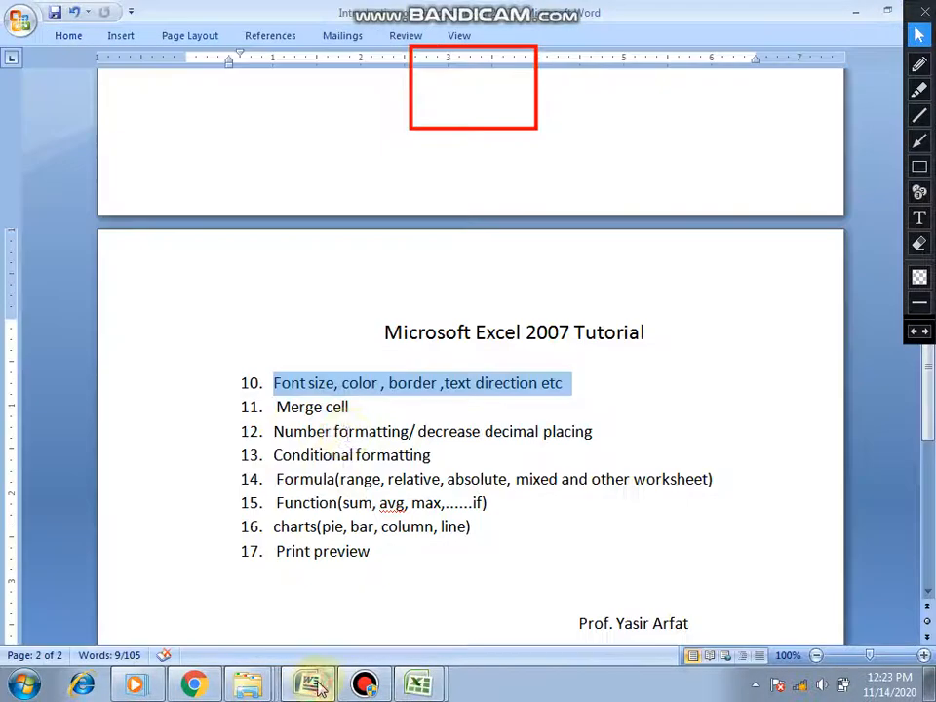
pyautogui.click(301, 382)
pyautogui.moveTo(274, 382); pyautogui.dragTo(600, 430)
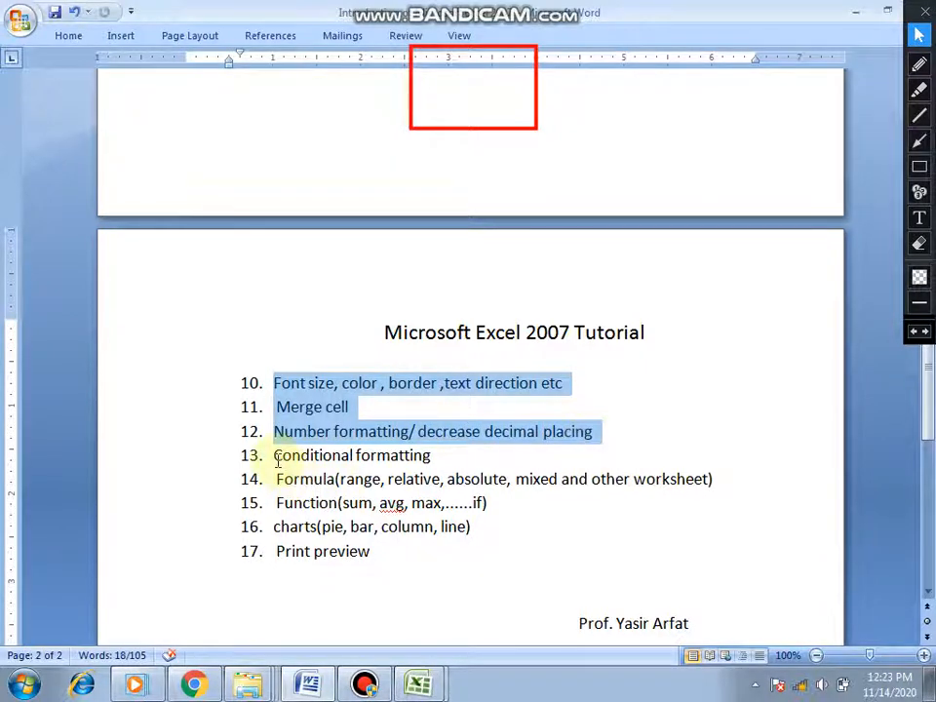
# - Highlight topic 13, Conditional formatting, in the outline and switch back to the excel tutorial workbook in Excel
pyautogui.moveTo(276, 456); pyautogui.dragTo(433, 460)
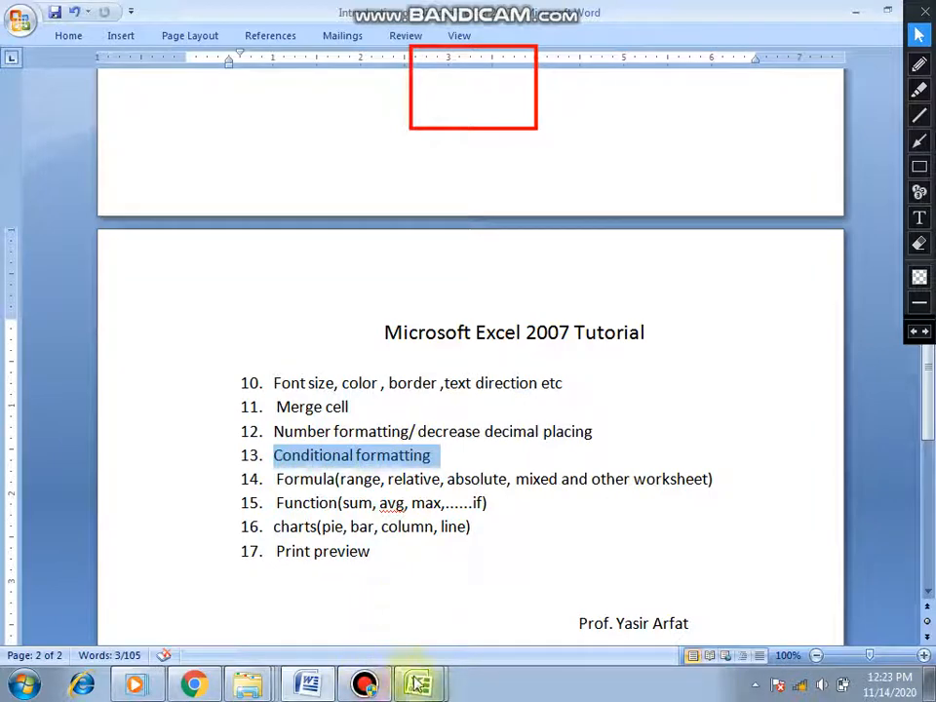
pyautogui.moveTo(417, 685)
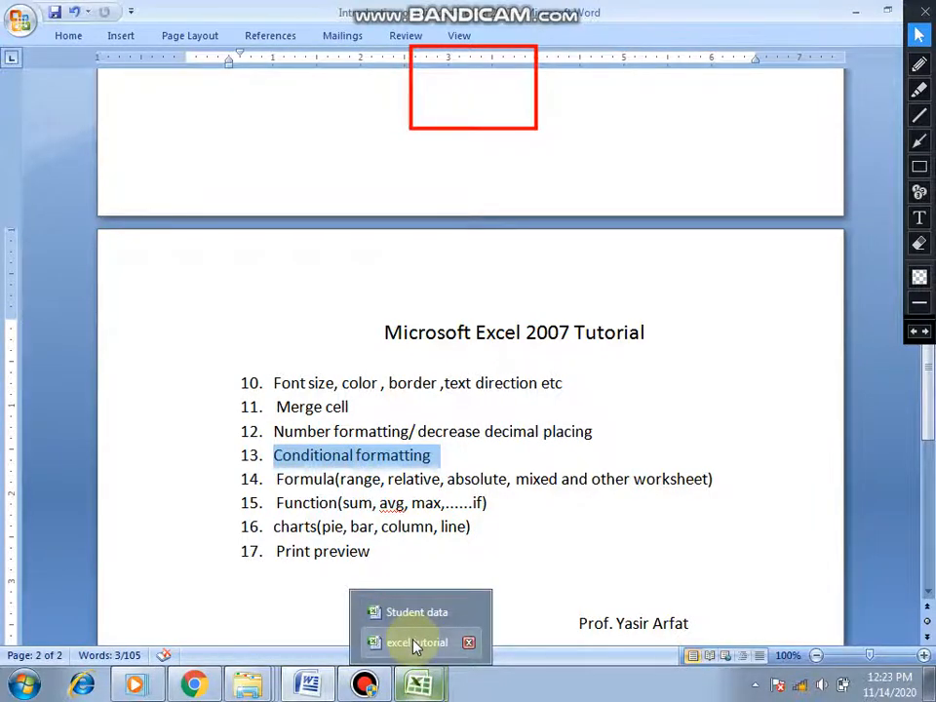
pyautogui.click(414, 643)
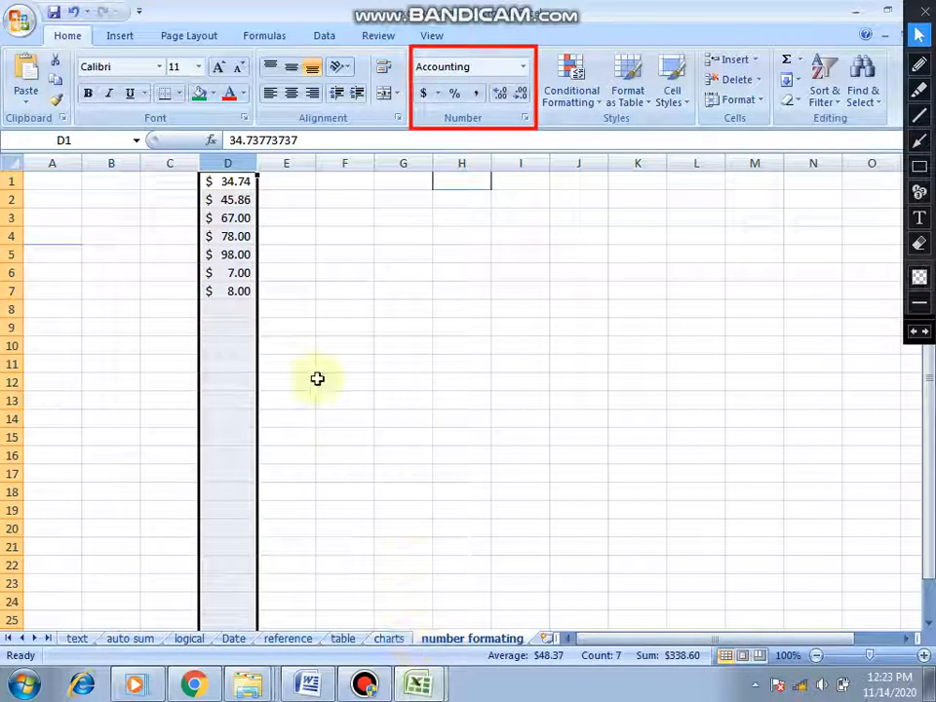